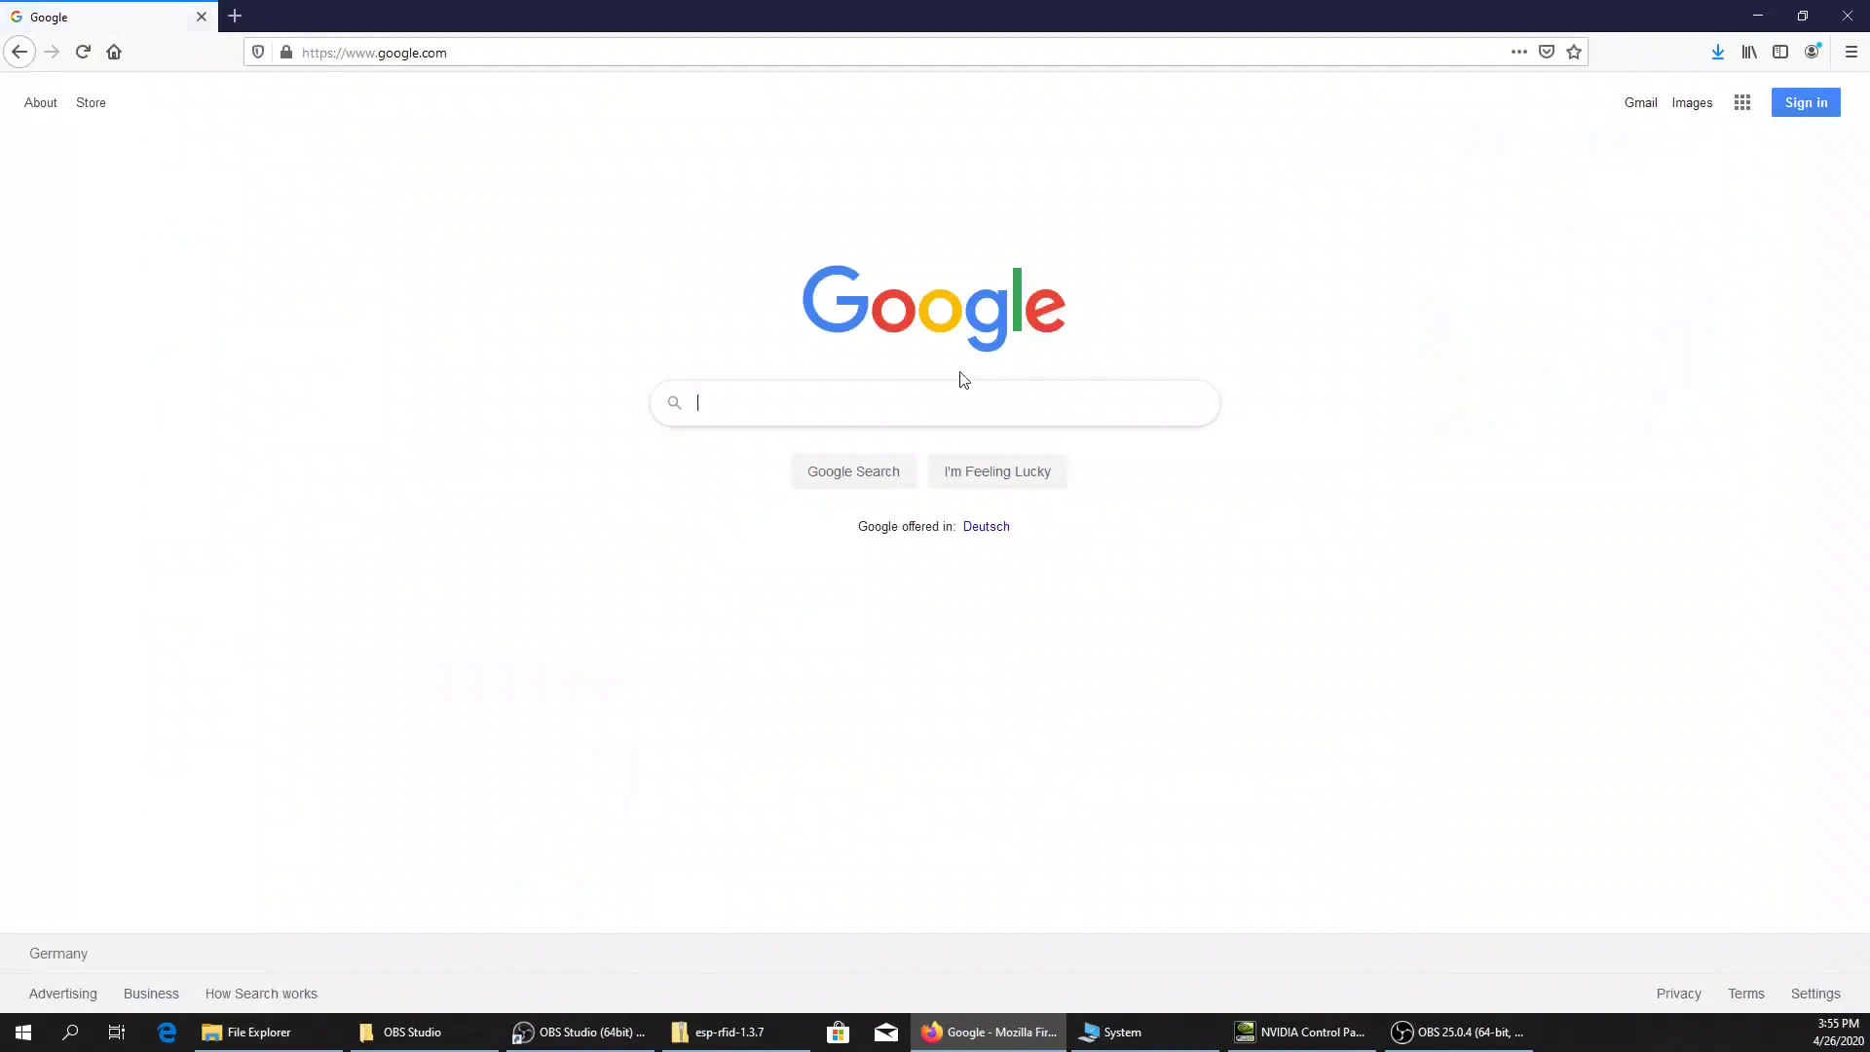
pyautogui.write('tasmota')
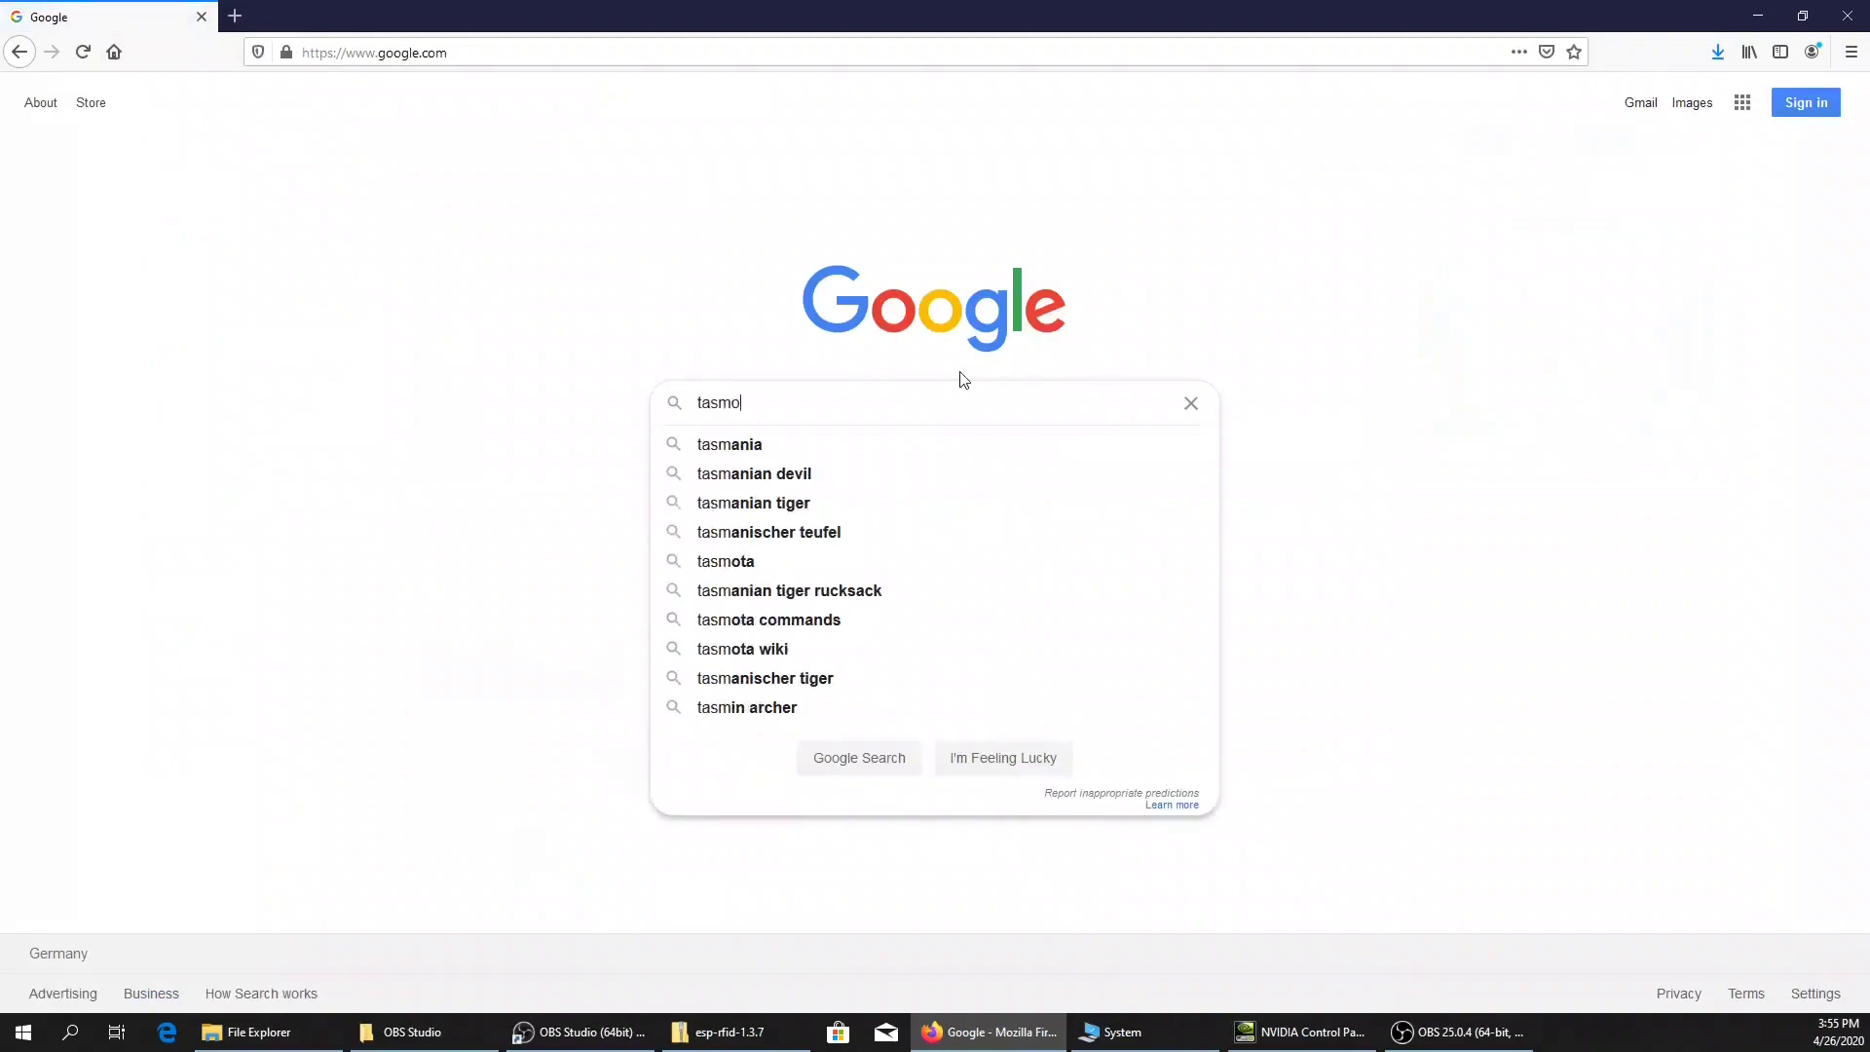
# - Search Google for tasmota and reach the arendst/Tasmota v8.2.0 release page
pyautogui.press('Return')
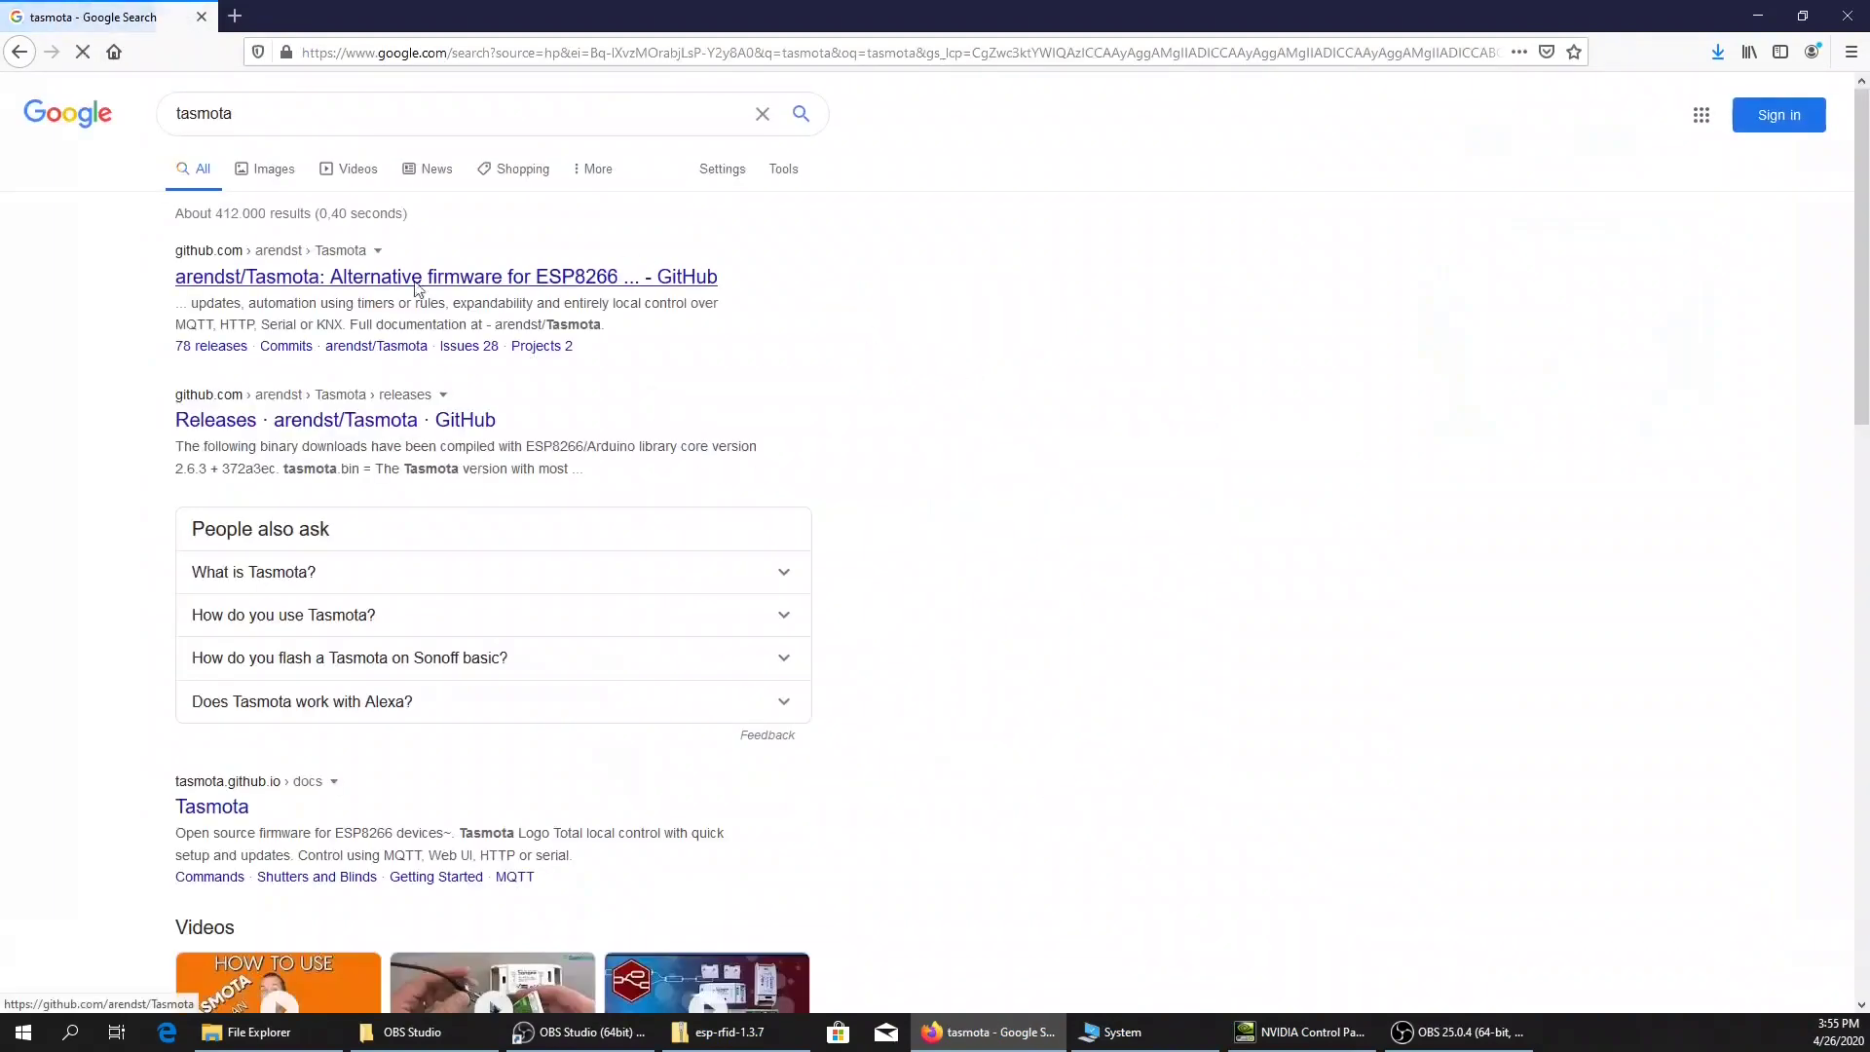
pyautogui.click(434, 279)
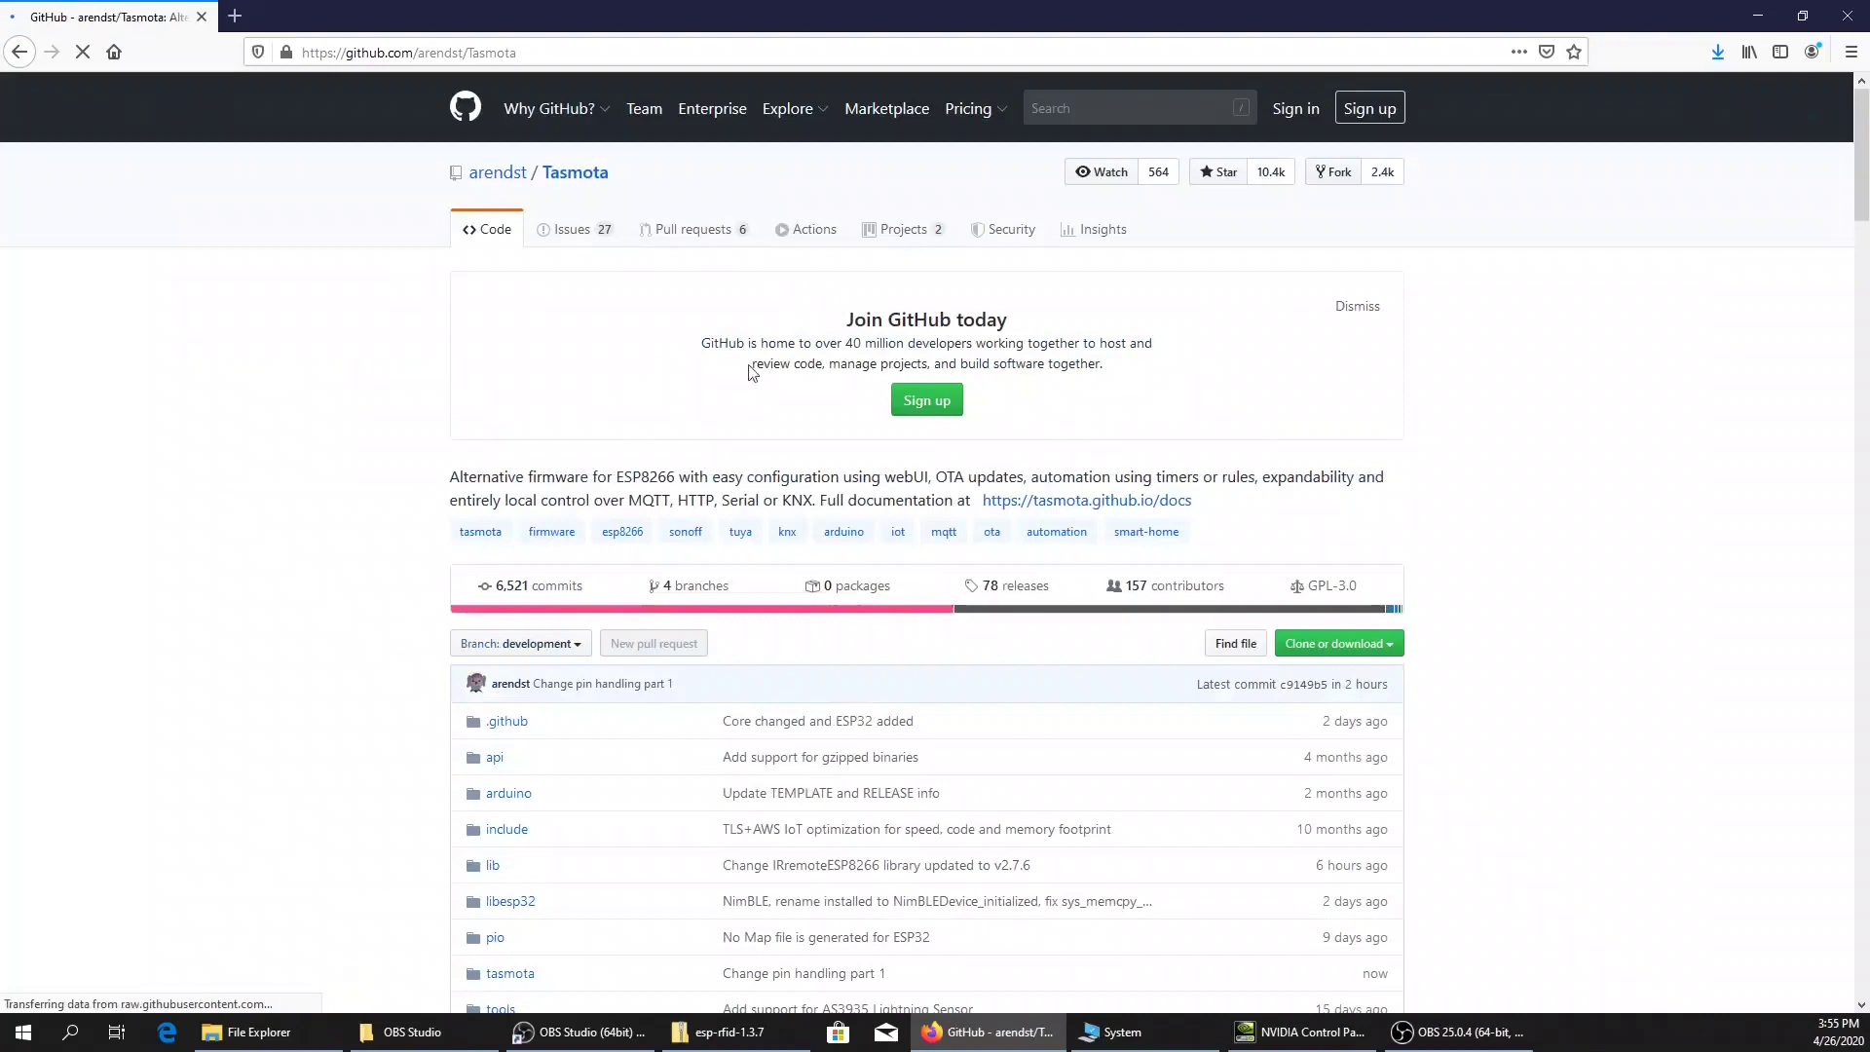
pyautogui.click(1012, 587)
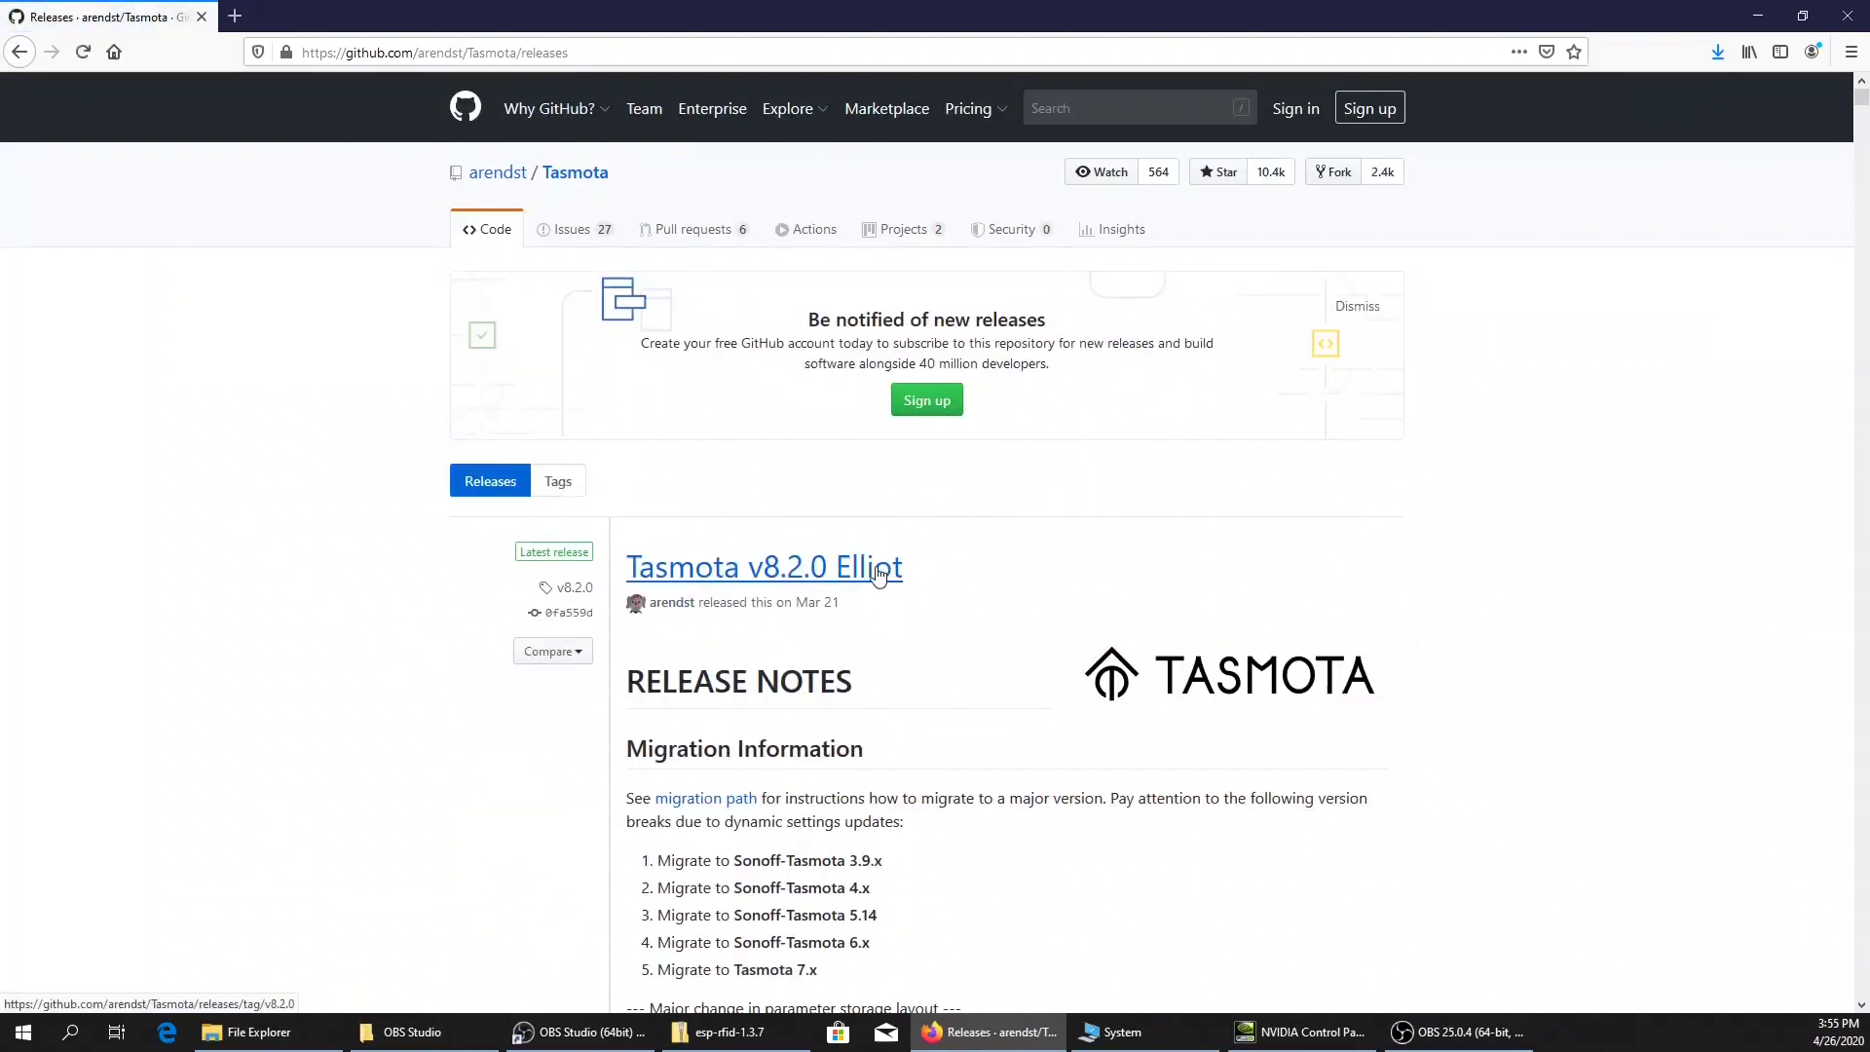
pyautogui.click(879, 577)
pyautogui.scroll(-5, 962, 564)
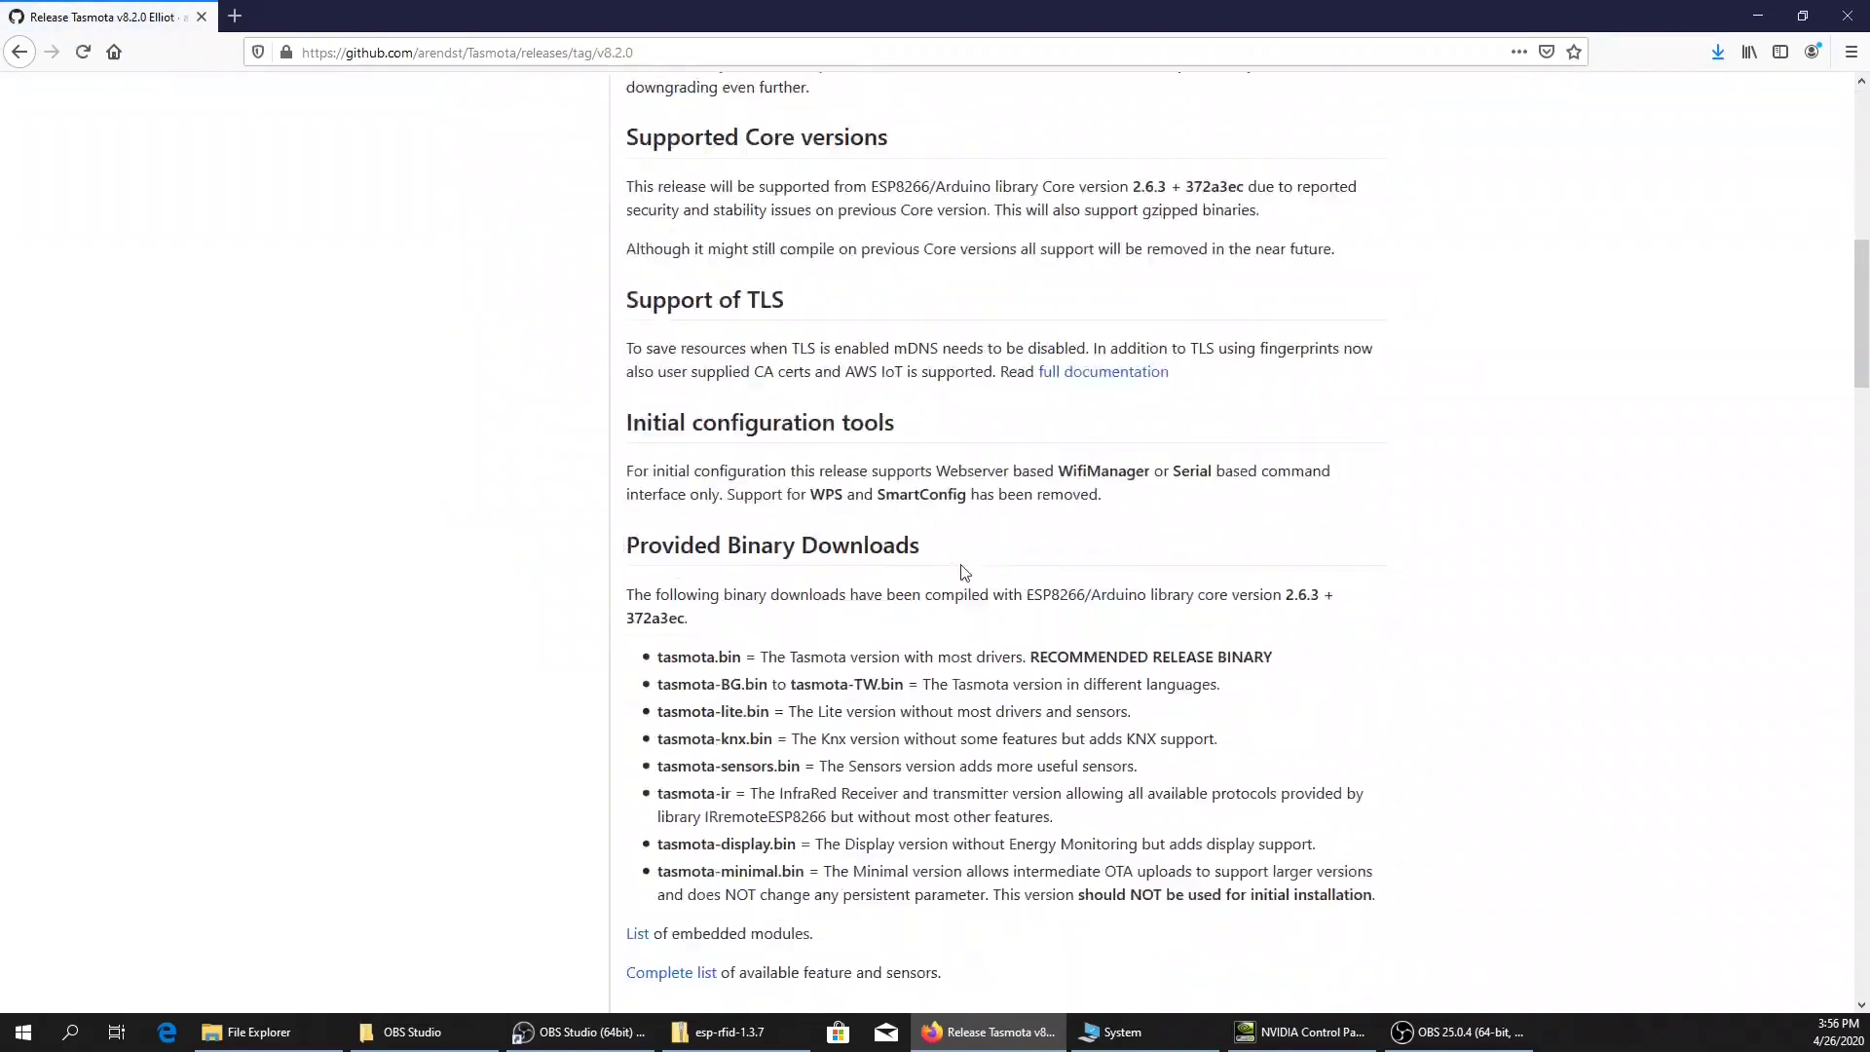
pyautogui.scroll(-5, 961, 566)
pyautogui.scroll(-8, 961, 564)
pyautogui.scroll(-8, 961, 565)
pyautogui.scroll(-8, 935, 556)
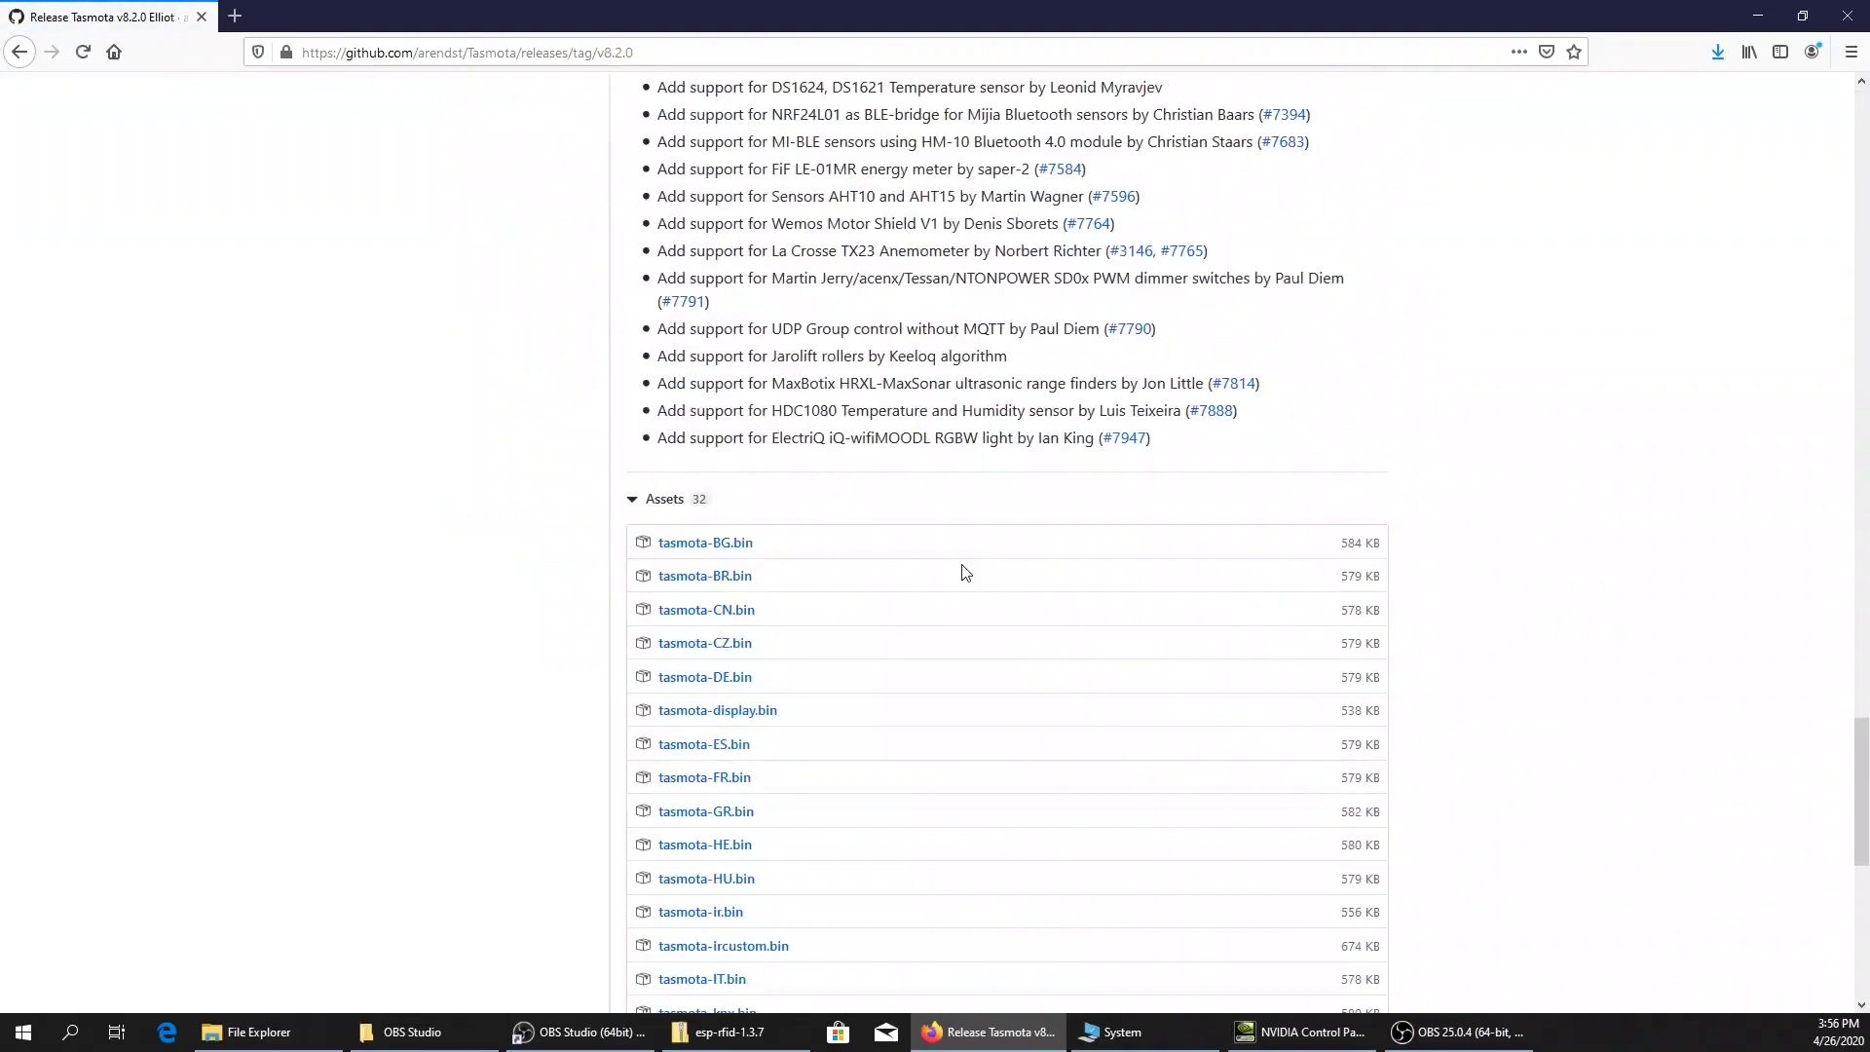
pyautogui.scroll(-5, 899, 500)
pyautogui.scroll(-5, 723, 394)
pyautogui.scroll(-3, 811, 576)
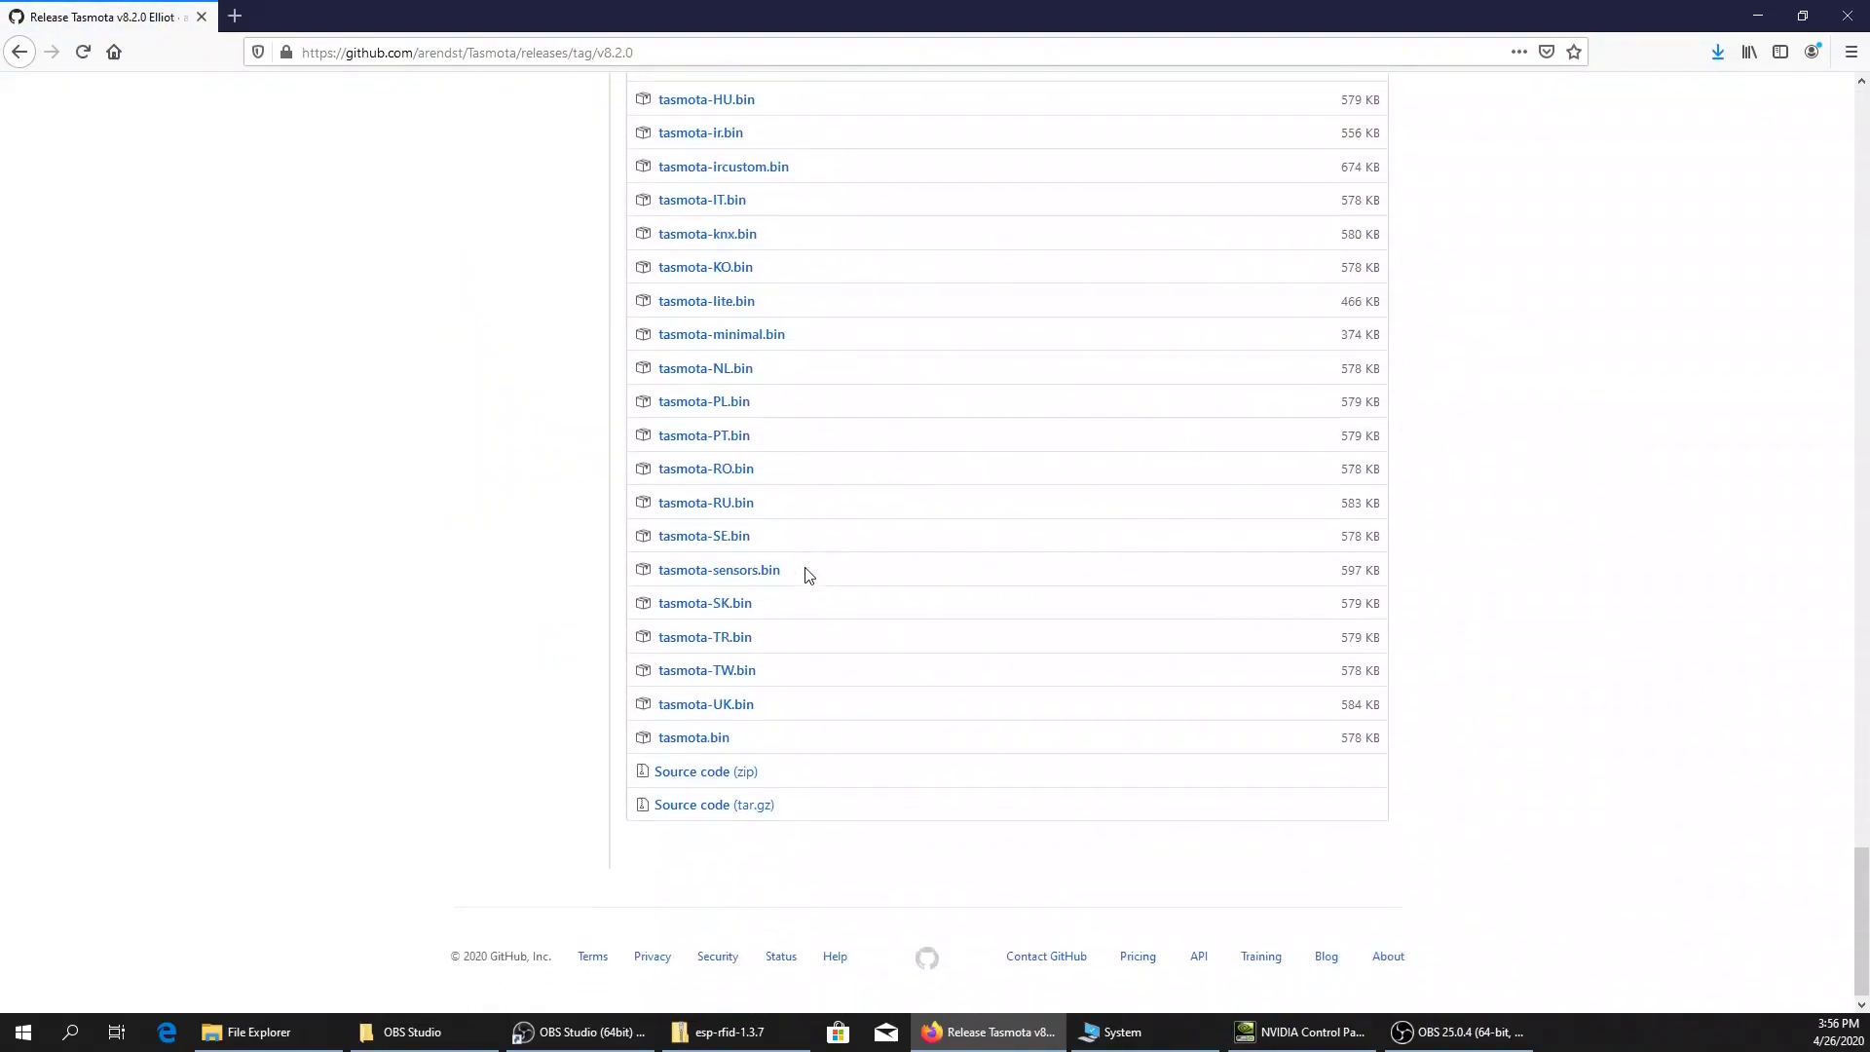
pyautogui.scroll(6, 809, 576)
pyautogui.scroll(-3, 809, 576)
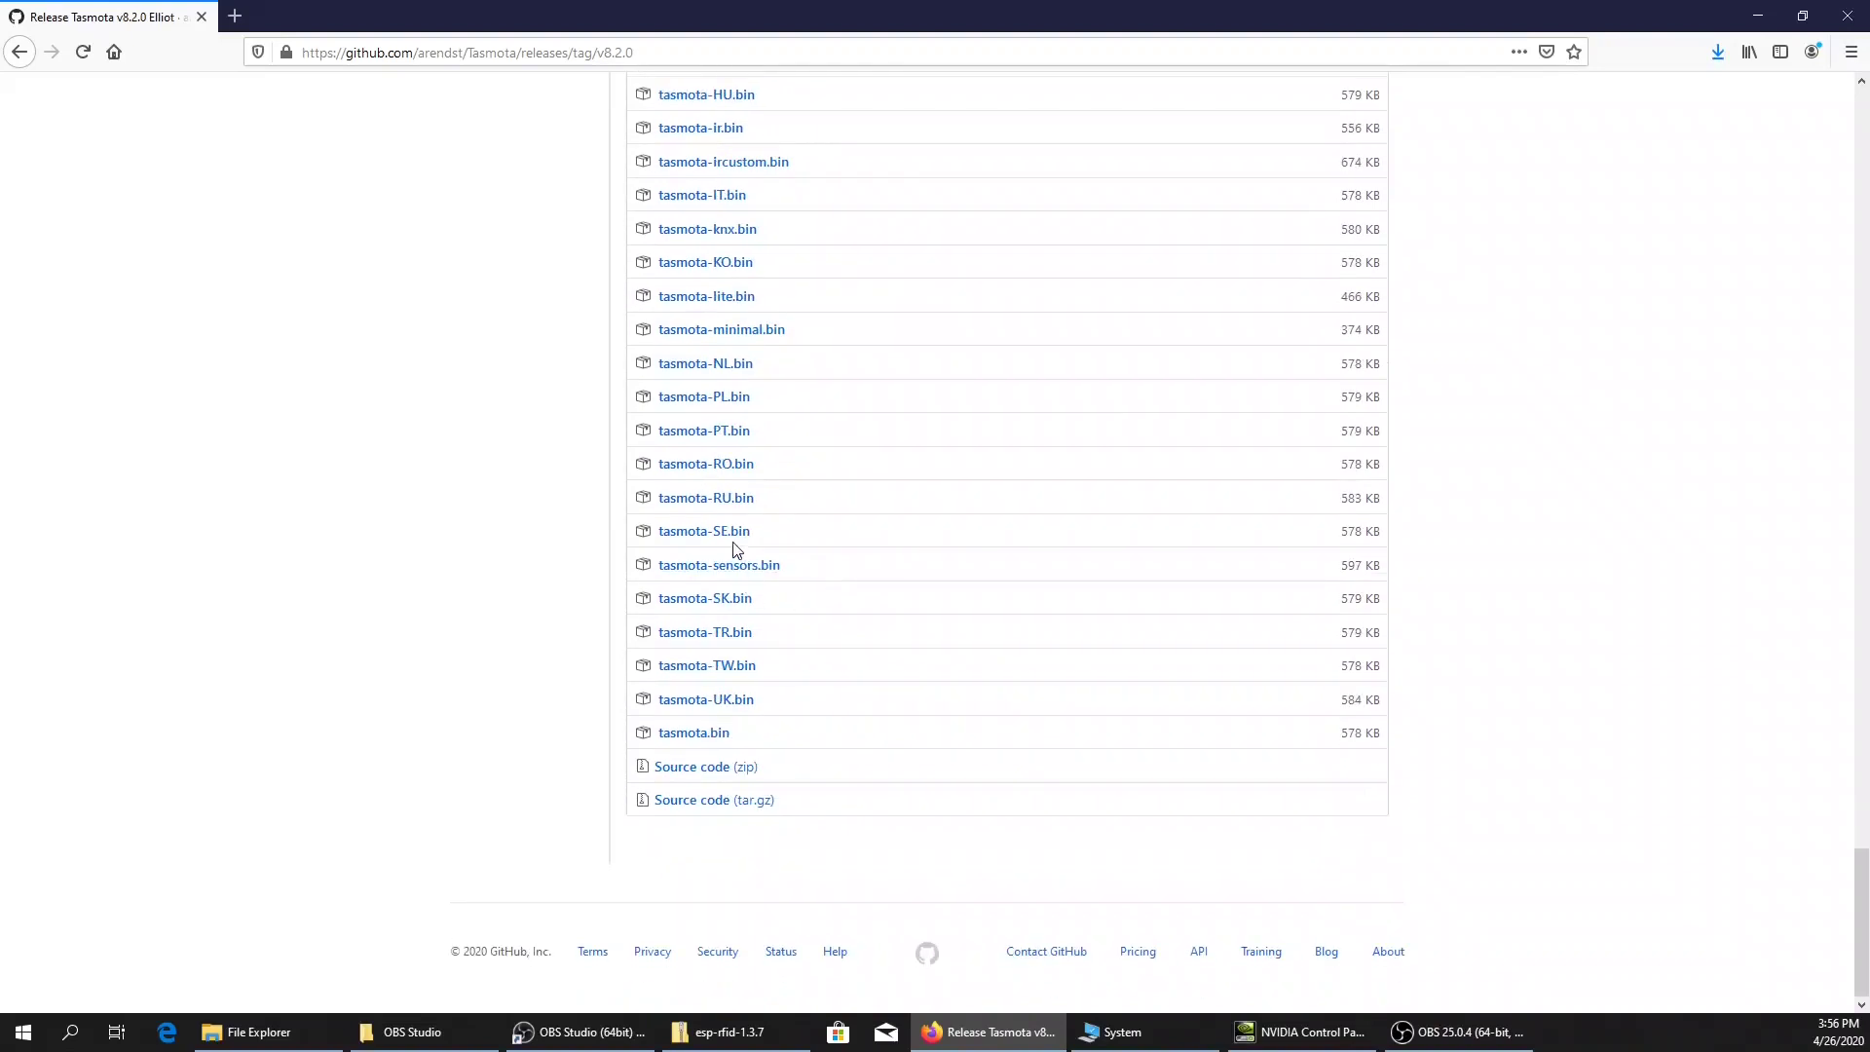
# - Save the tasmota.bin firmware link from the release assets to Downloads
pyautogui.rightClick(693, 731)
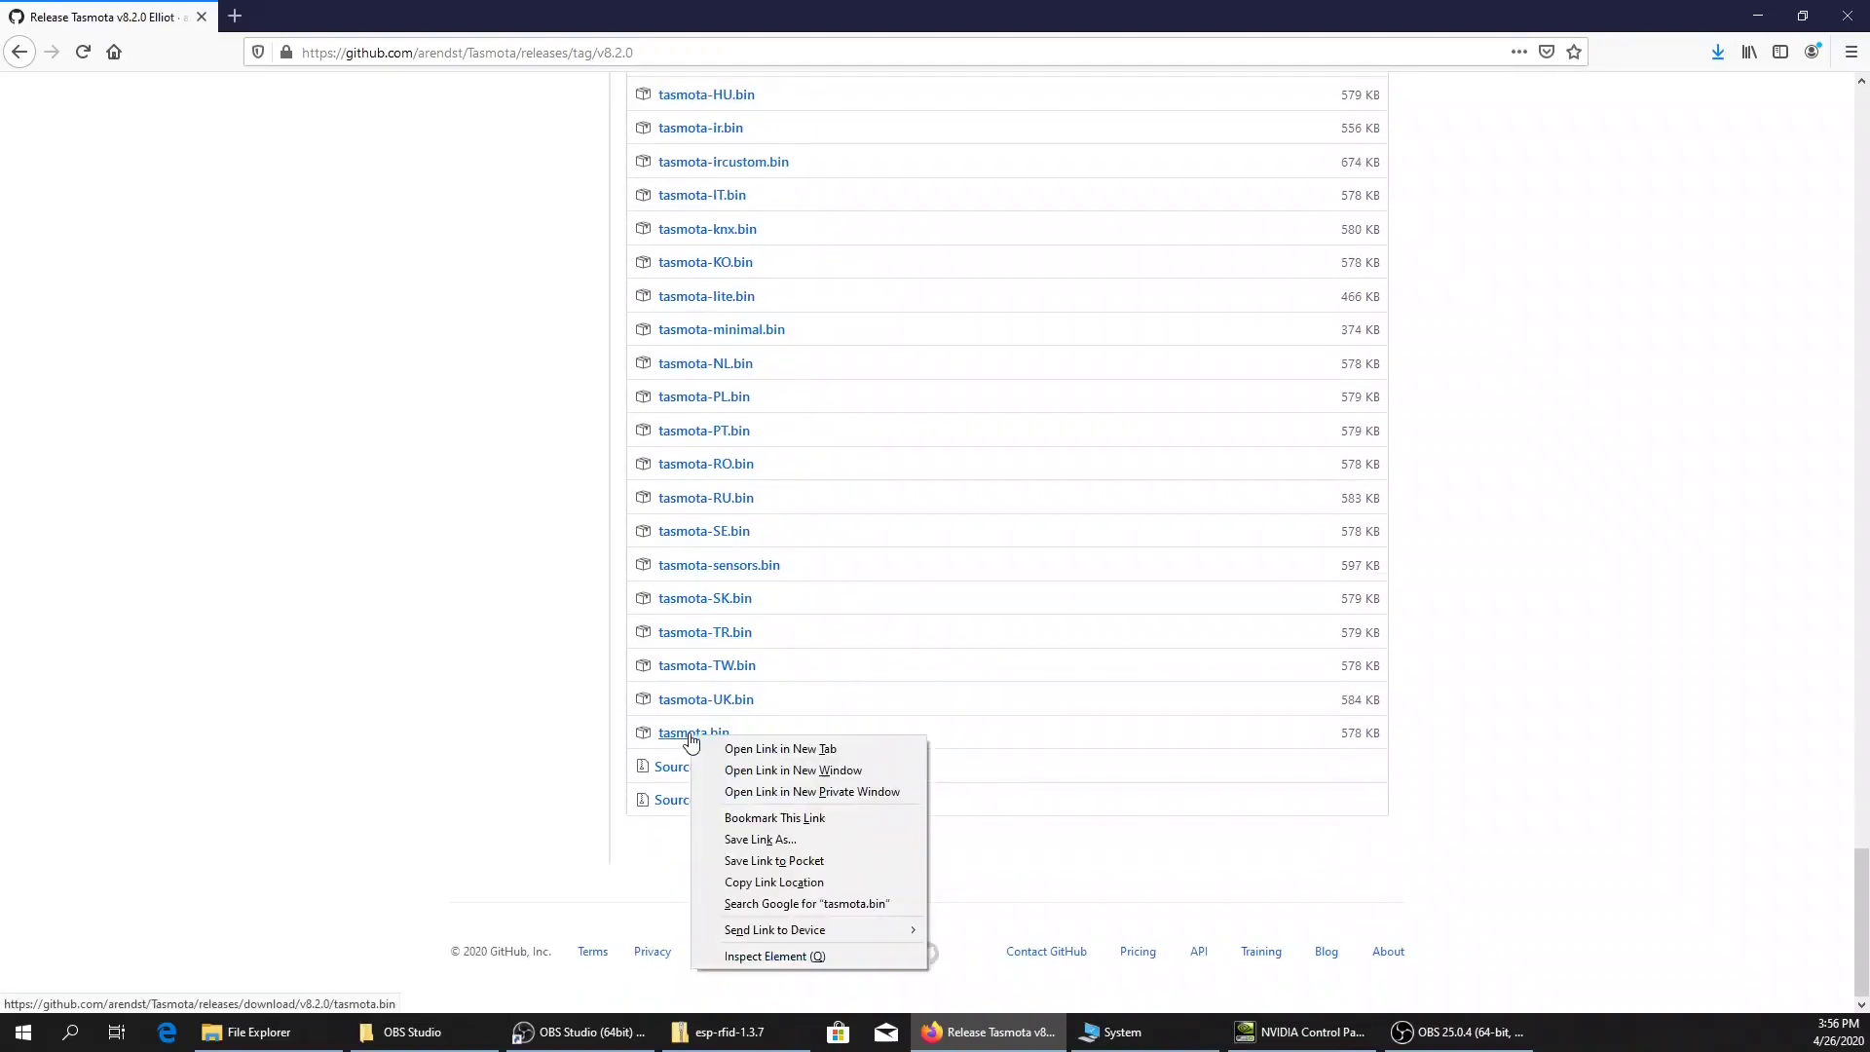
pyautogui.click(738, 840)
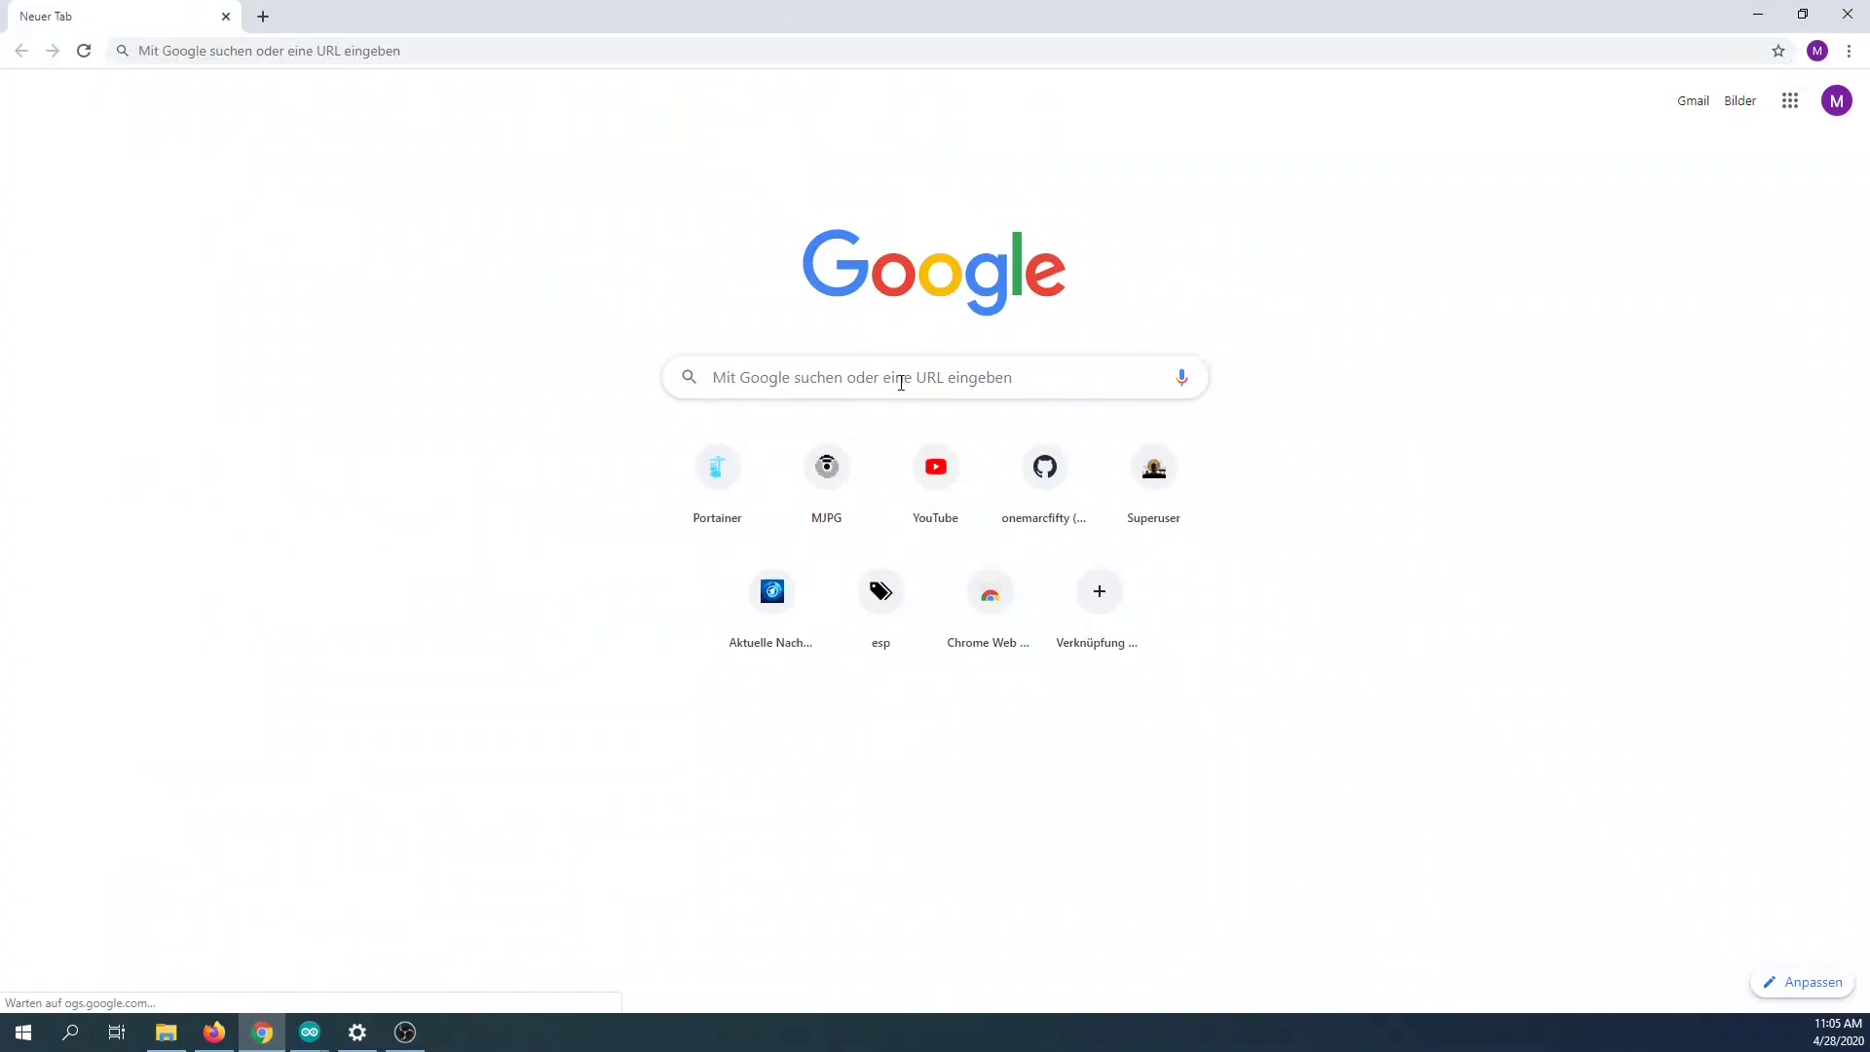
# - Search for nodemcu pyflasher and download NodeMCU-PyFlasher-4.0-x64.exe from the GitHub releases
pyautogui.click(901, 381)
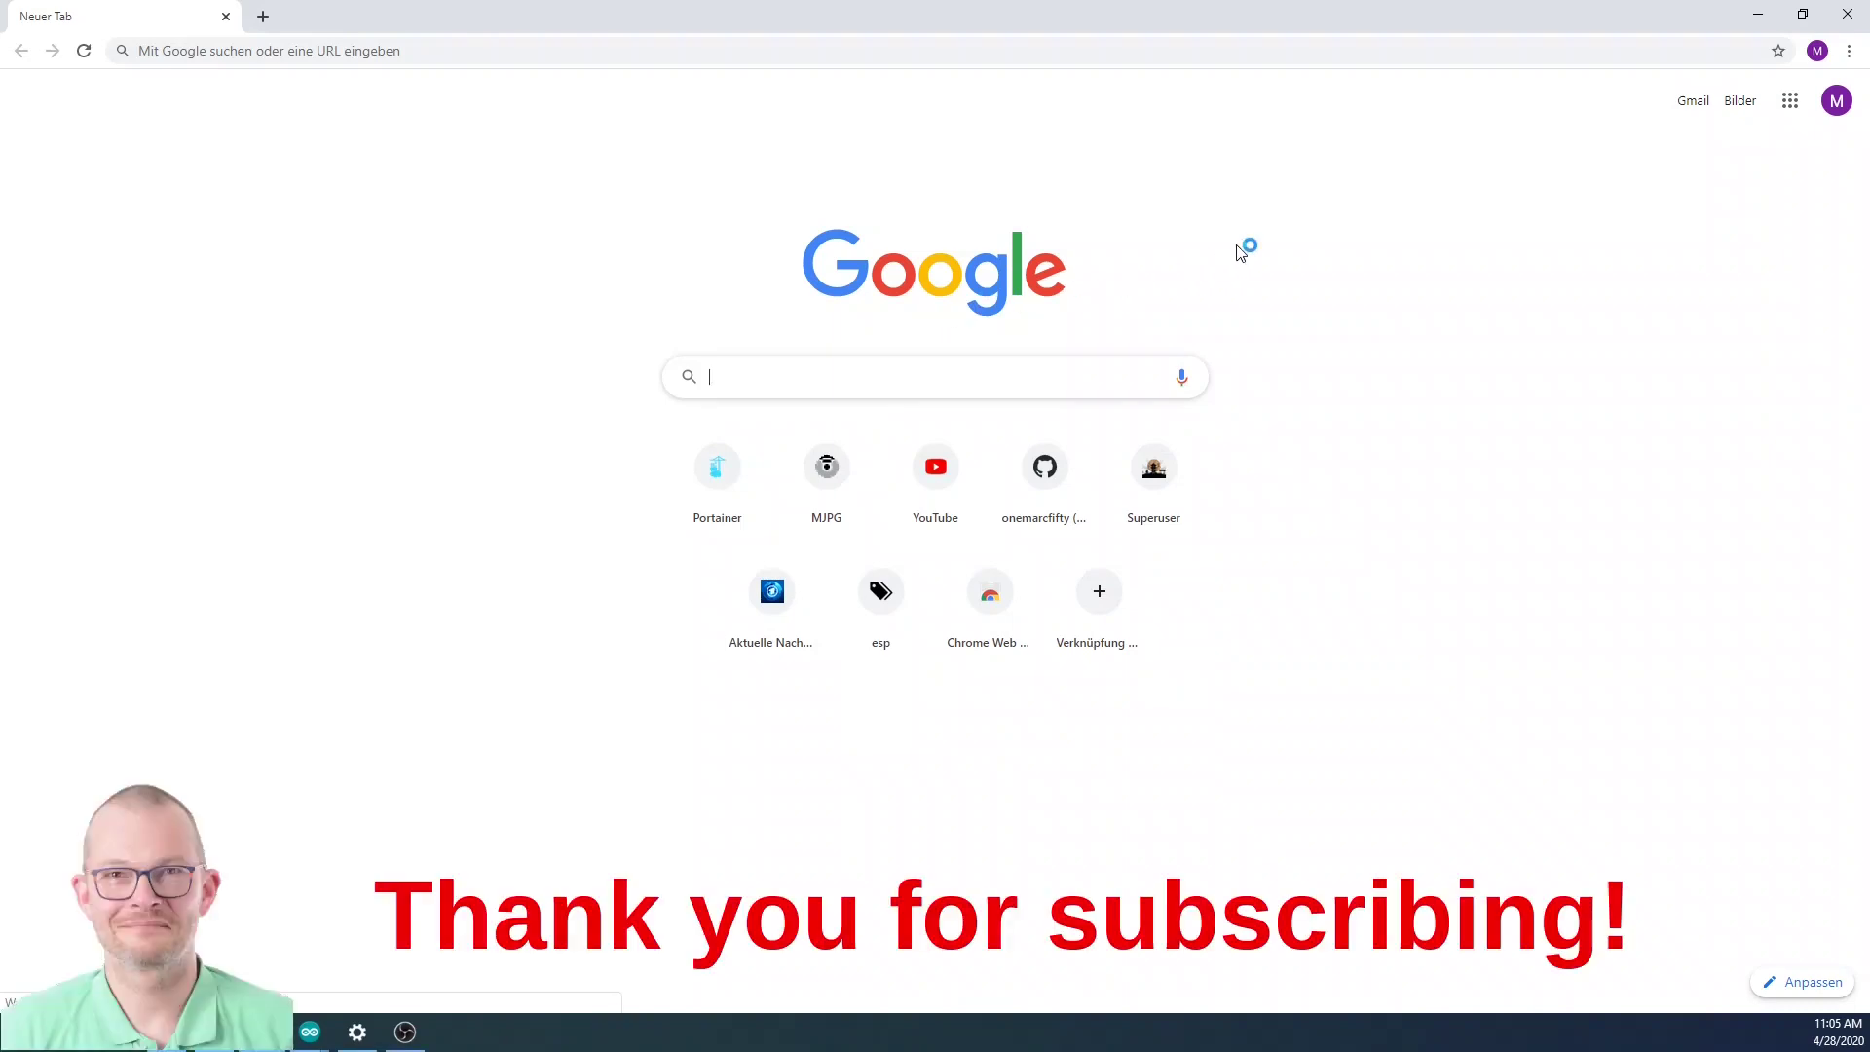
pyautogui.write('nodem')
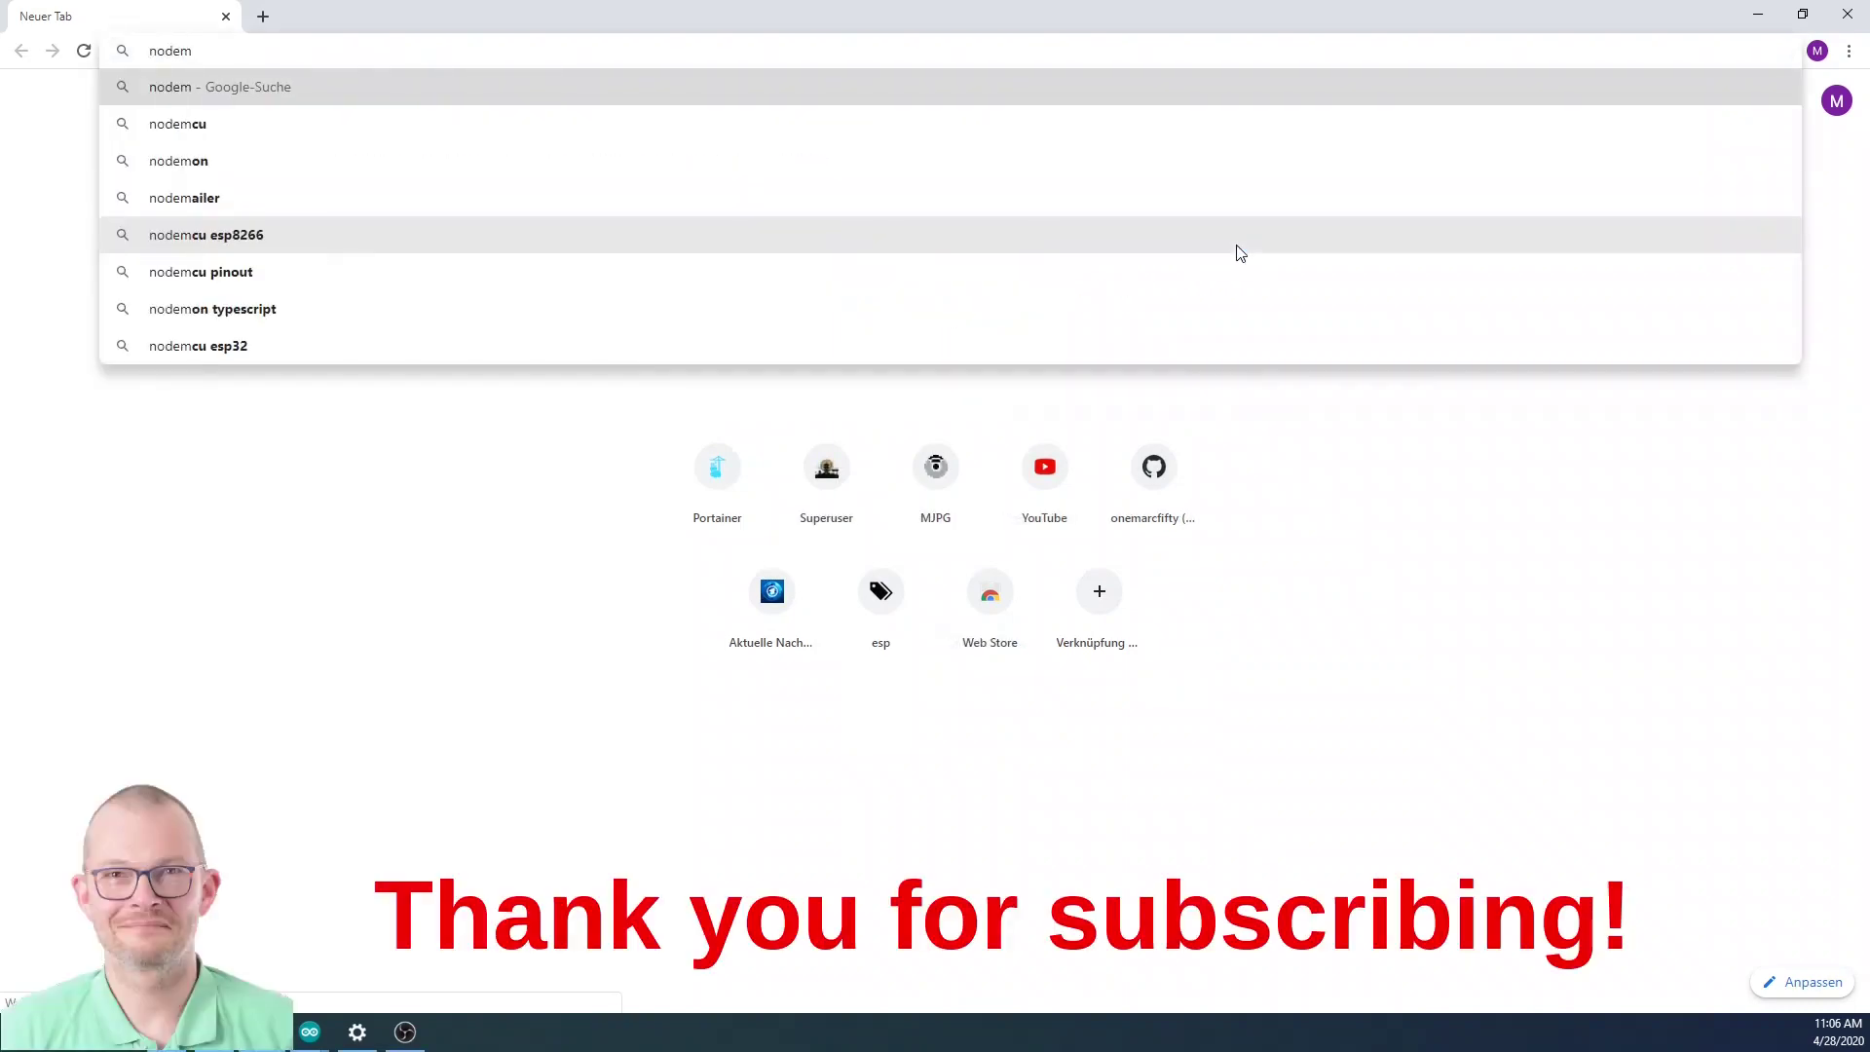
pyautogui.write('cu ')
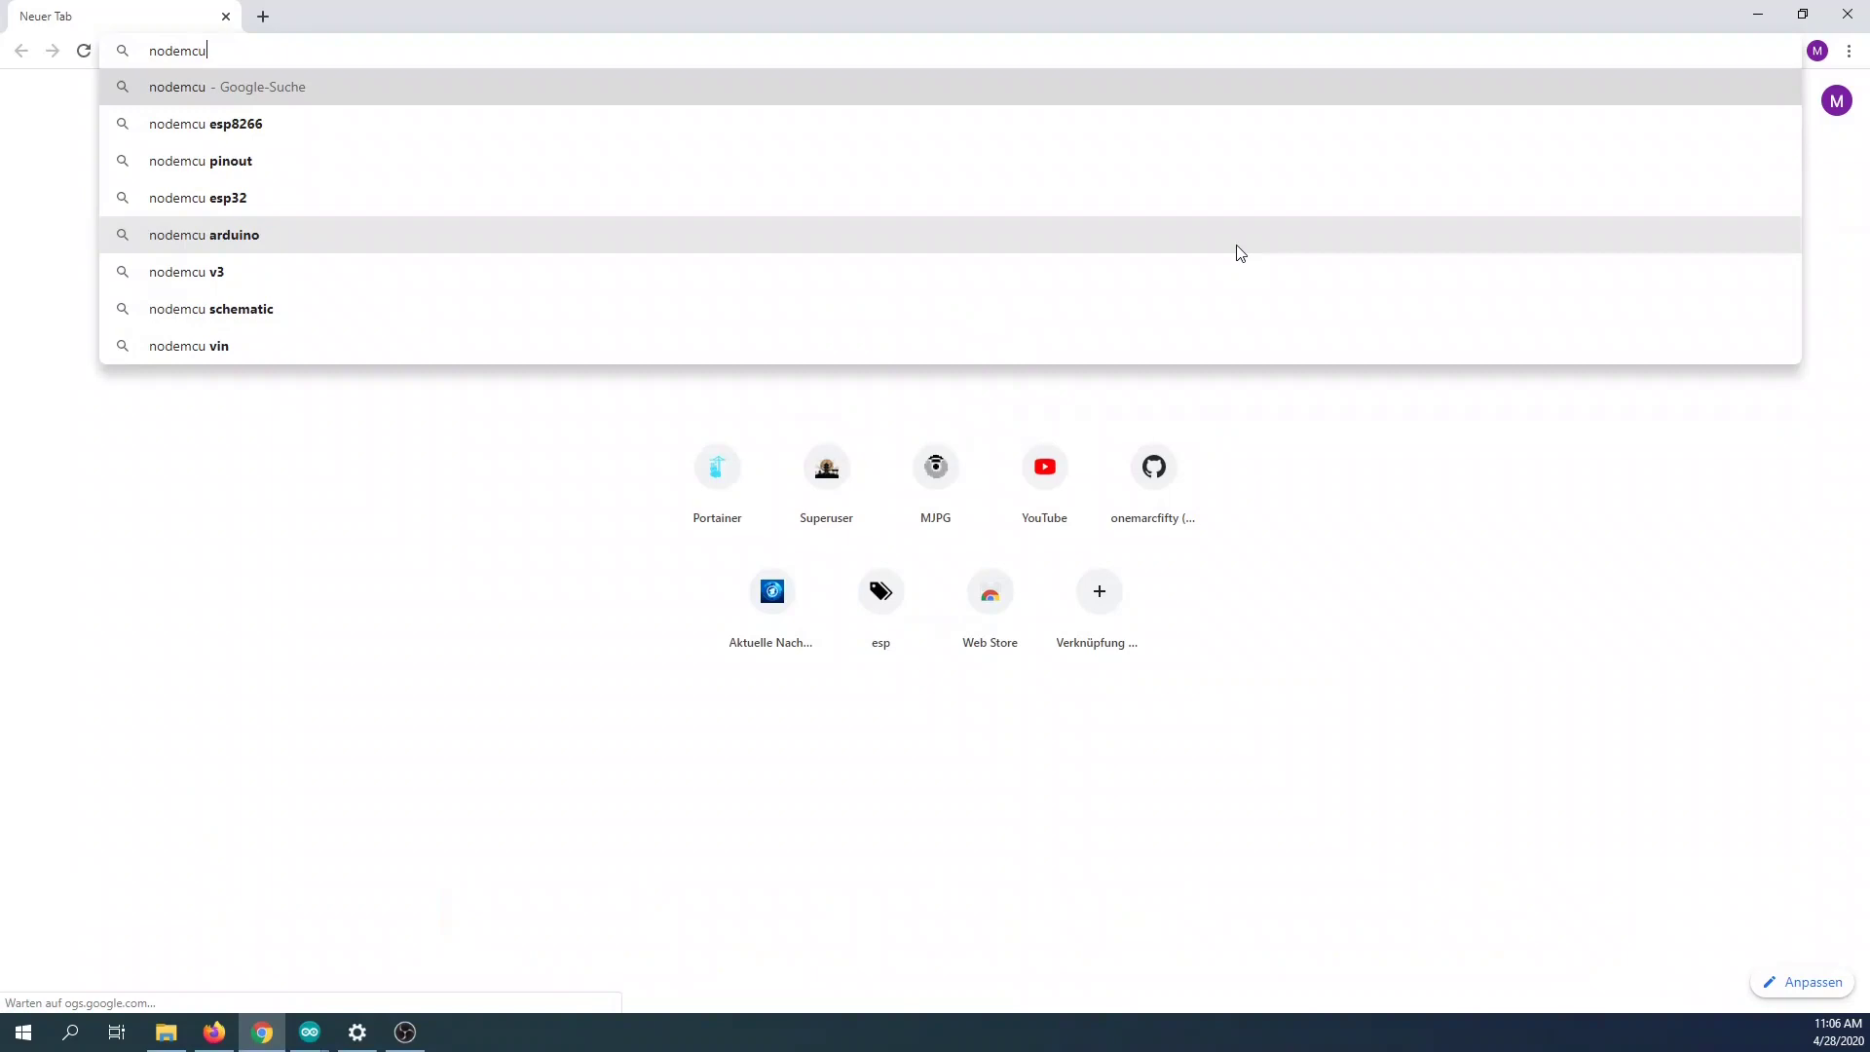
pyautogui.write('py')
pyautogui.press('Down')
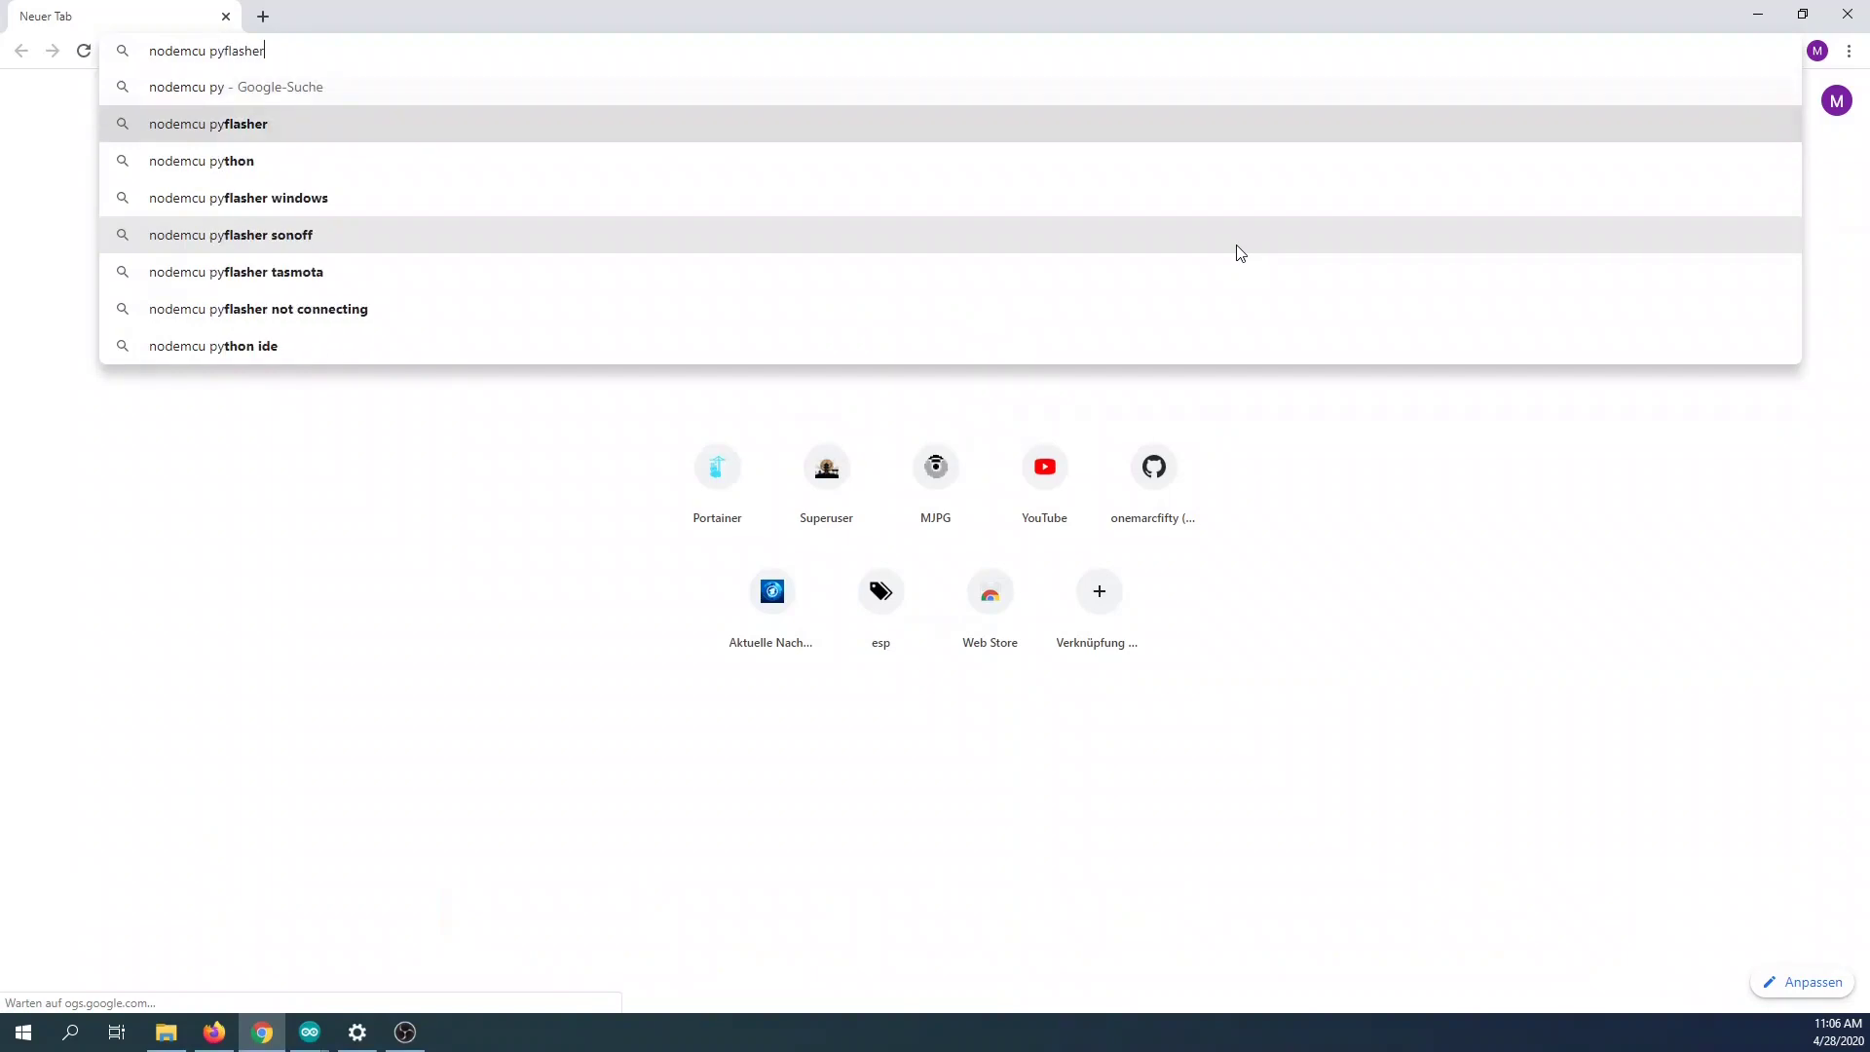
pyautogui.press('Return')
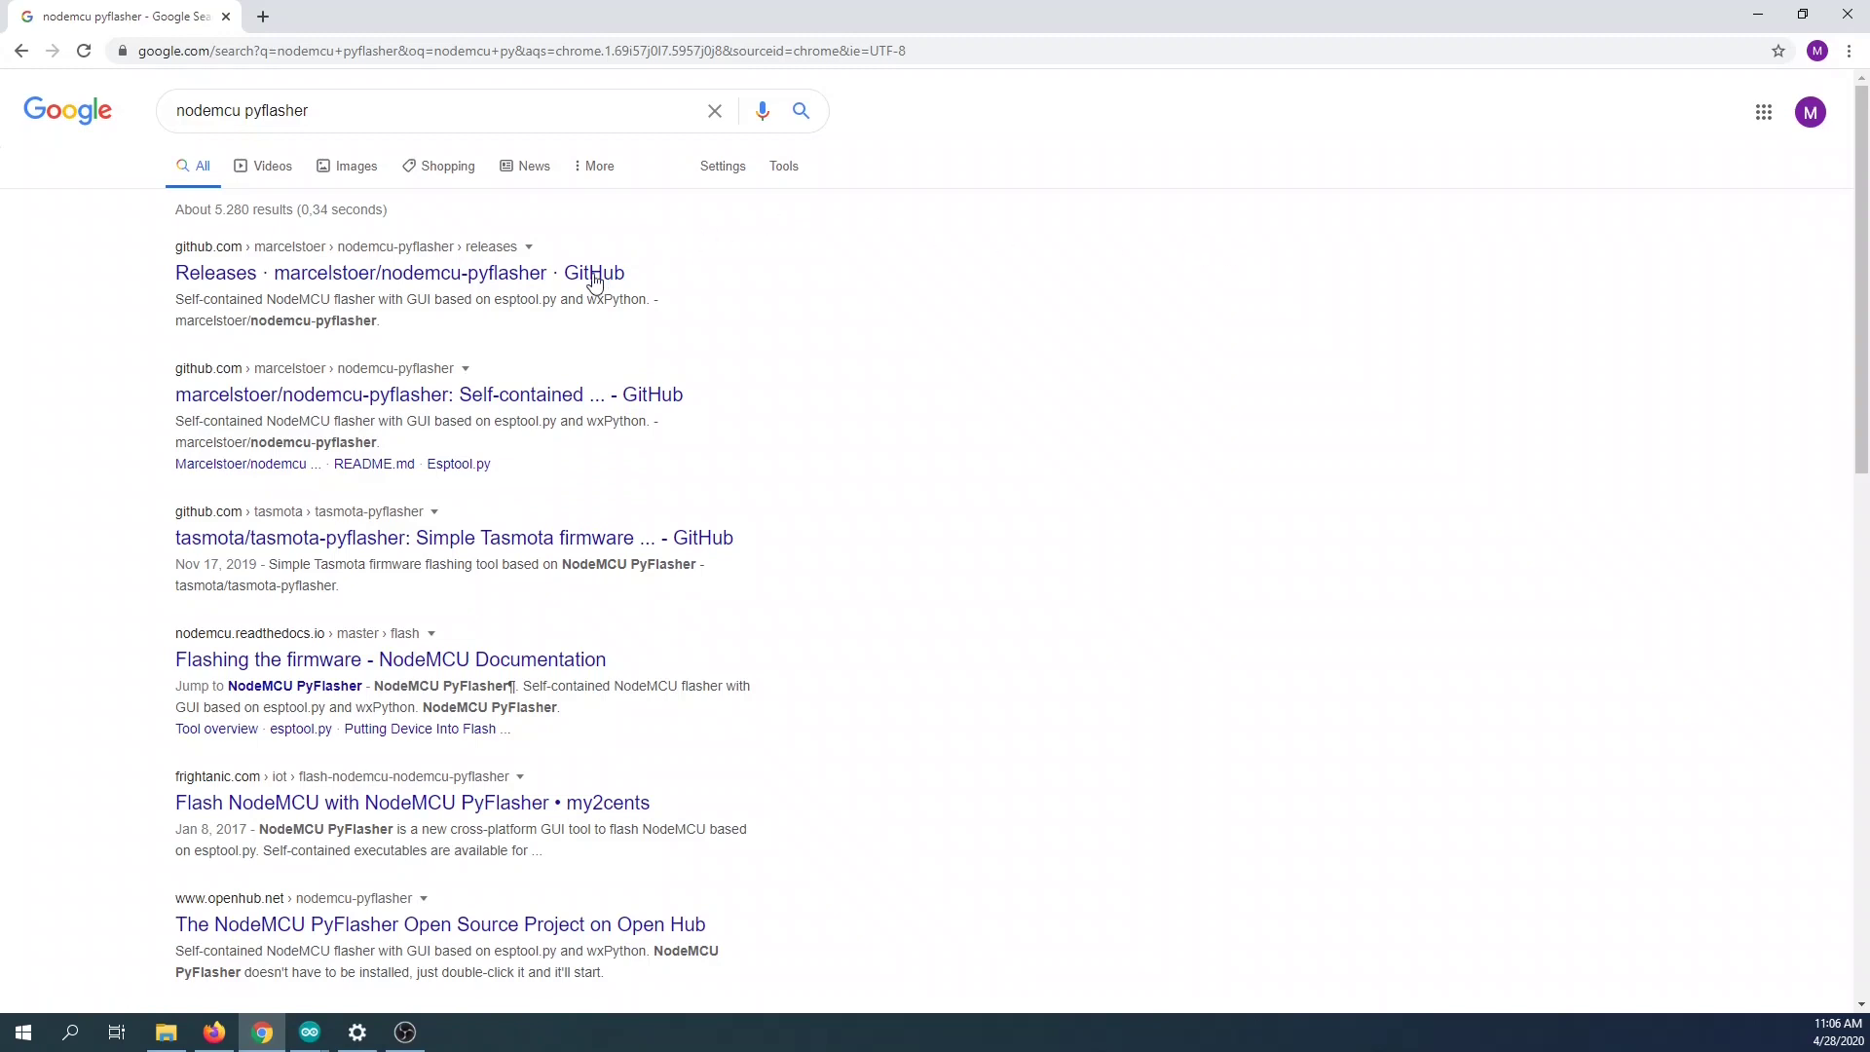
pyautogui.click(534, 272)
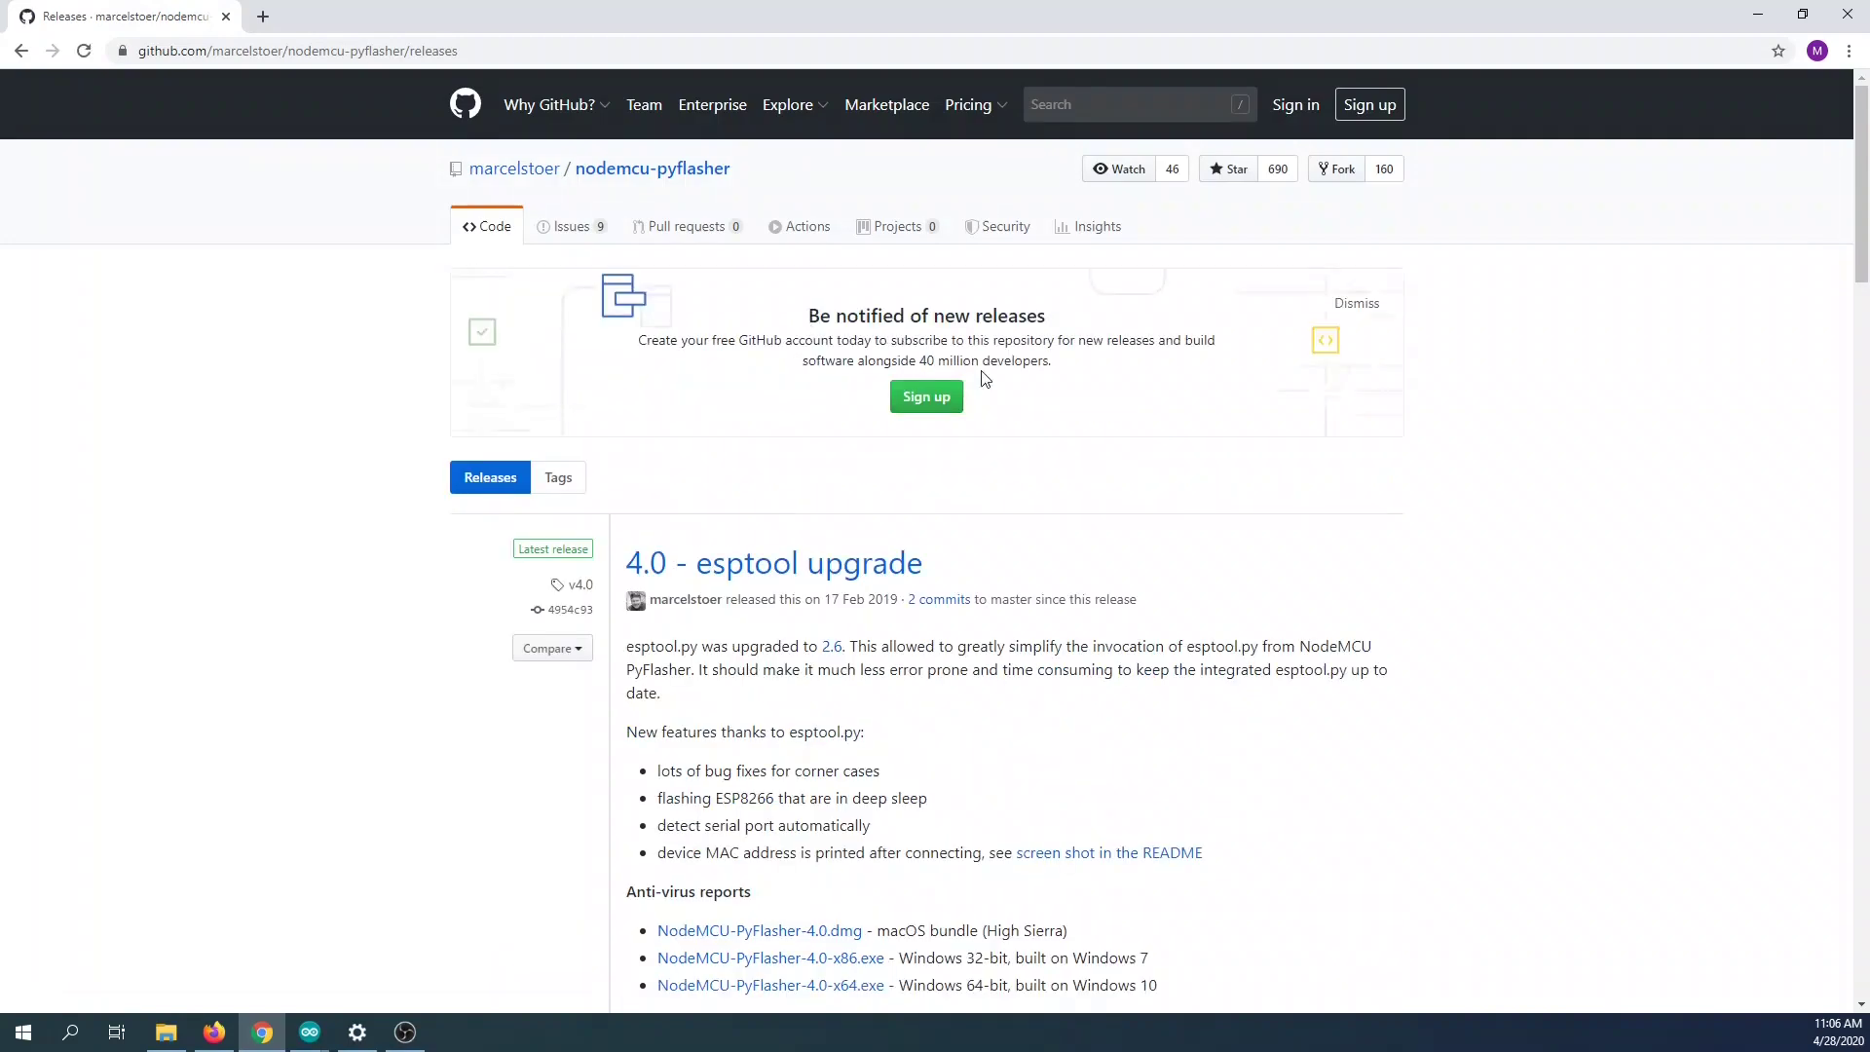
pyautogui.moveTo(1862, 252); pyautogui.dragTo(1862, 421)
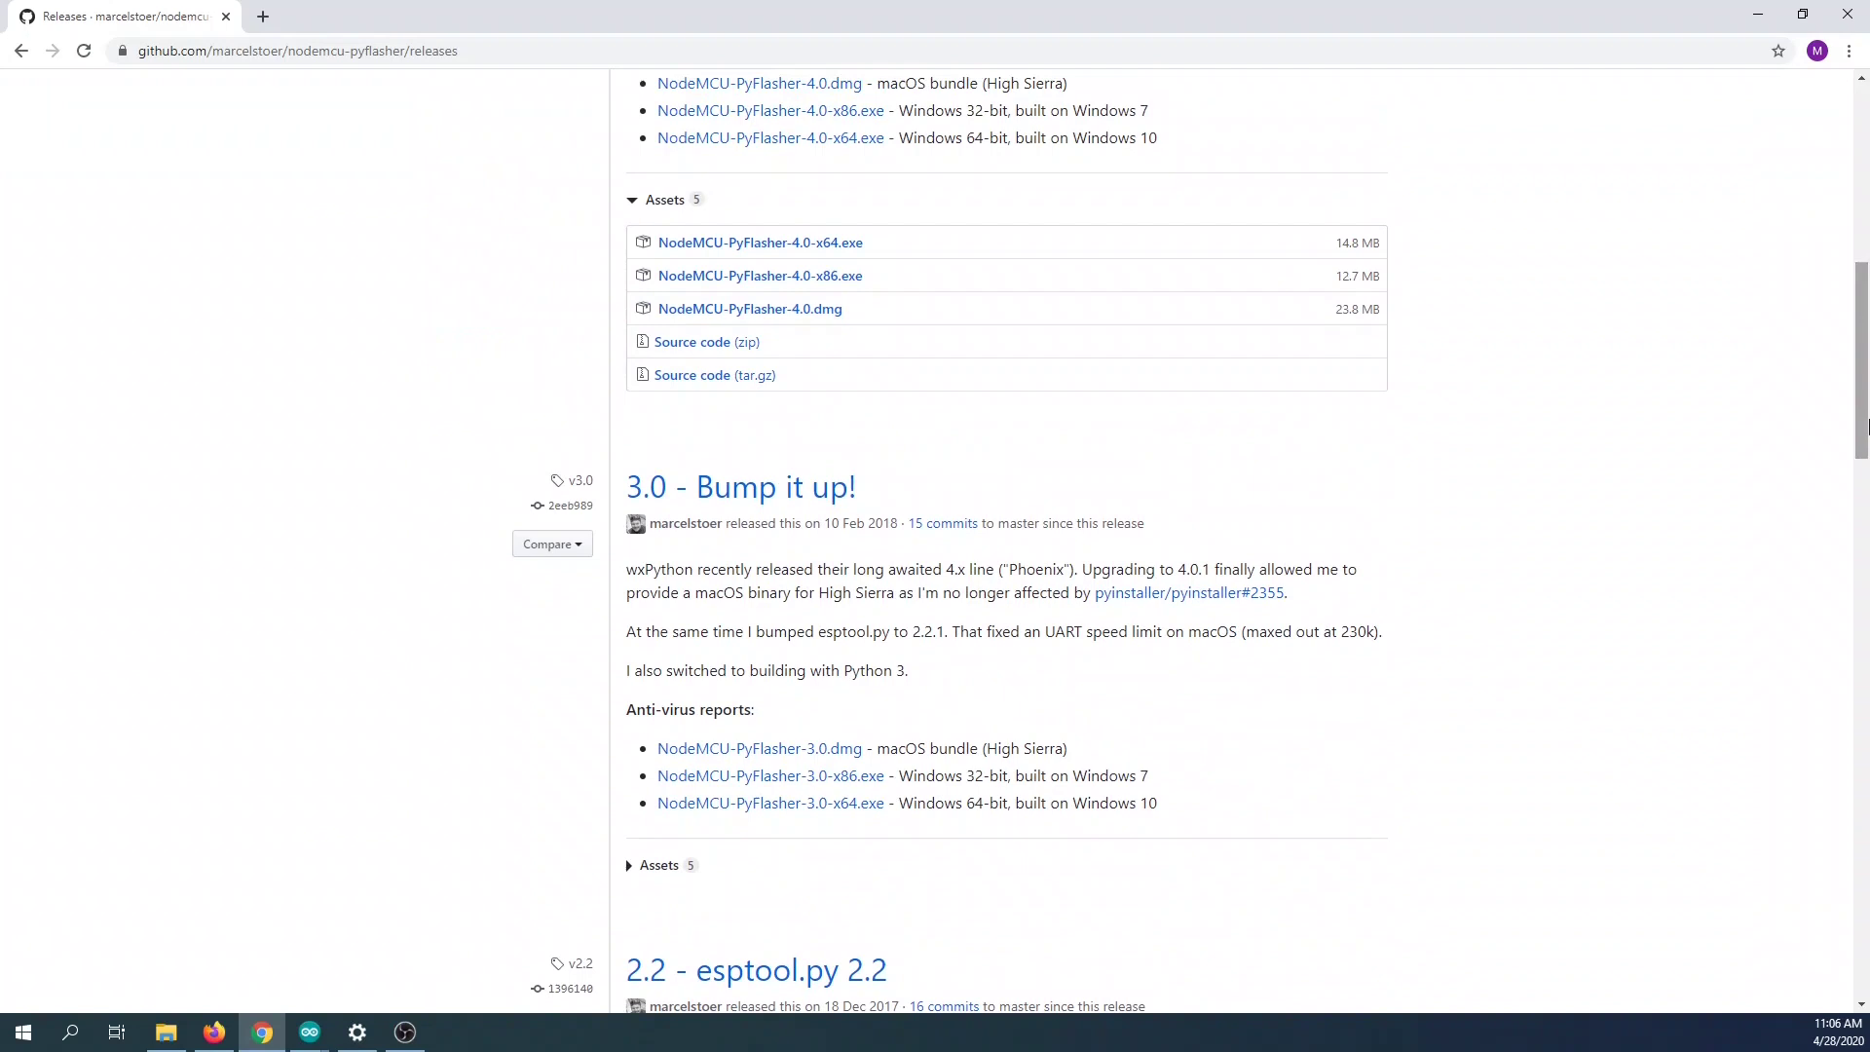
pyautogui.click(813, 244)
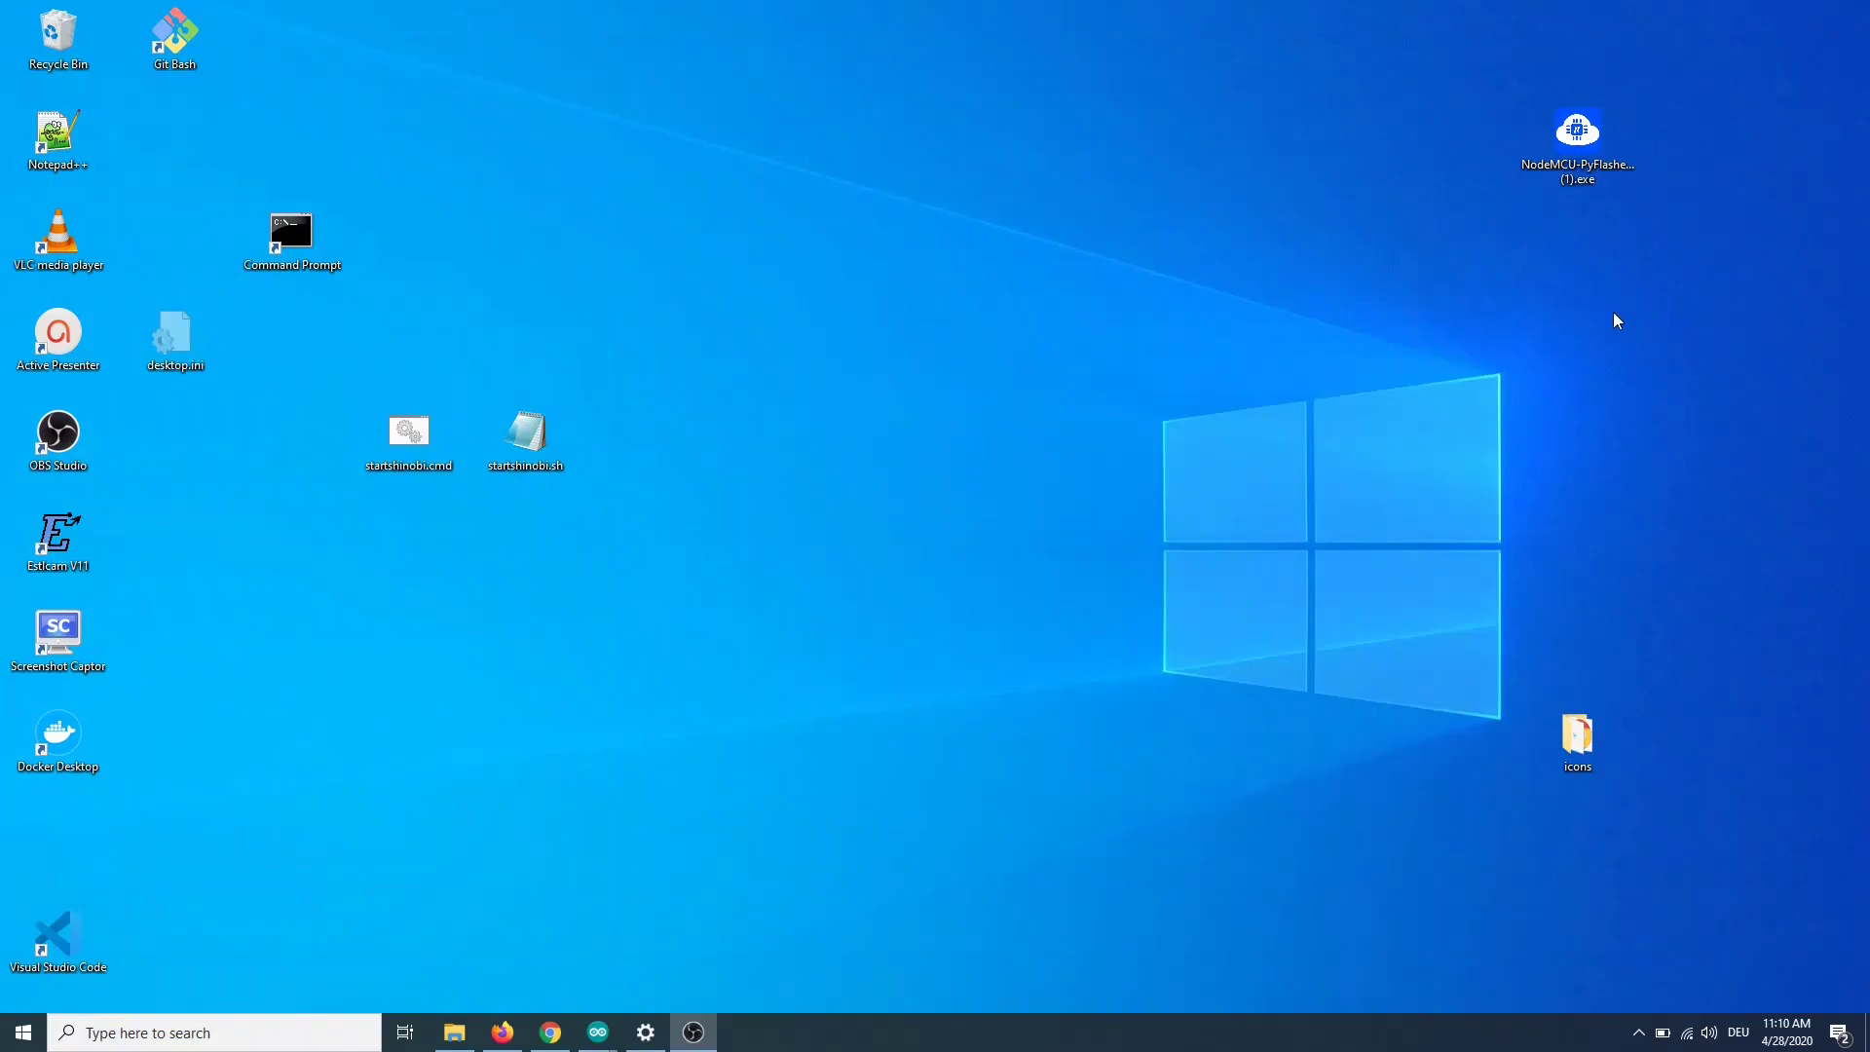
# - Launch NodeMCU PyFlasher and leave the serial port on automatic detection after checking COM17
pyautogui.doubleClick(1589, 143)
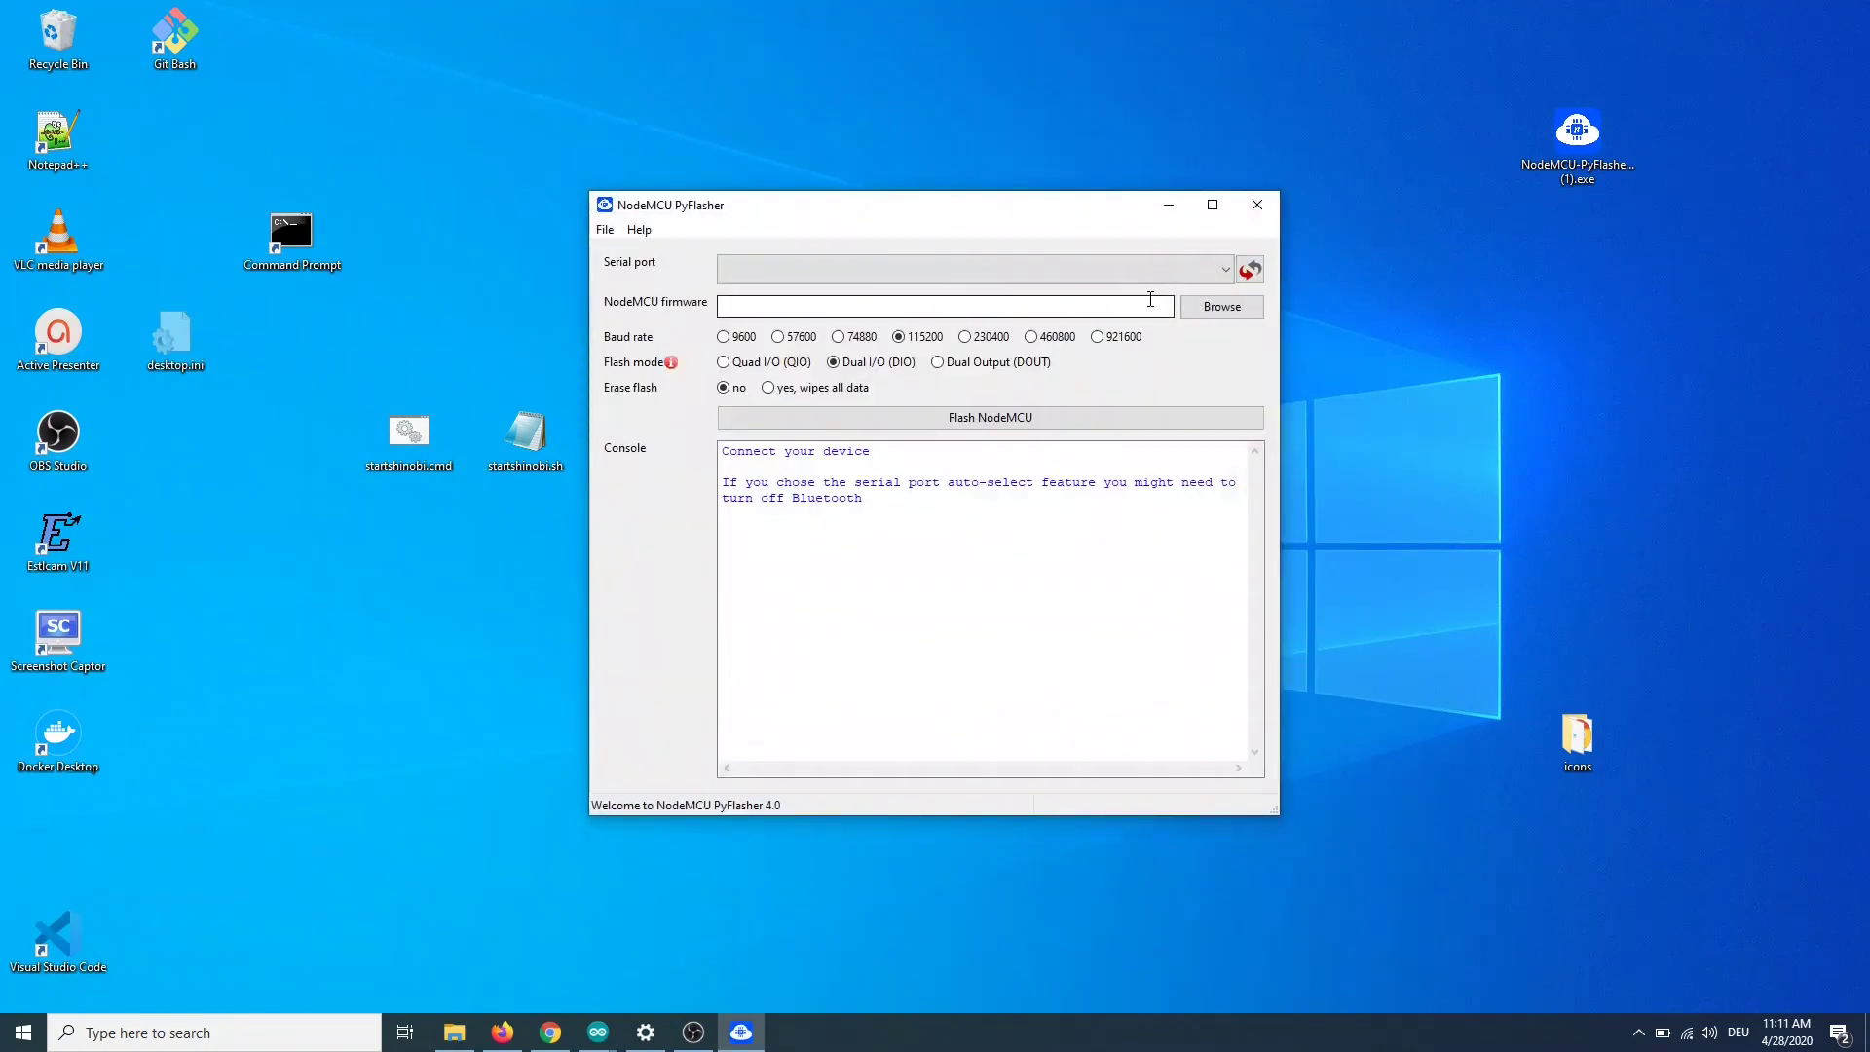
pyautogui.click(1226, 269)
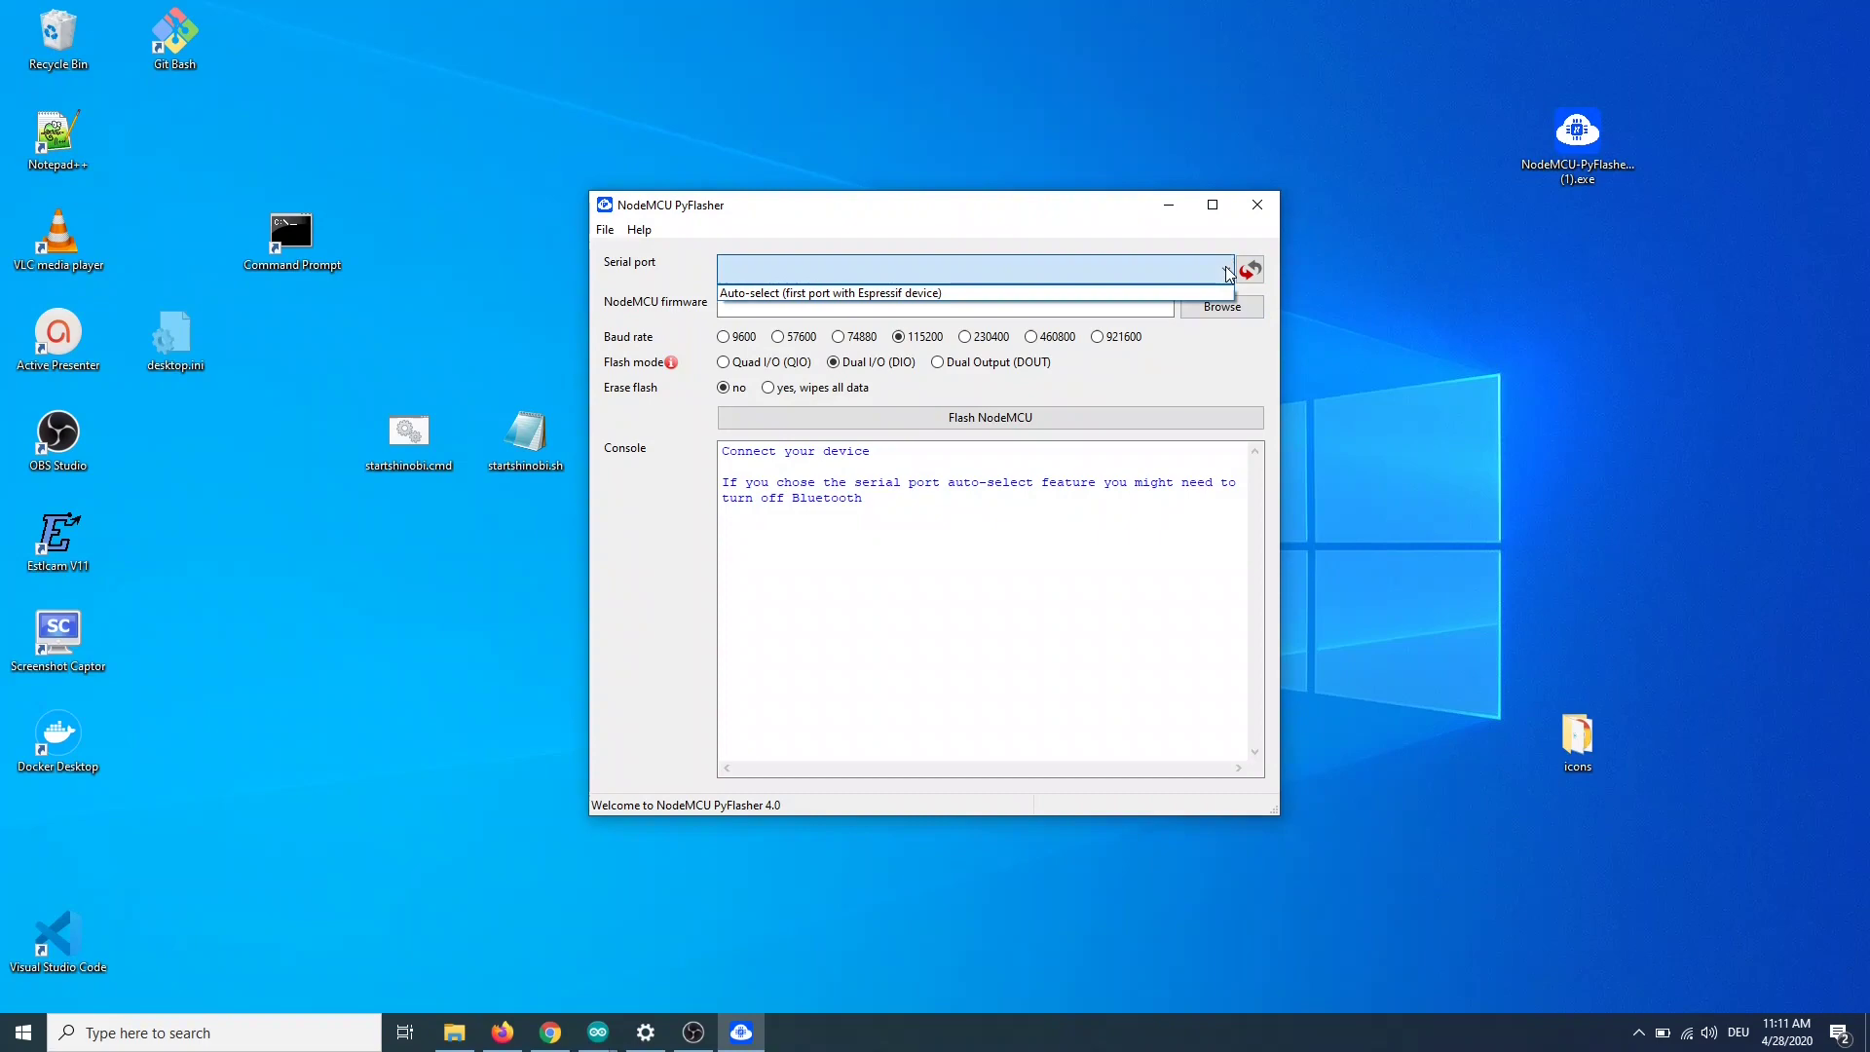
pyautogui.click(1227, 272)
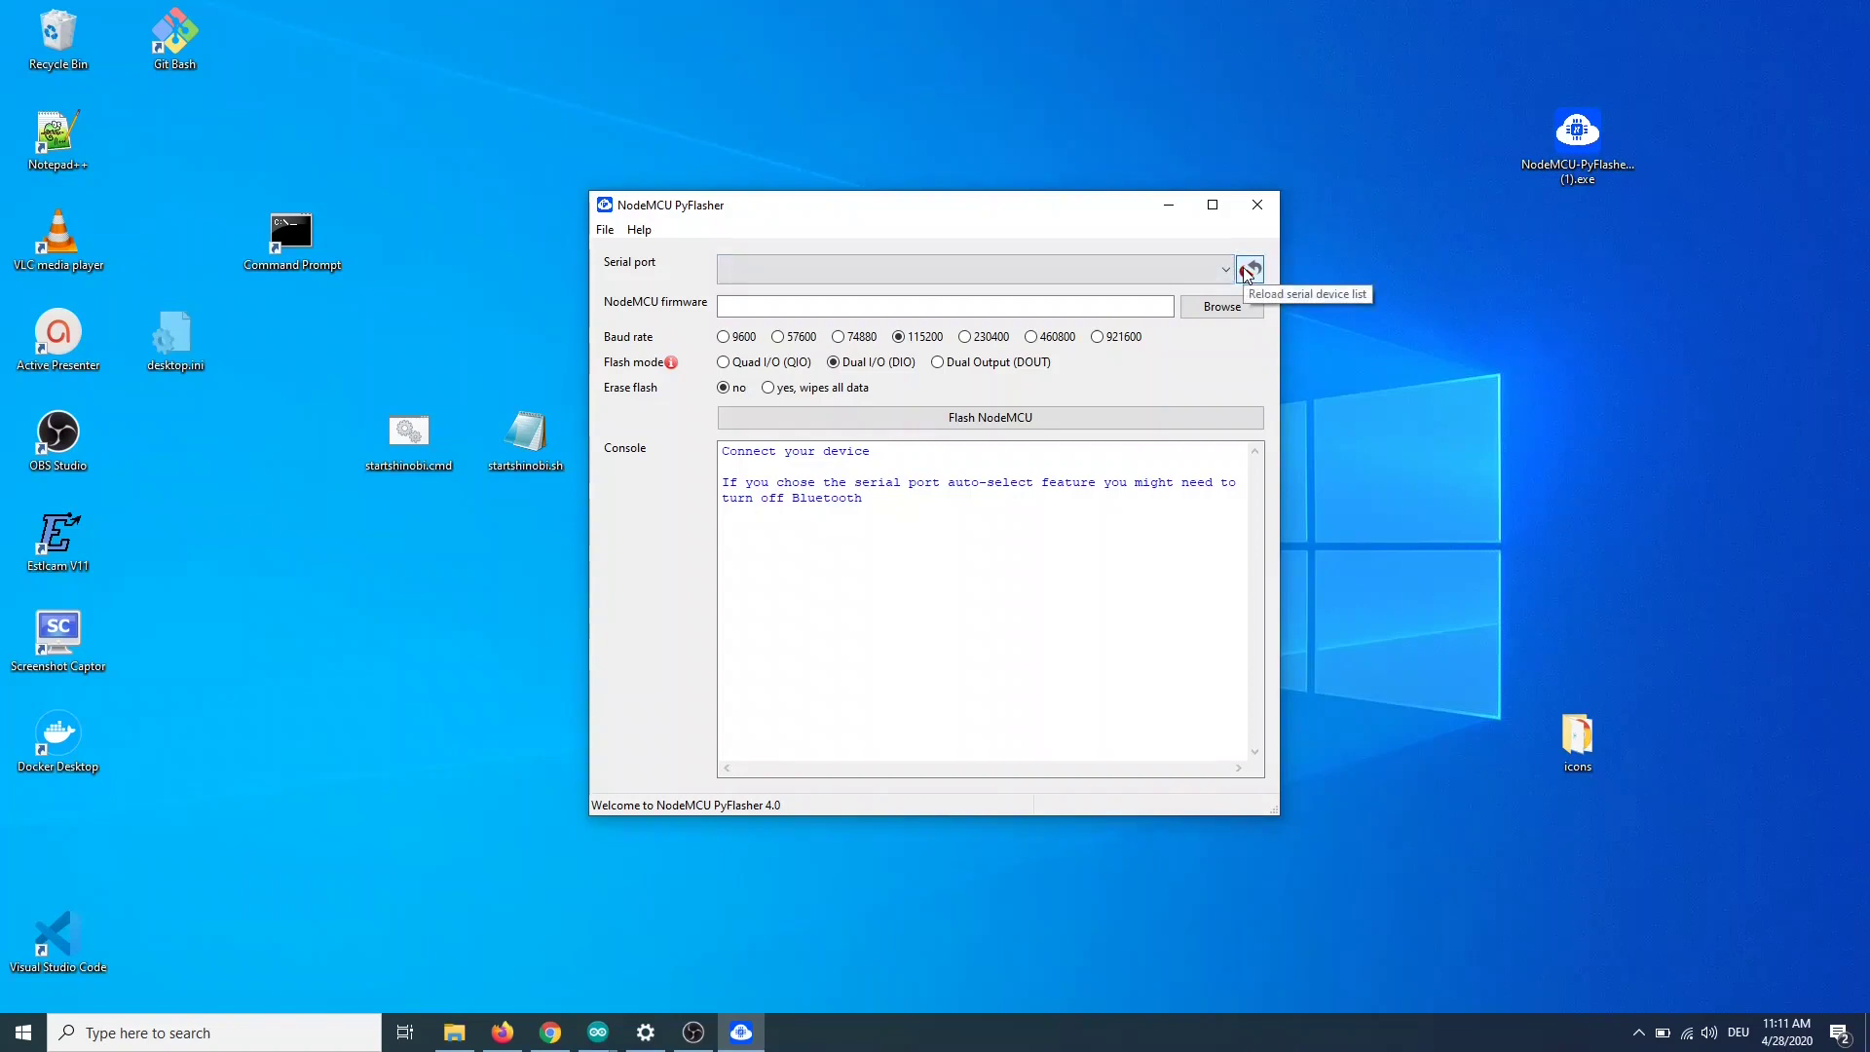
pyautogui.click(1227, 269)
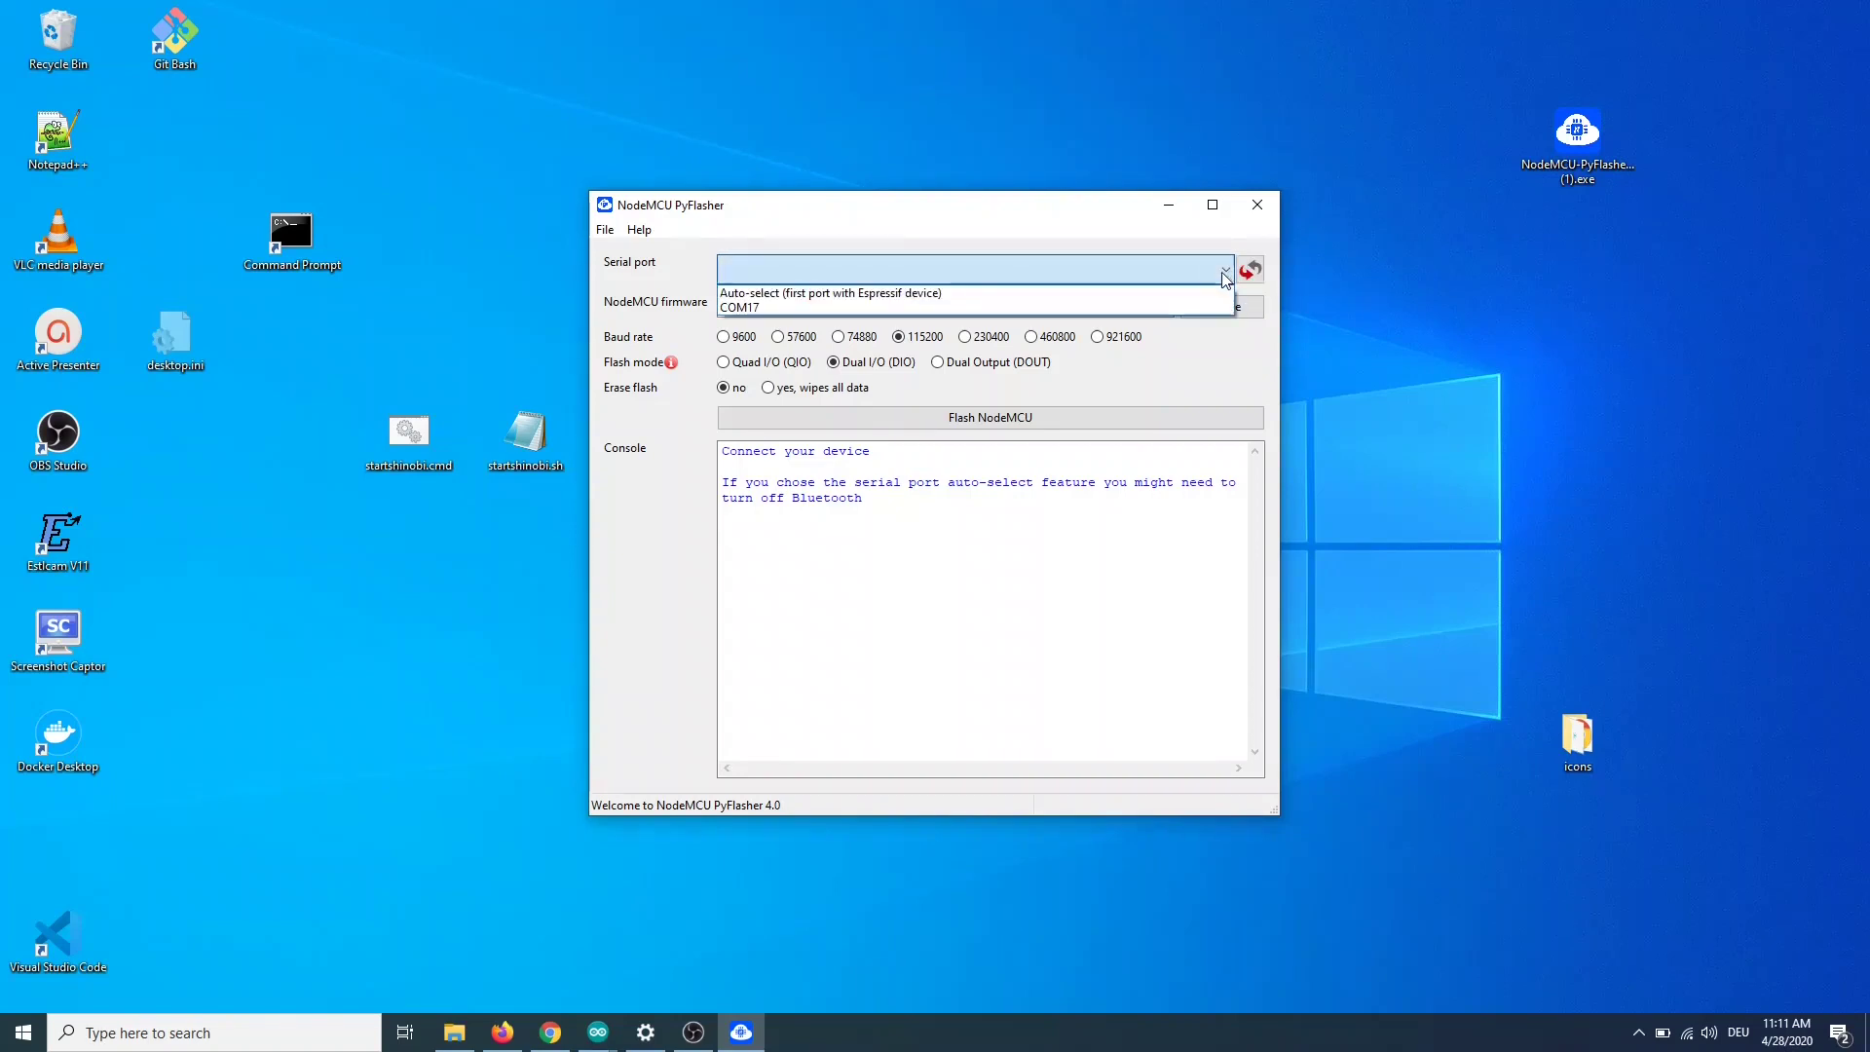
pyautogui.click(1101, 310)
pyautogui.click(1141, 266)
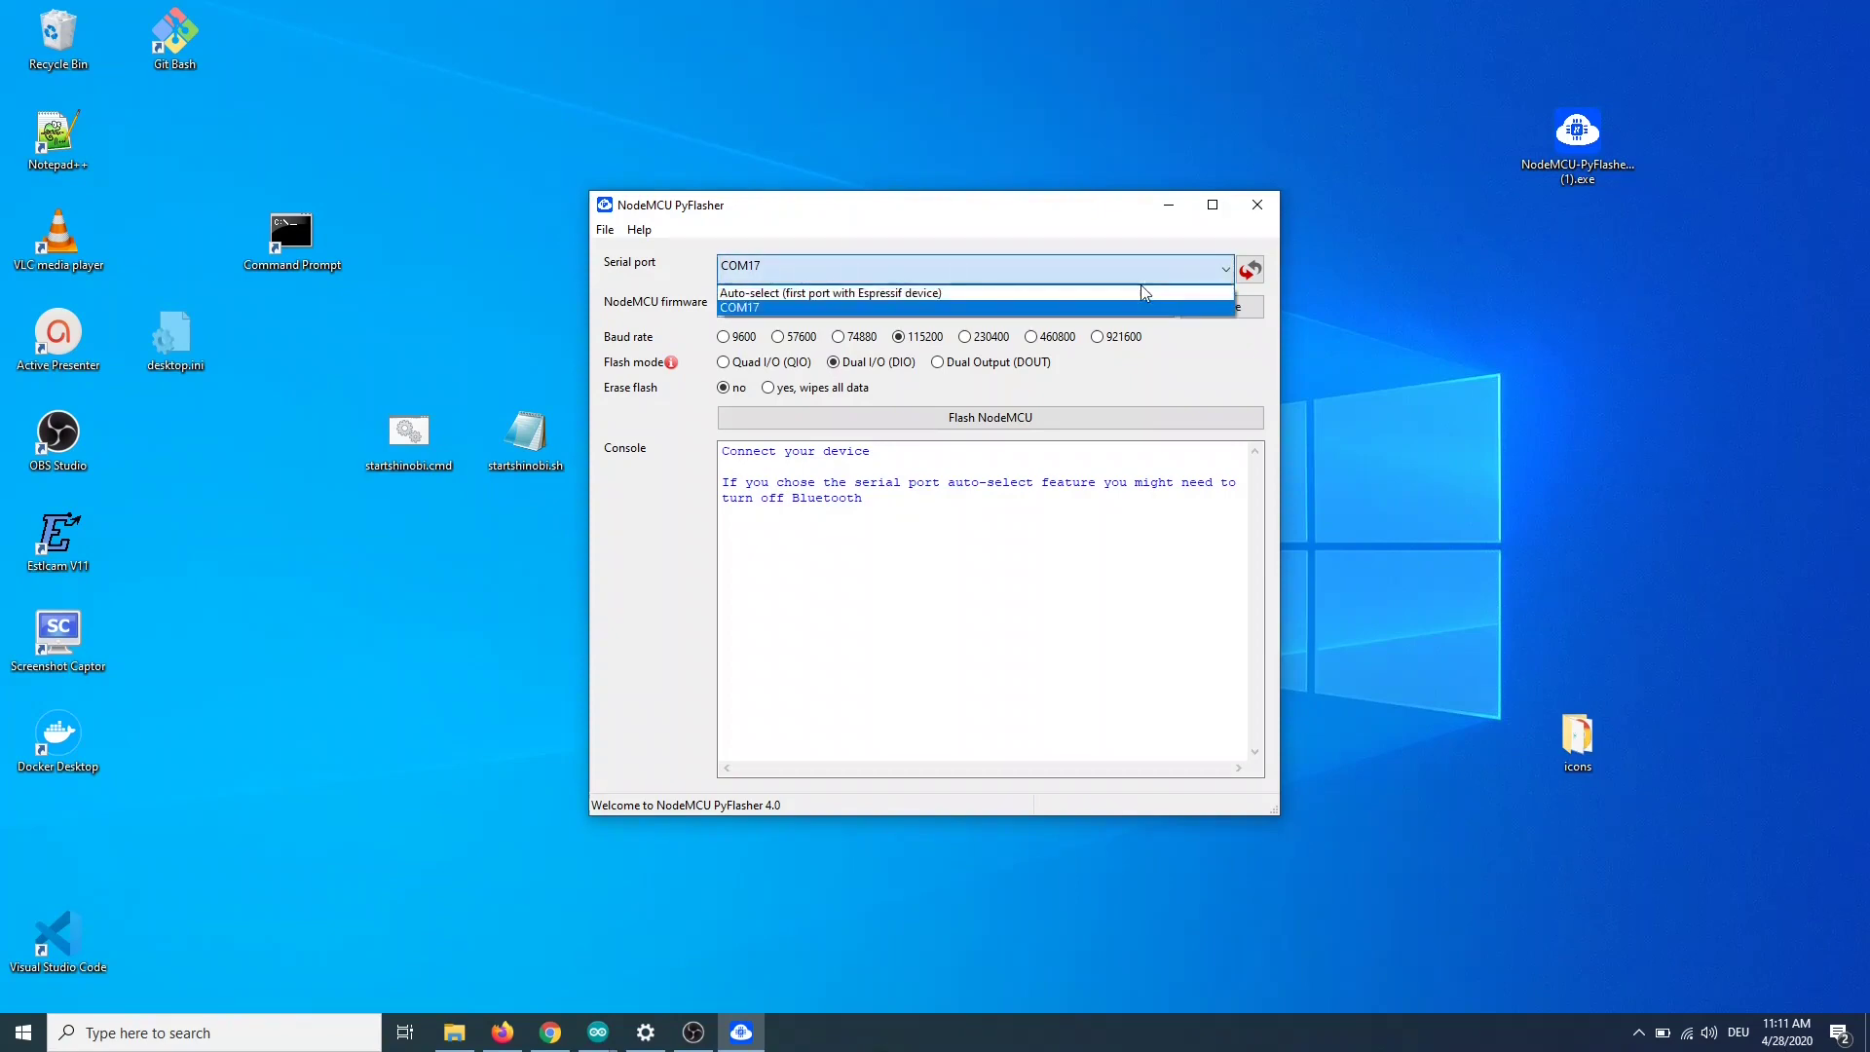
pyautogui.click(1072, 294)
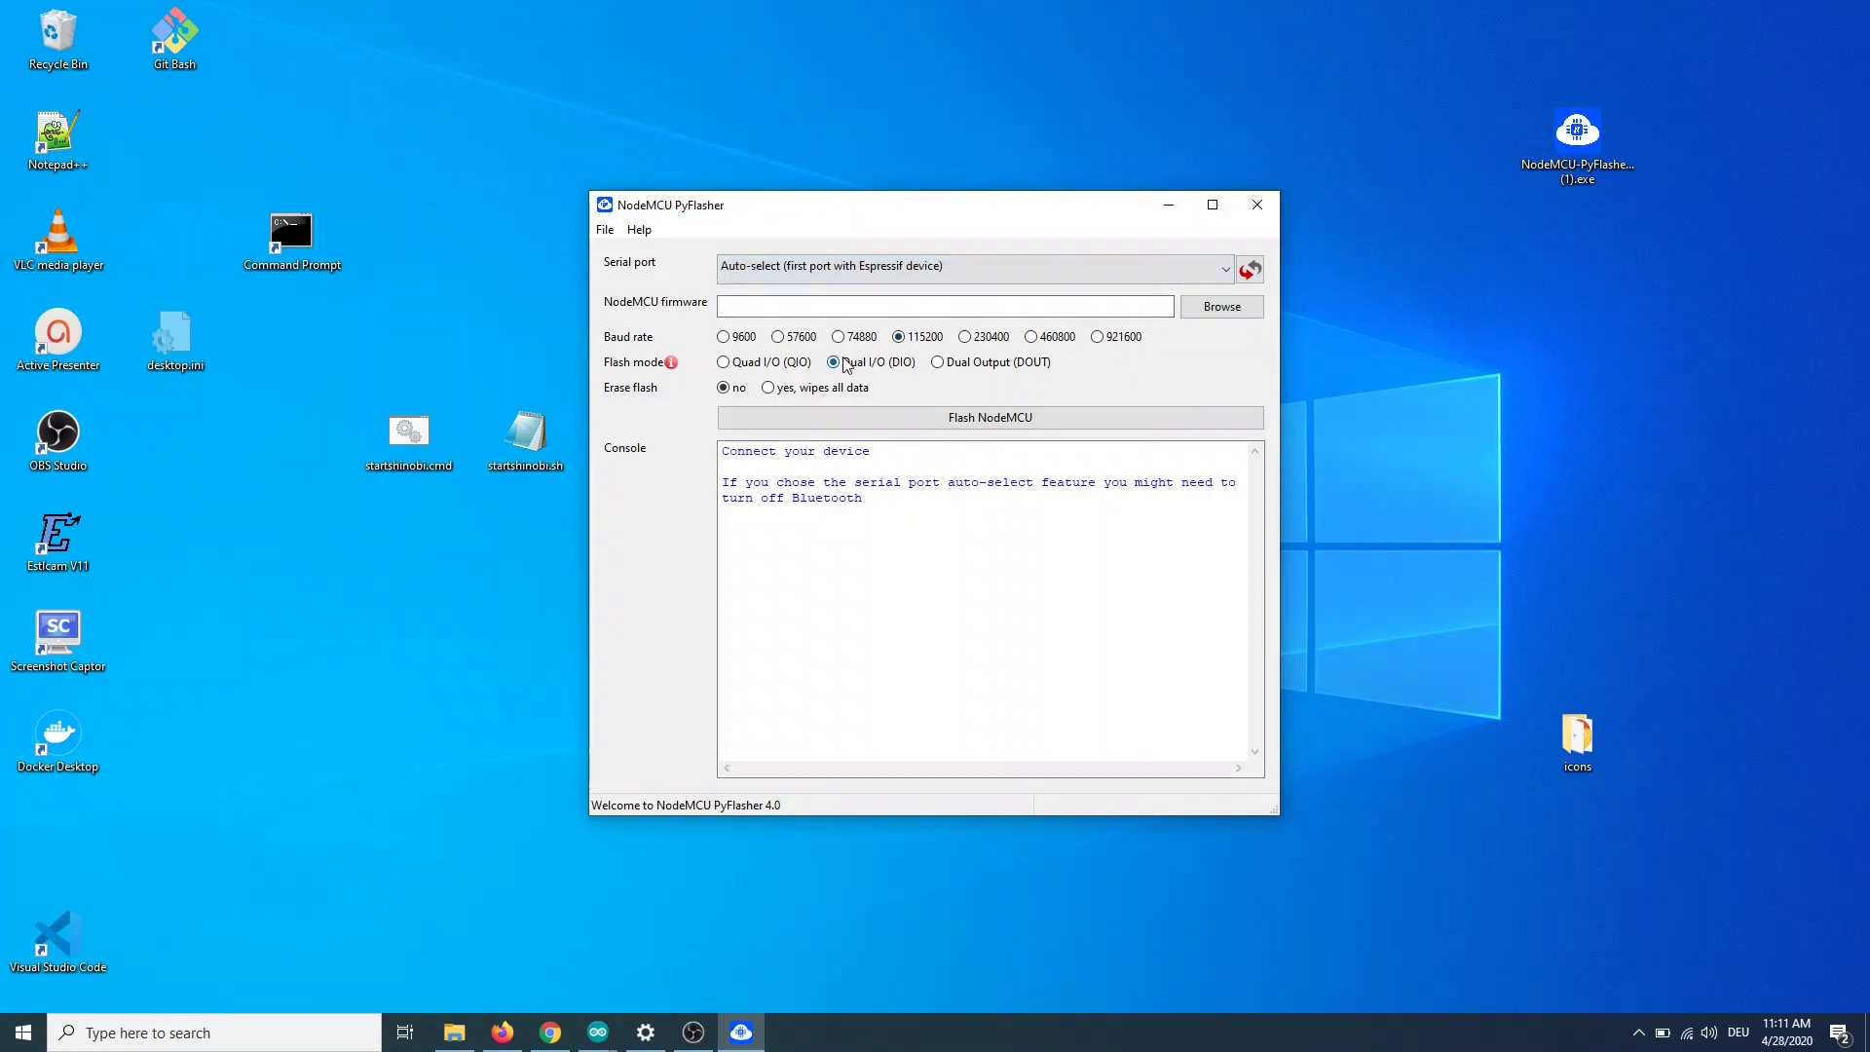
# - Flash tasmota.bin from Downloads with Erase flash set to wipe all data
pyautogui.click(1221, 308)
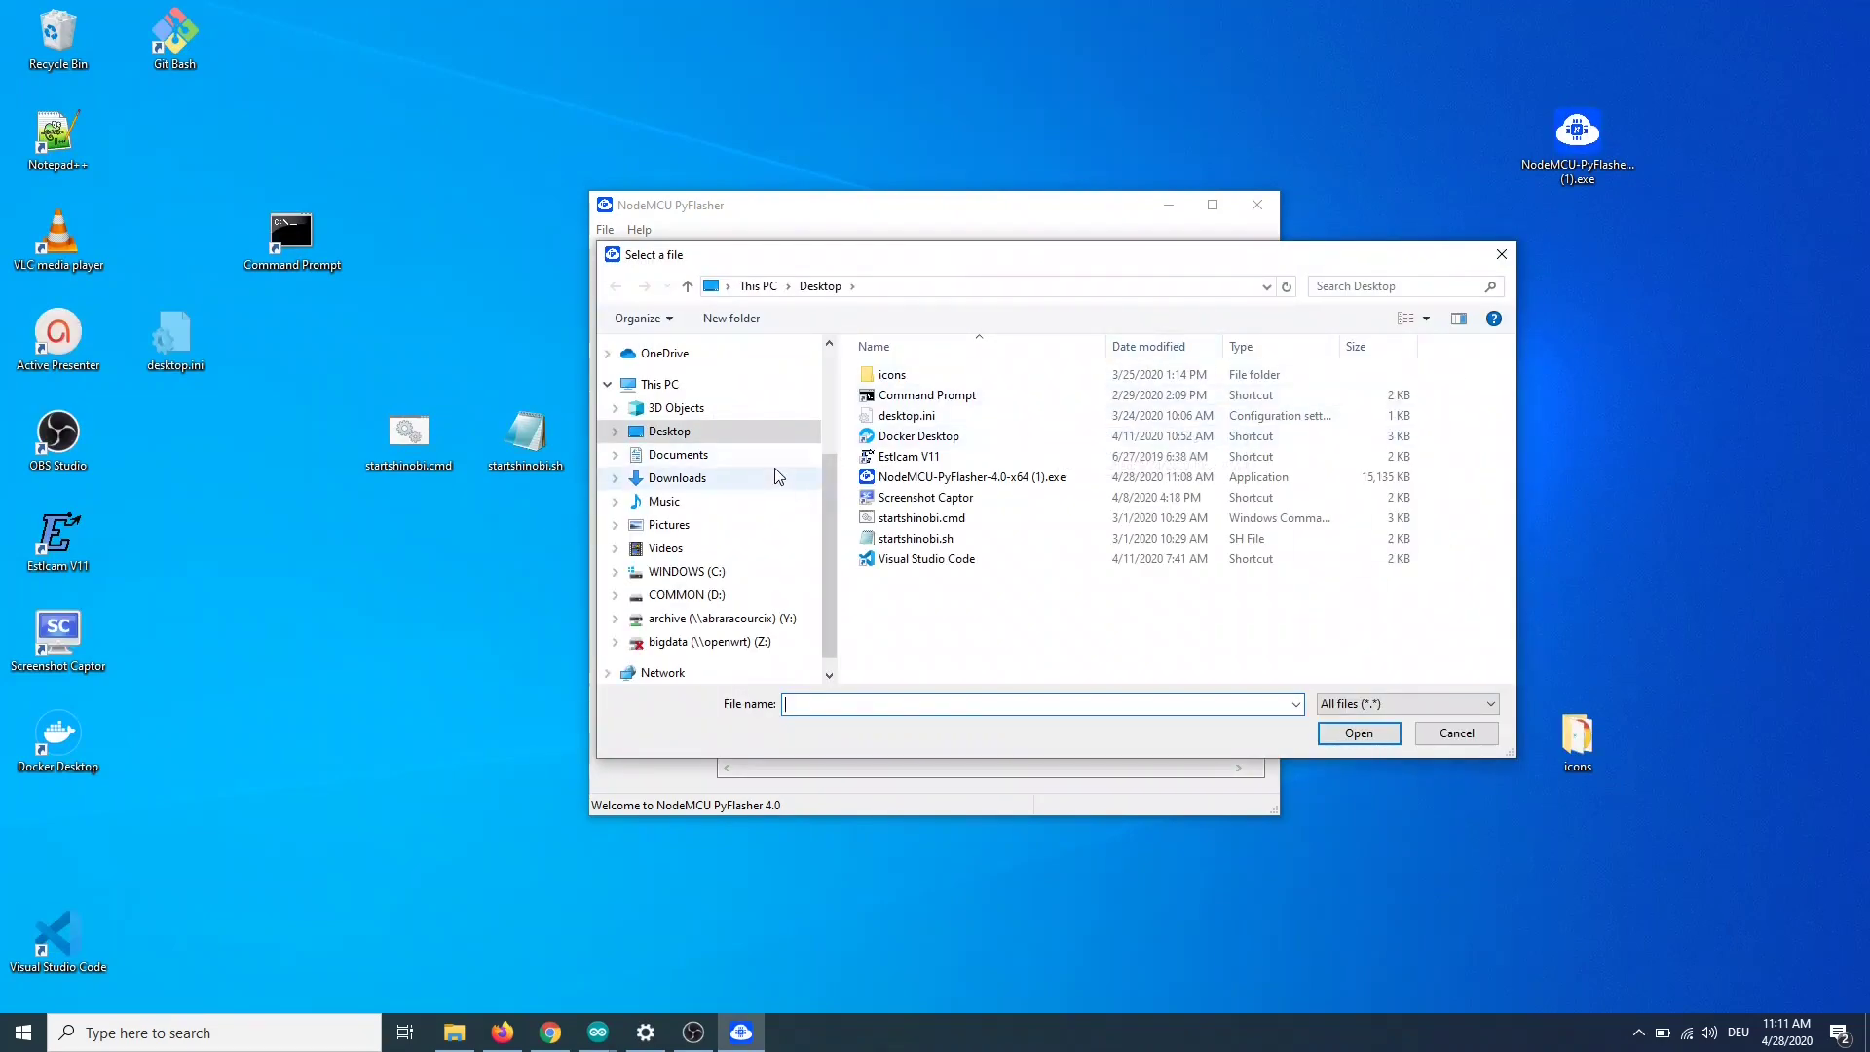
pyautogui.click(676, 478)
pyautogui.doubleClick(909, 402)
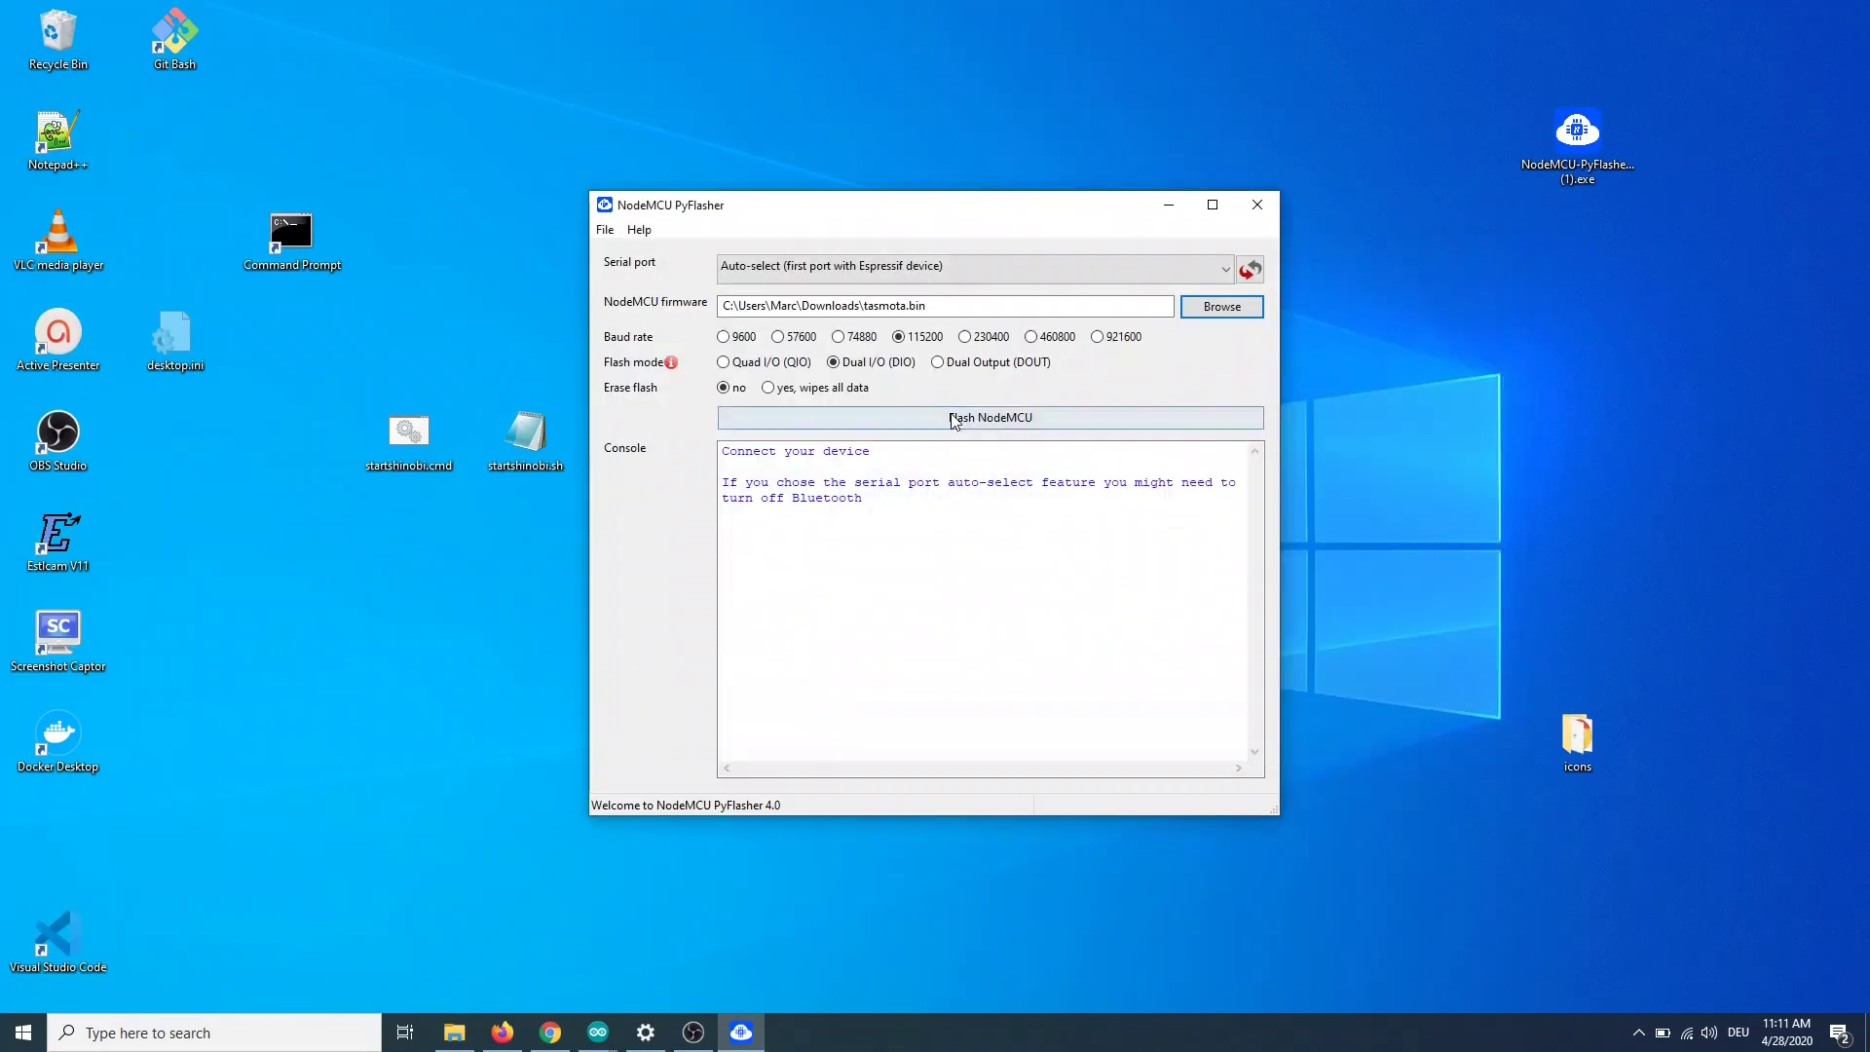
pyautogui.click(770, 388)
pyautogui.click(906, 419)
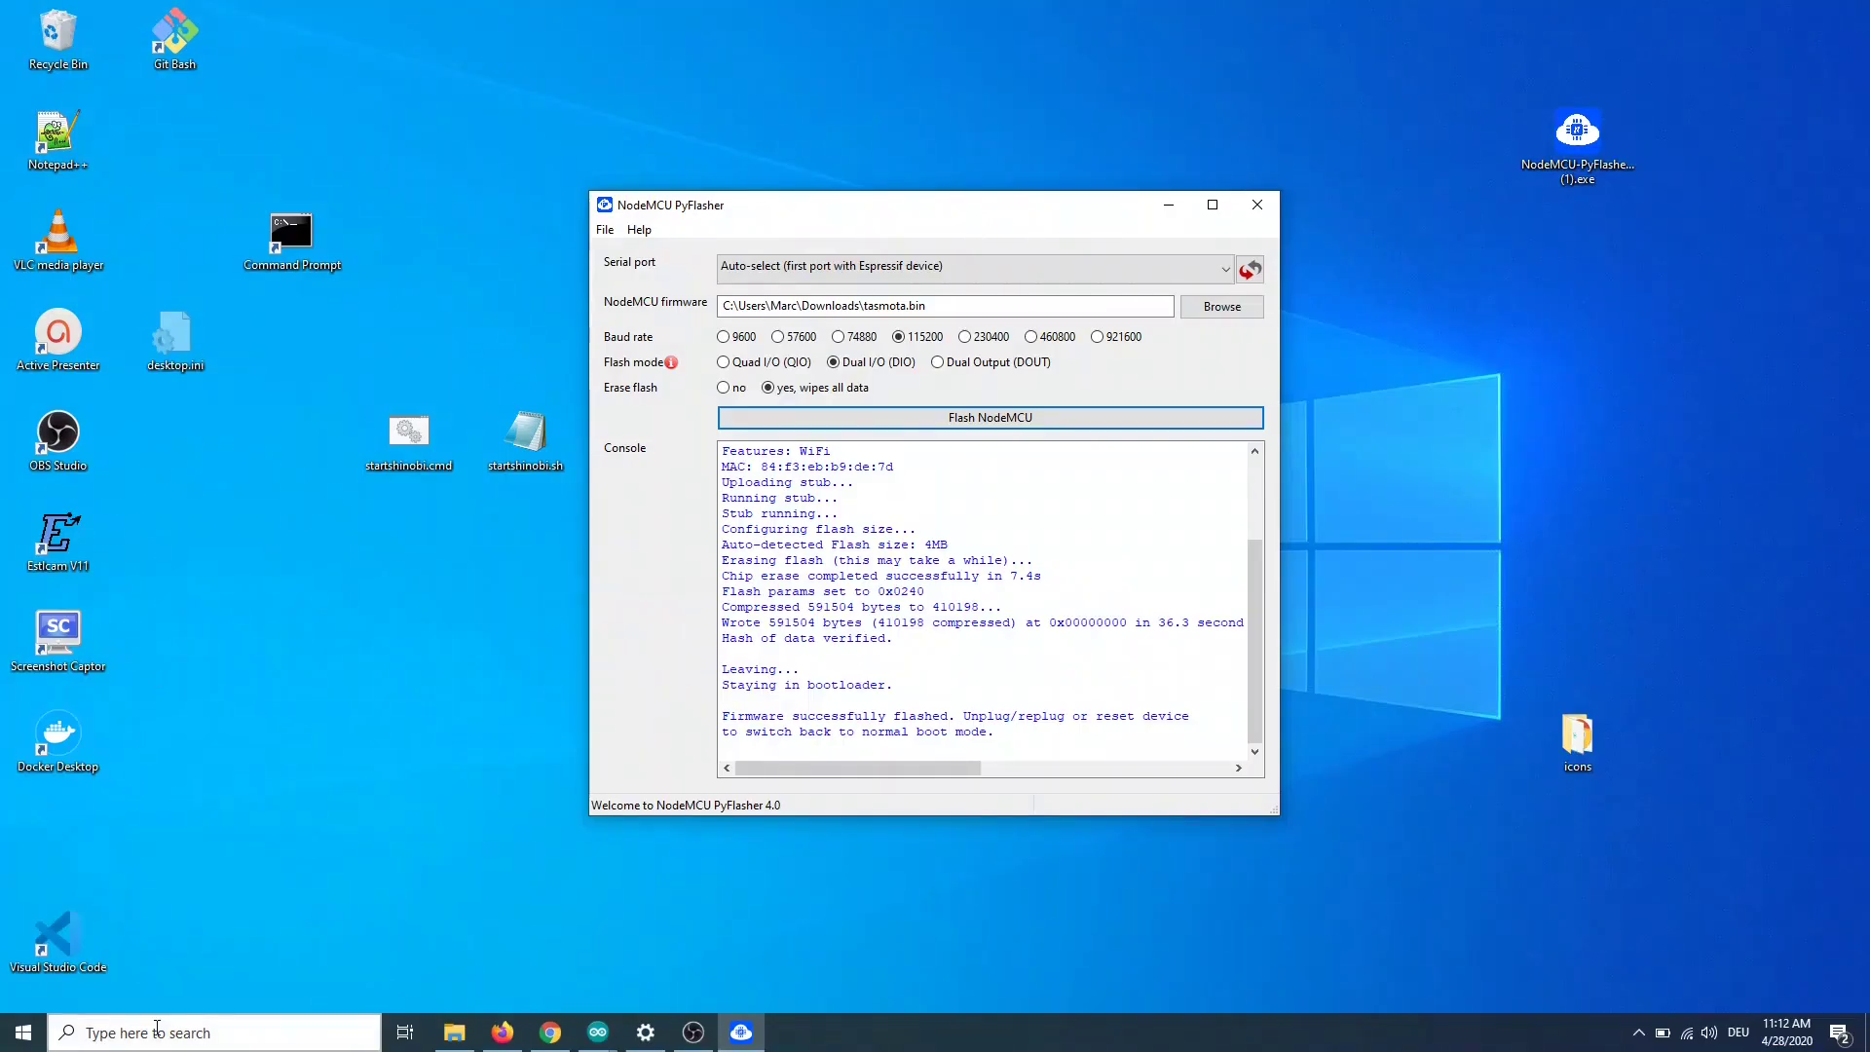
pyautogui.write('arduino')
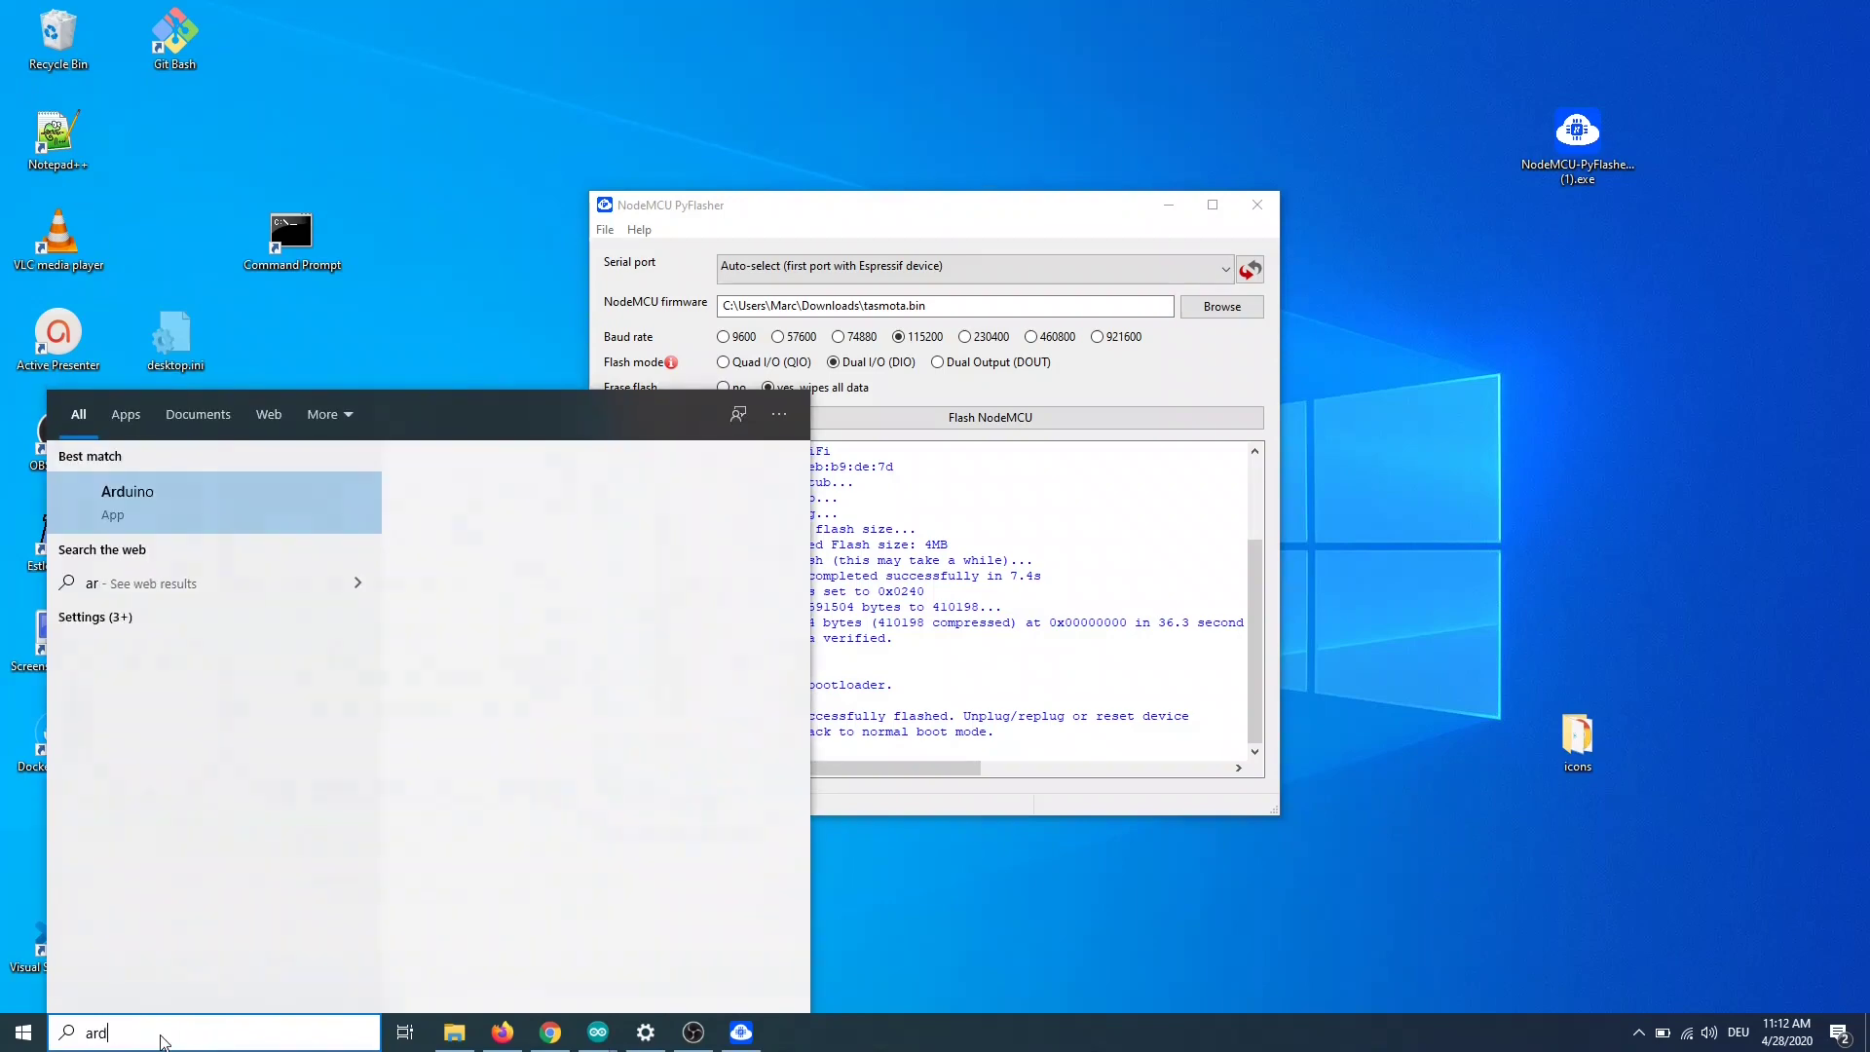
# - Launch Arduino IDE, select COM17 as the port and bring up its Serial Monitor
pyautogui.press('Return')
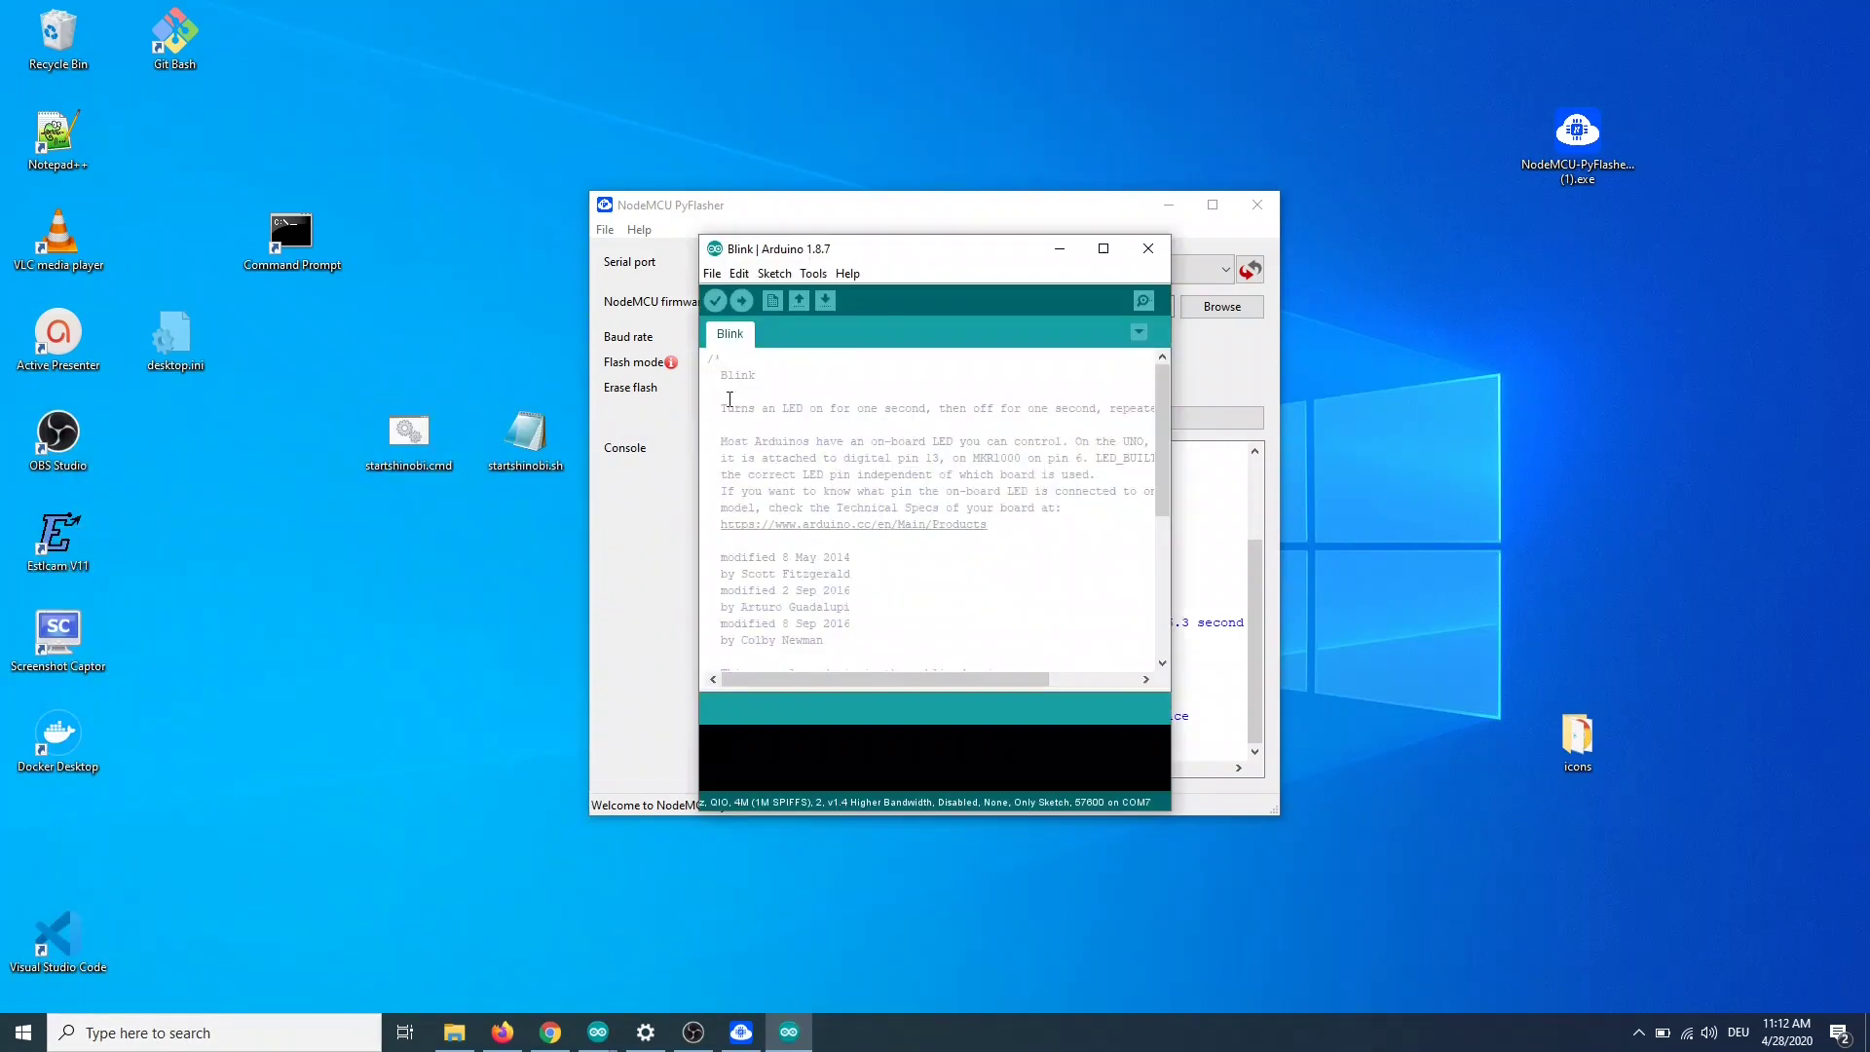
pyautogui.click(814, 274)
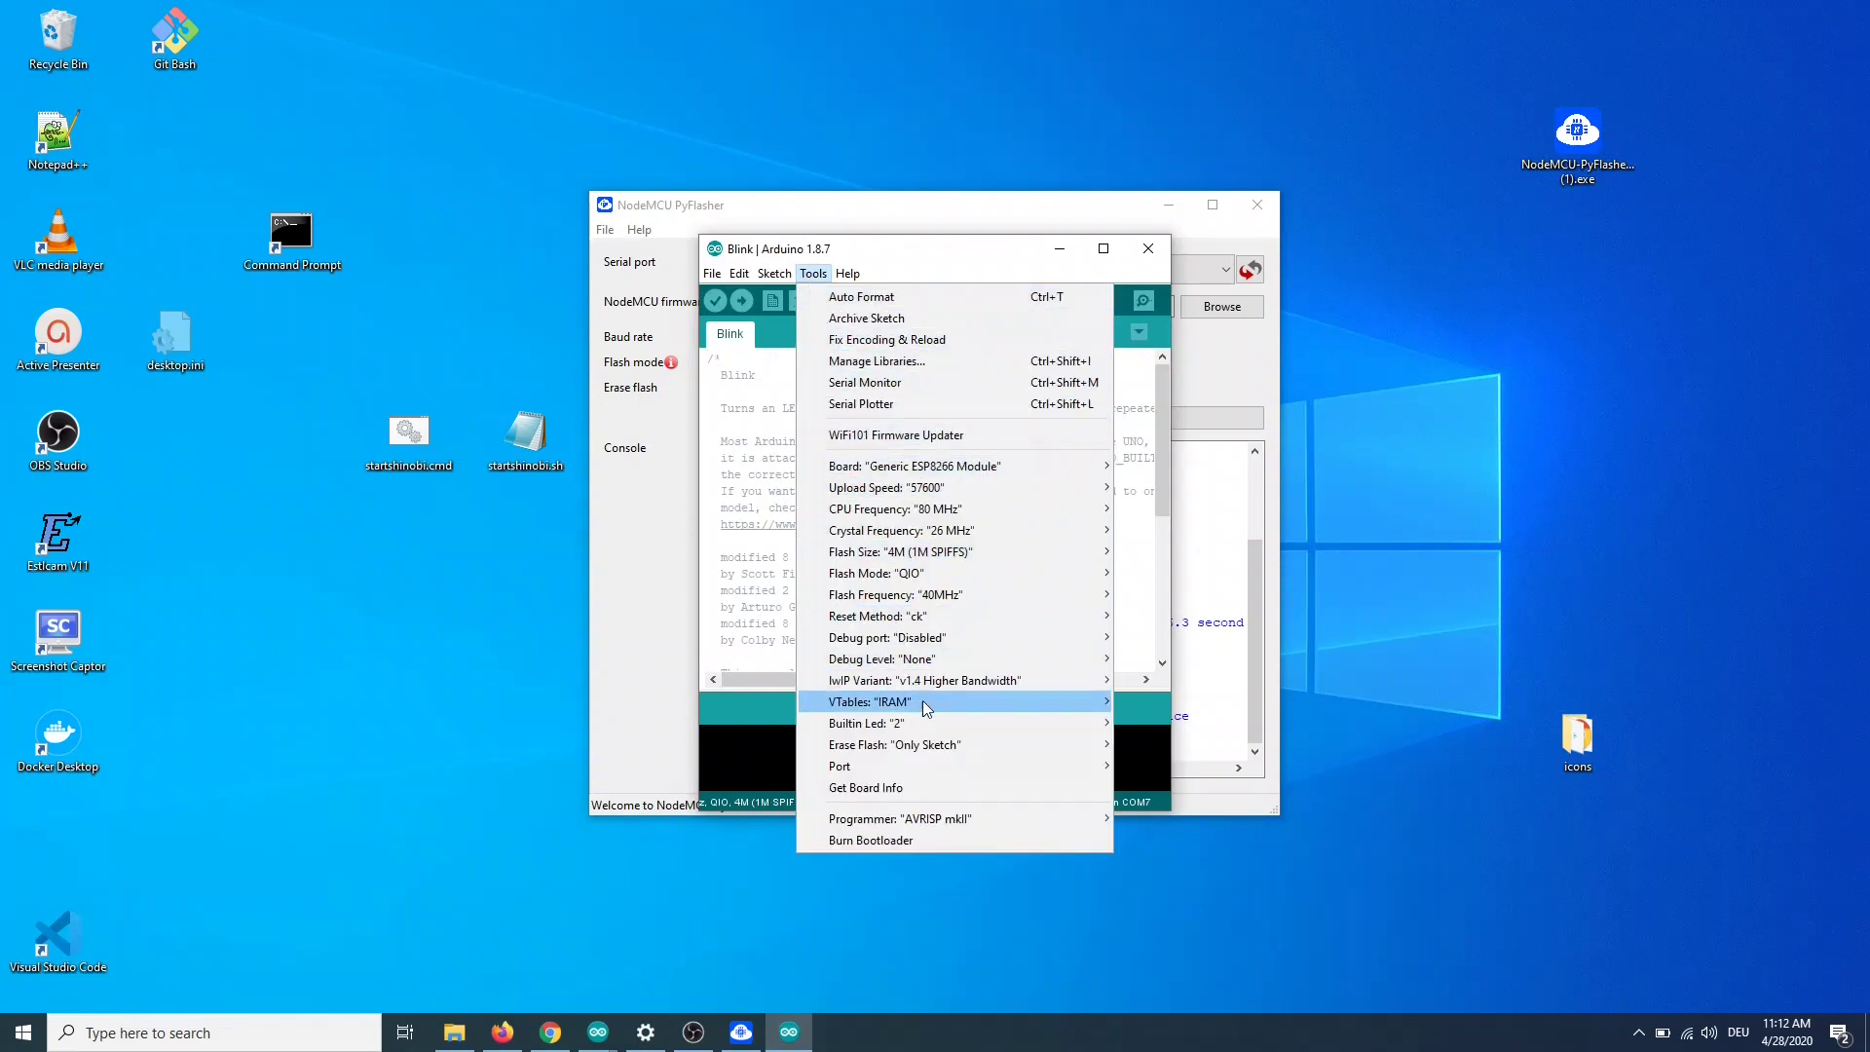
pyautogui.moveTo(906, 765)
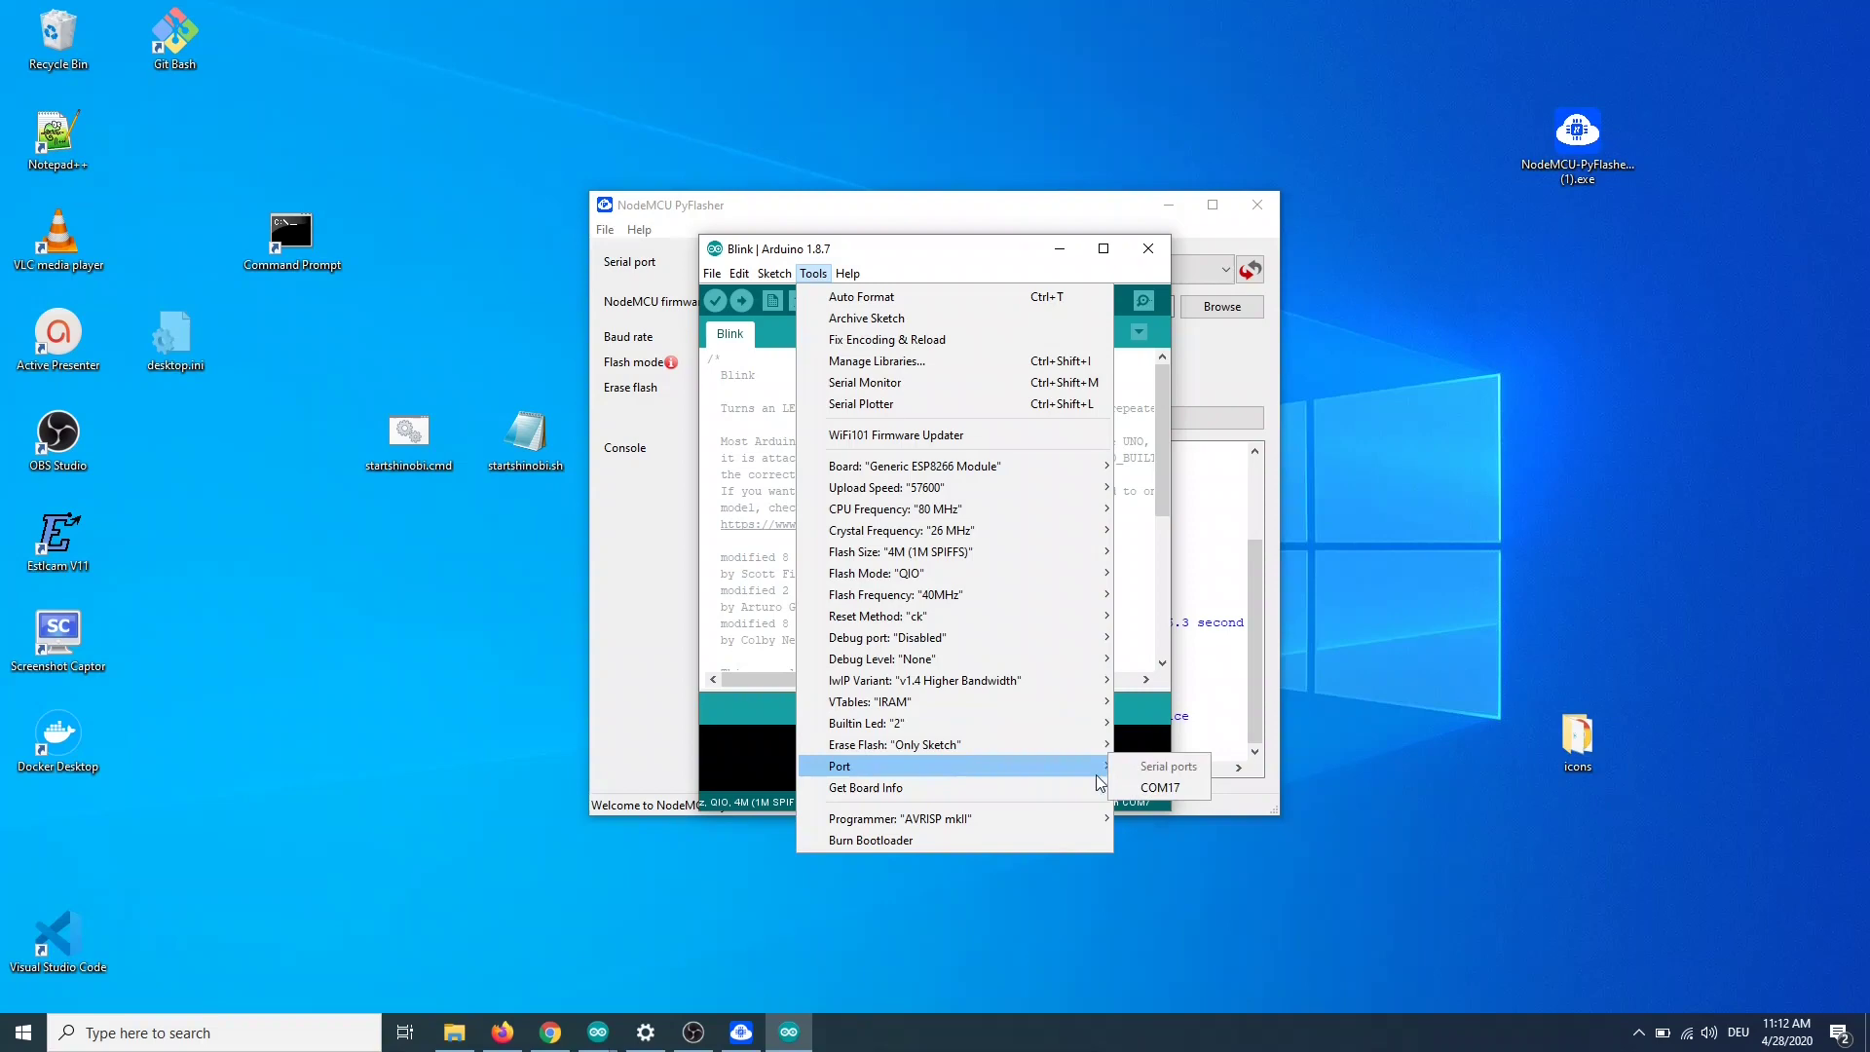
pyautogui.click(1144, 790)
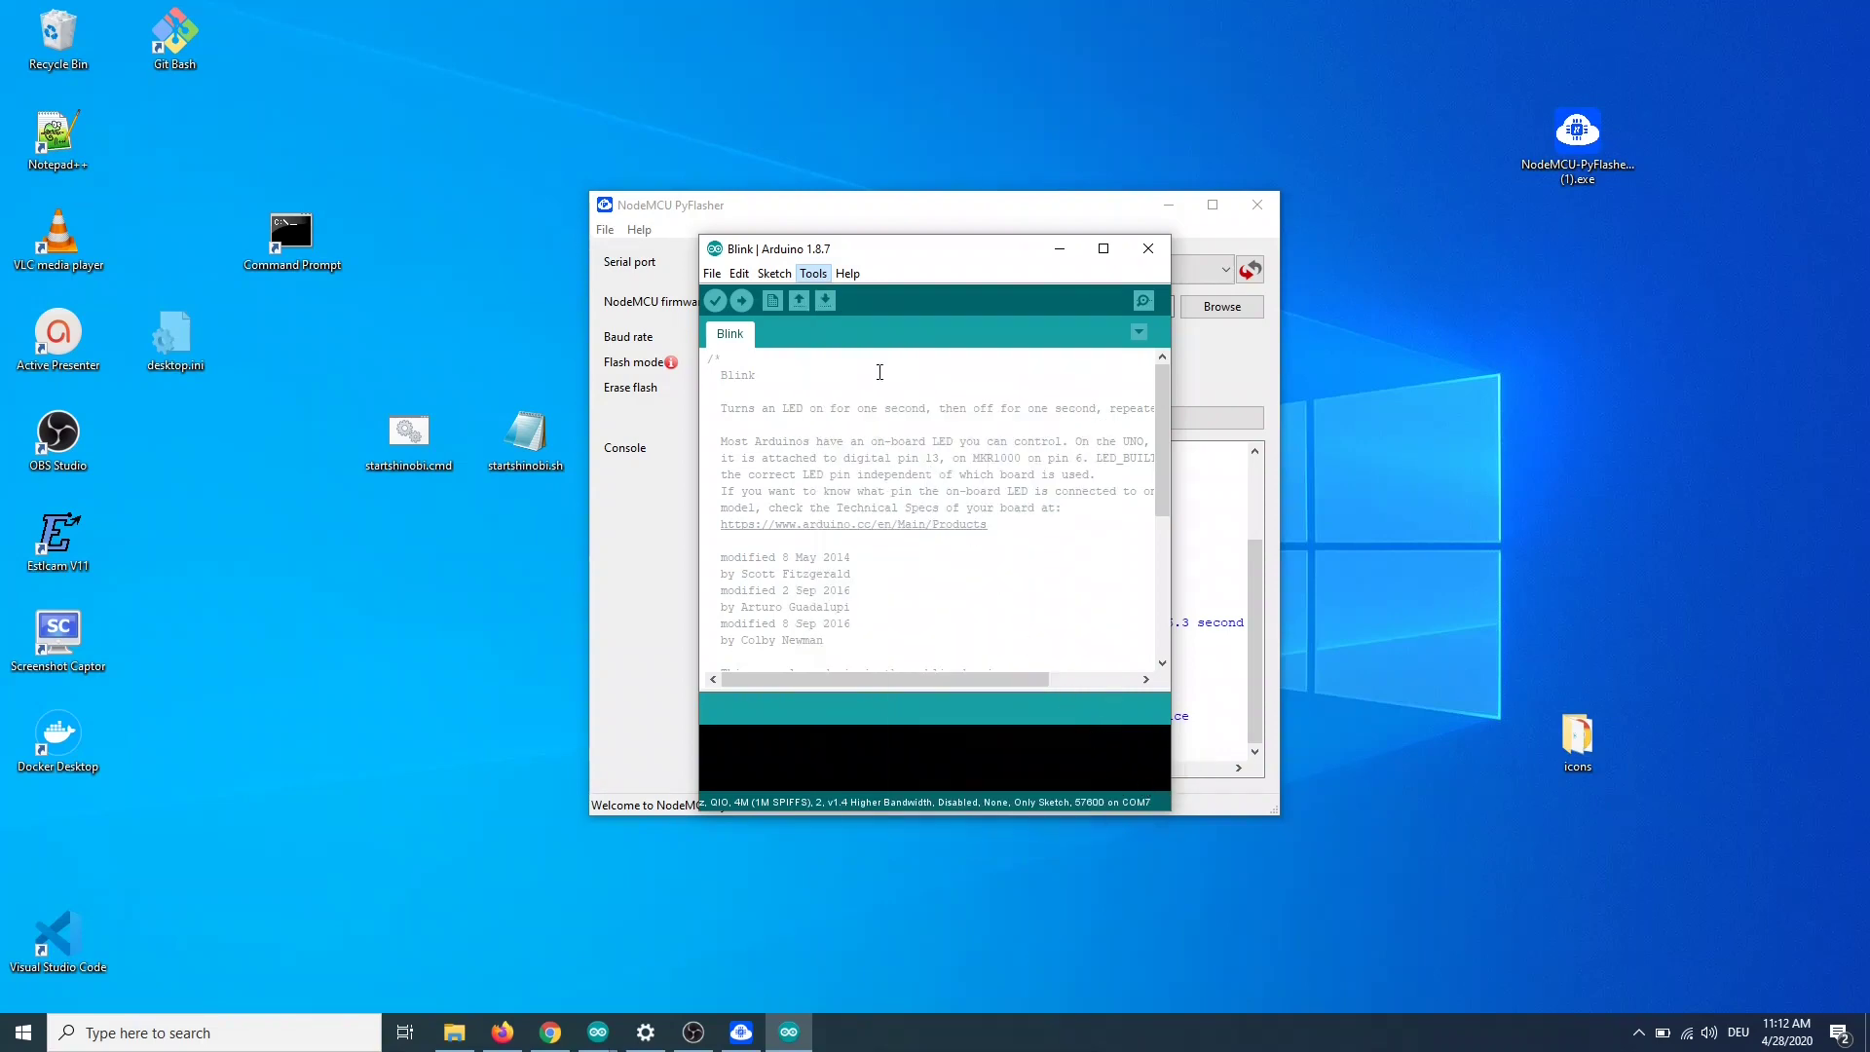
pyautogui.click(812, 273)
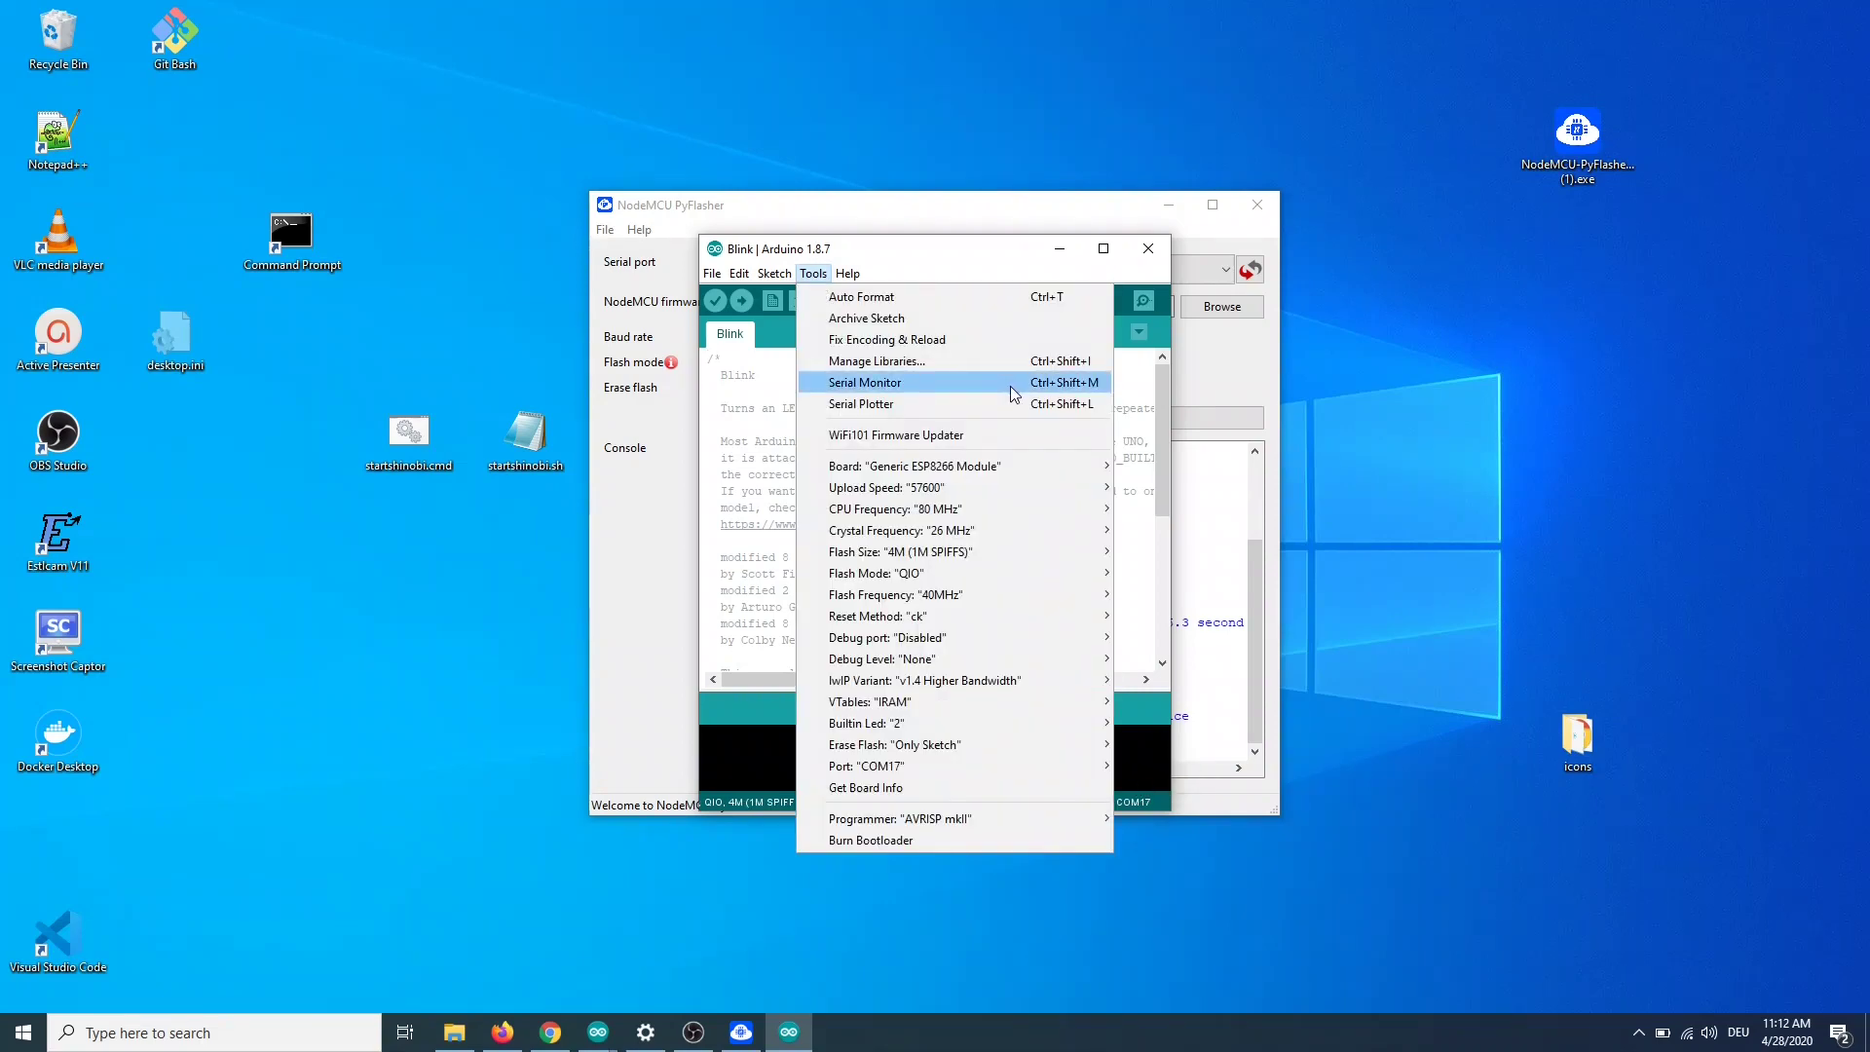
pyautogui.click(1009, 385)
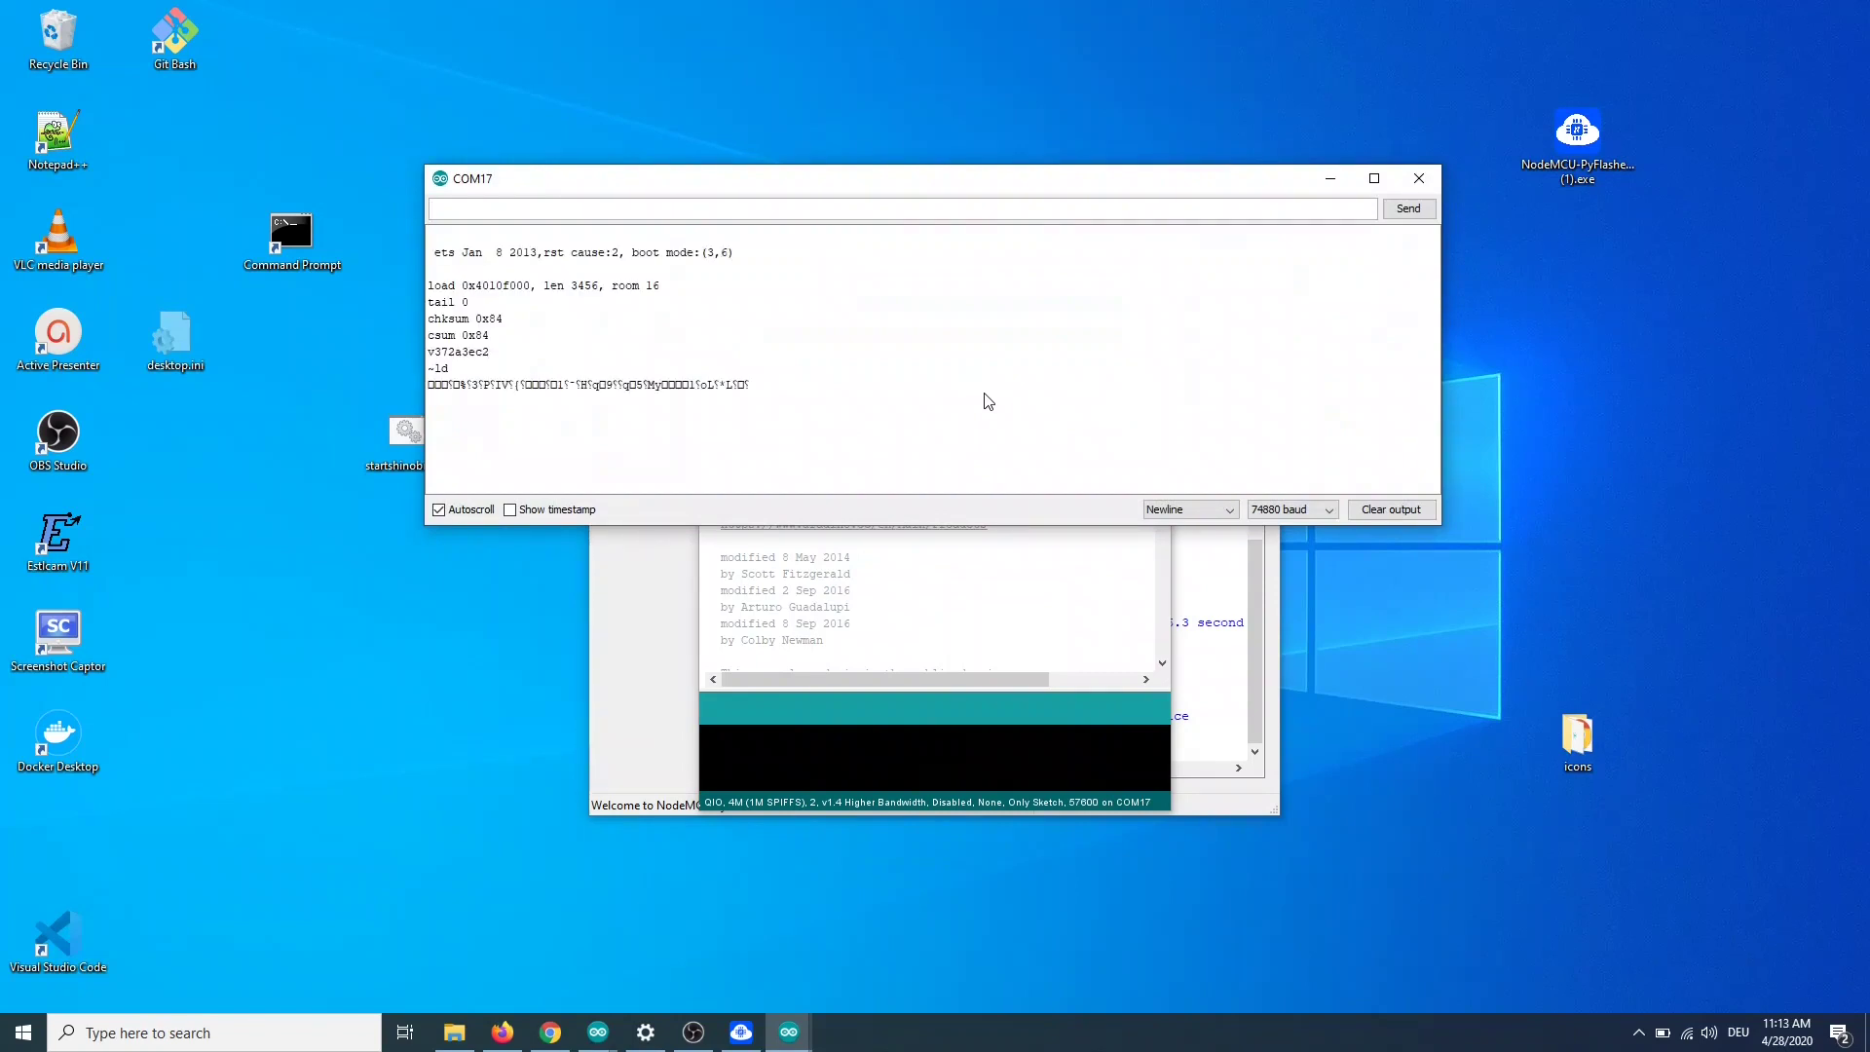
# - Set the monitor to 115200 baud and highlight Tasmota's web server IP 192.168.4.1
pyautogui.click(1328, 510)
pyautogui.click(1283, 558)
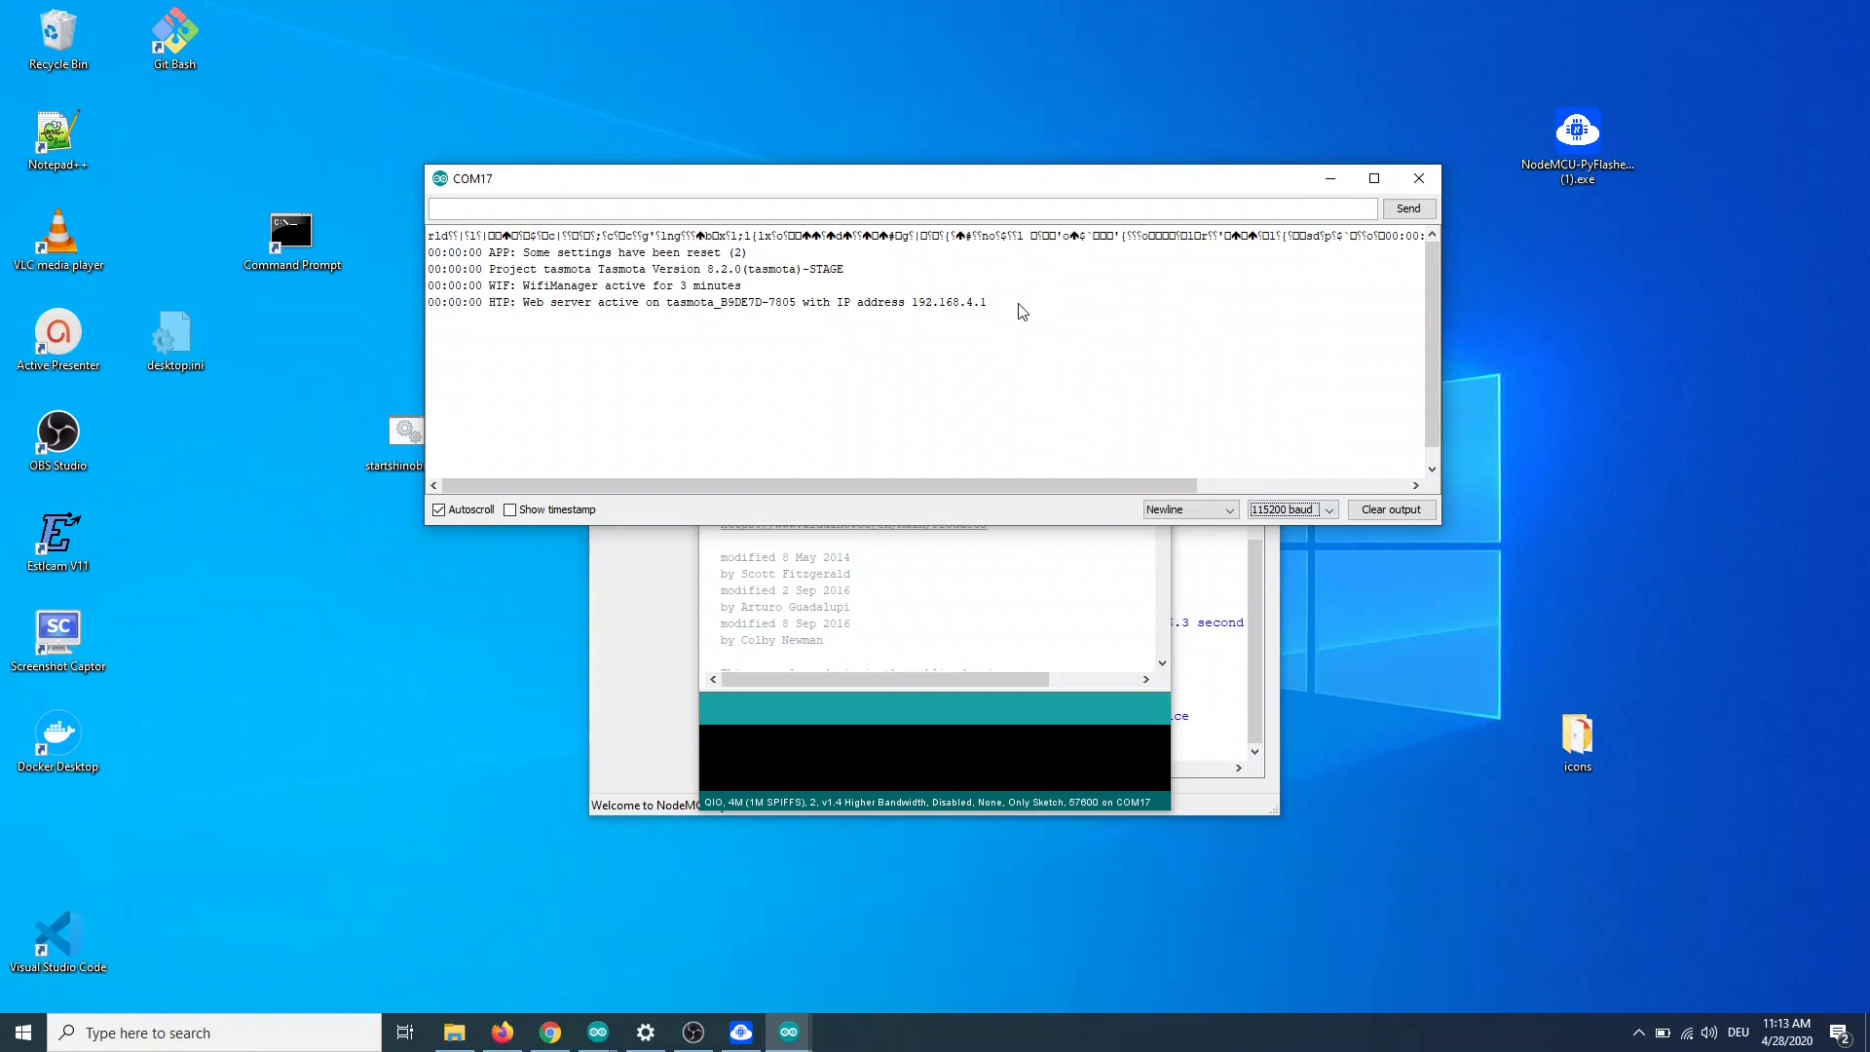
pyautogui.moveTo(987, 303); pyautogui.dragTo(433, 308)
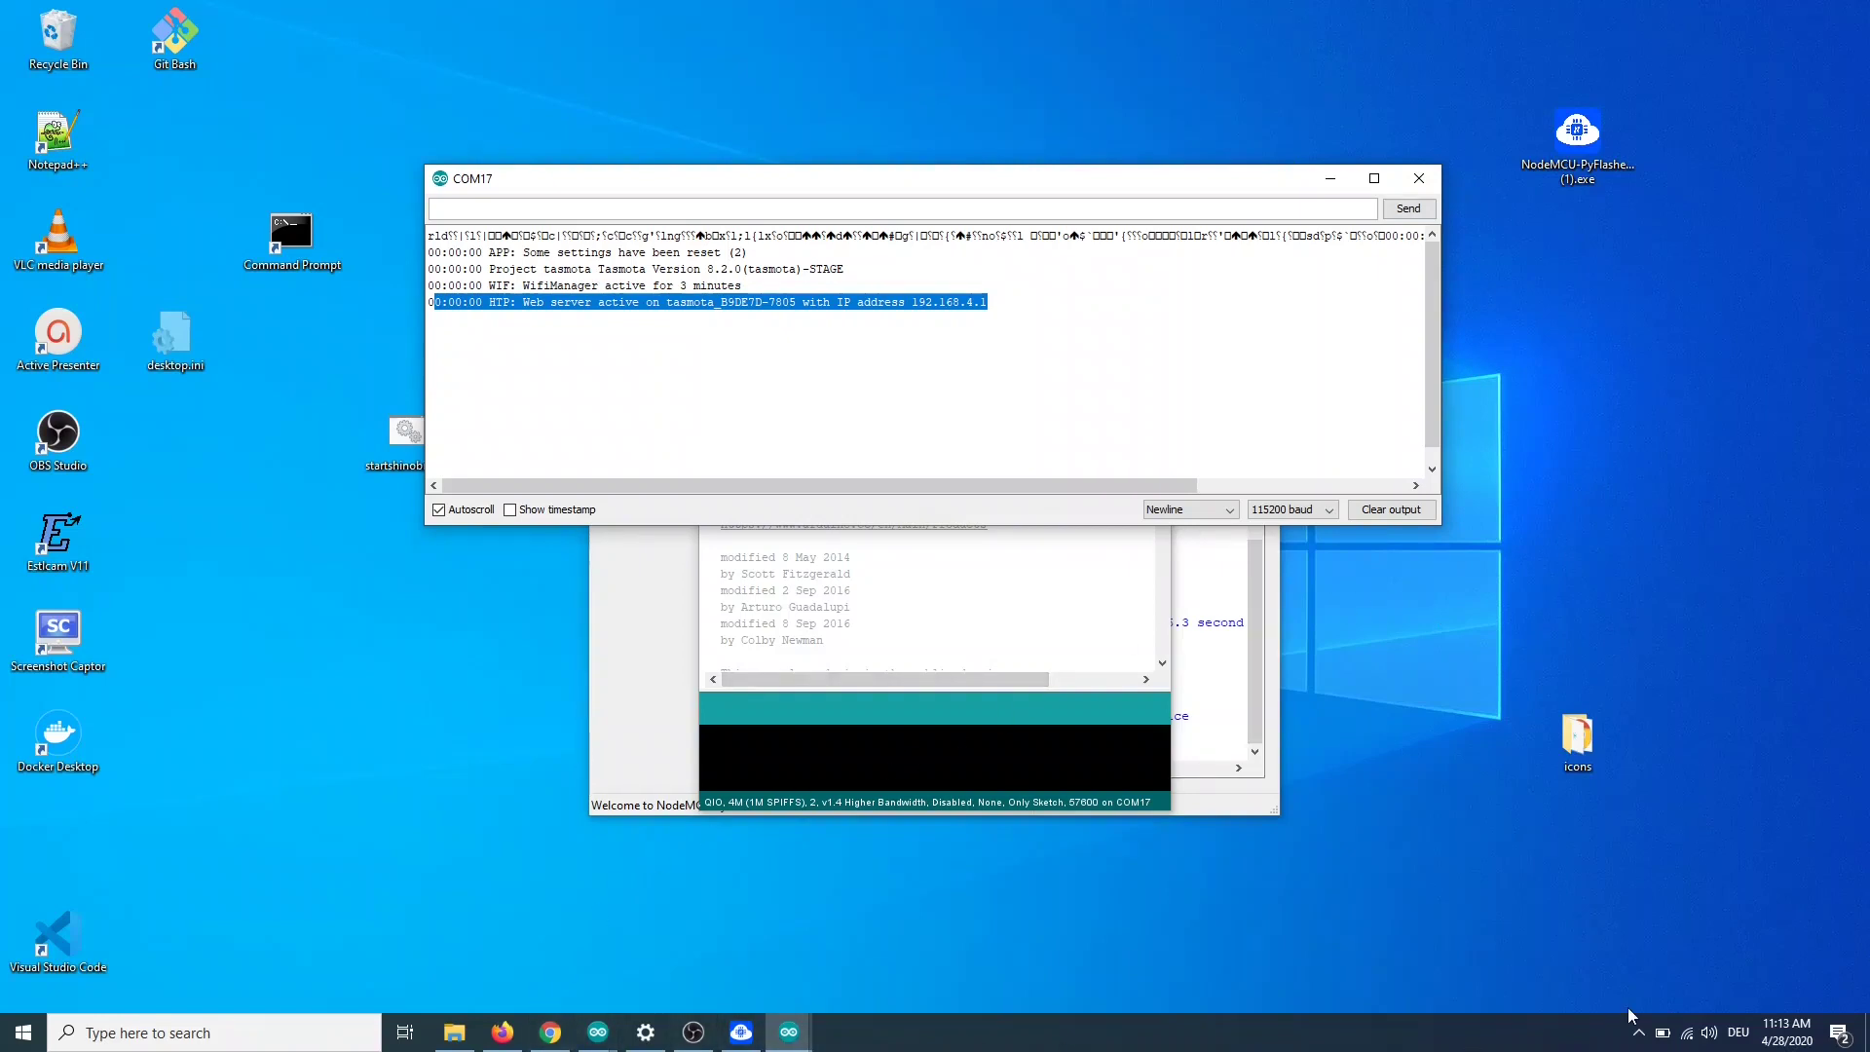
# - Connect Windows to the open tasmota_B9DE7D-7805 WiFi network from the network flyout
pyautogui.click(1684, 1032)
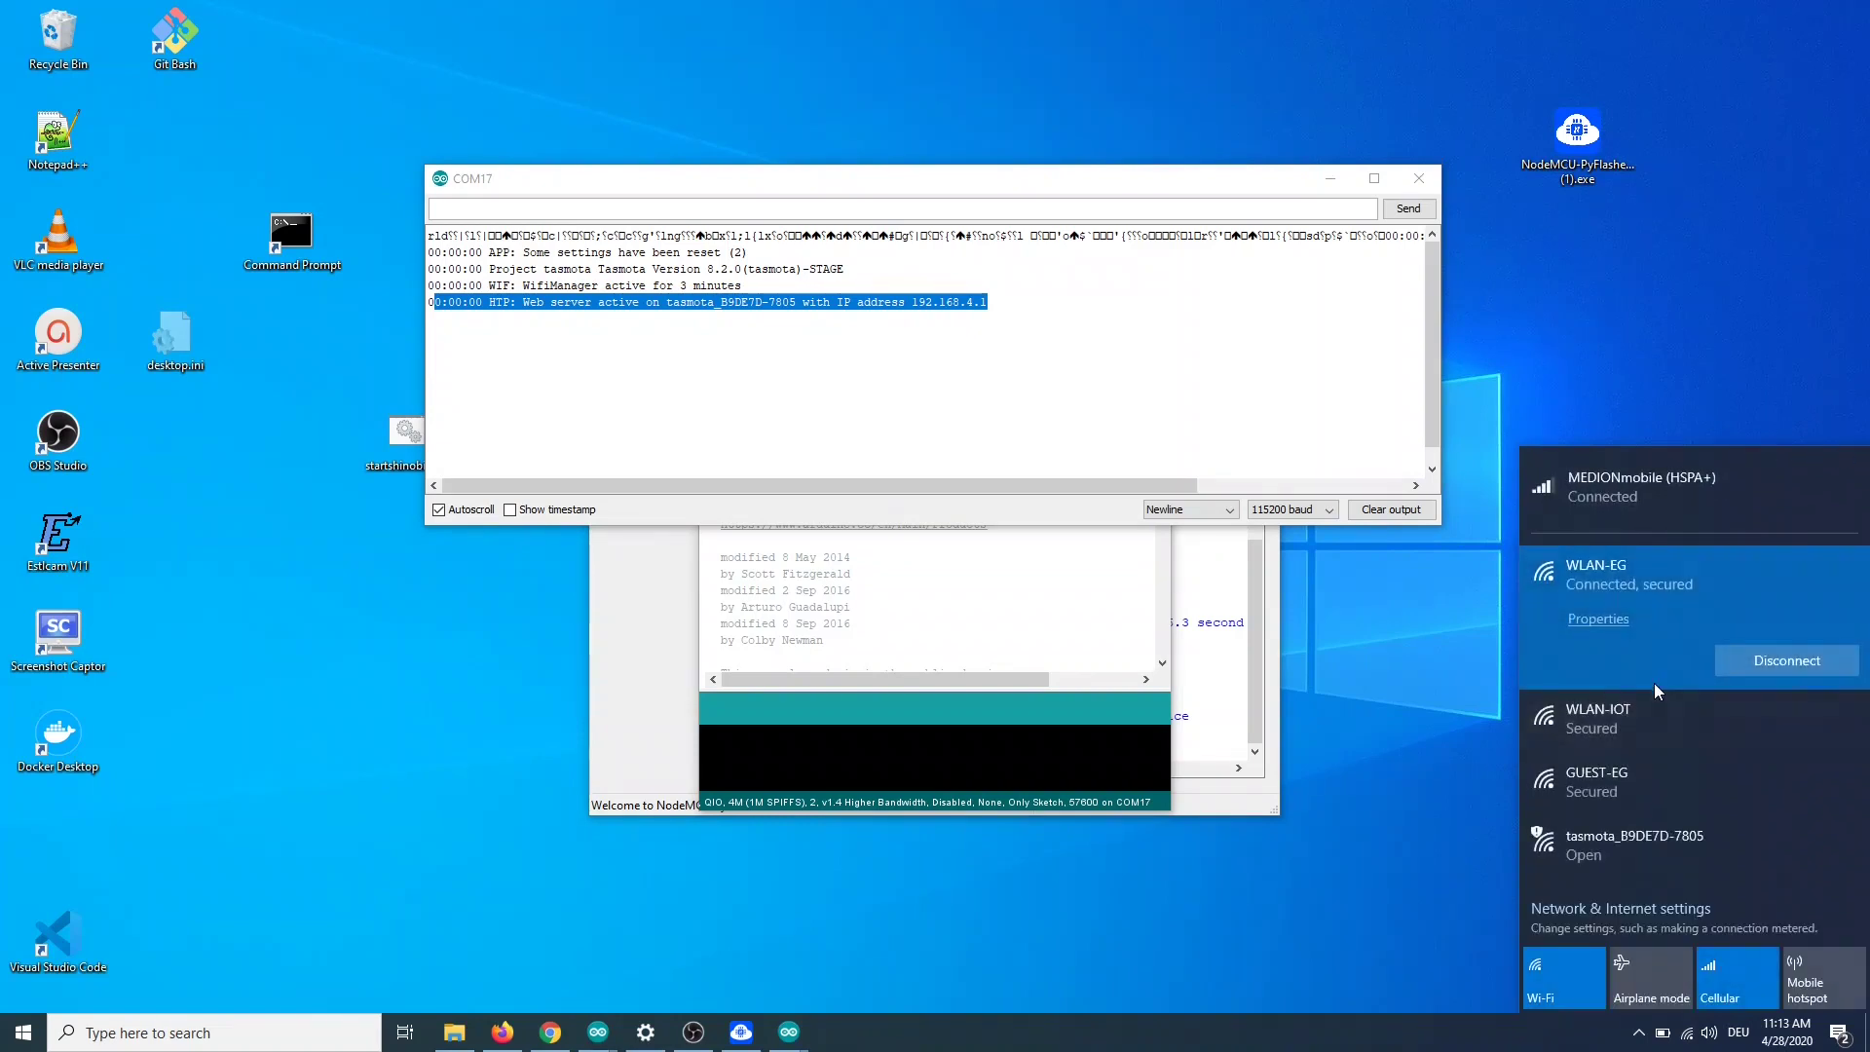
pyautogui.click(1630, 834)
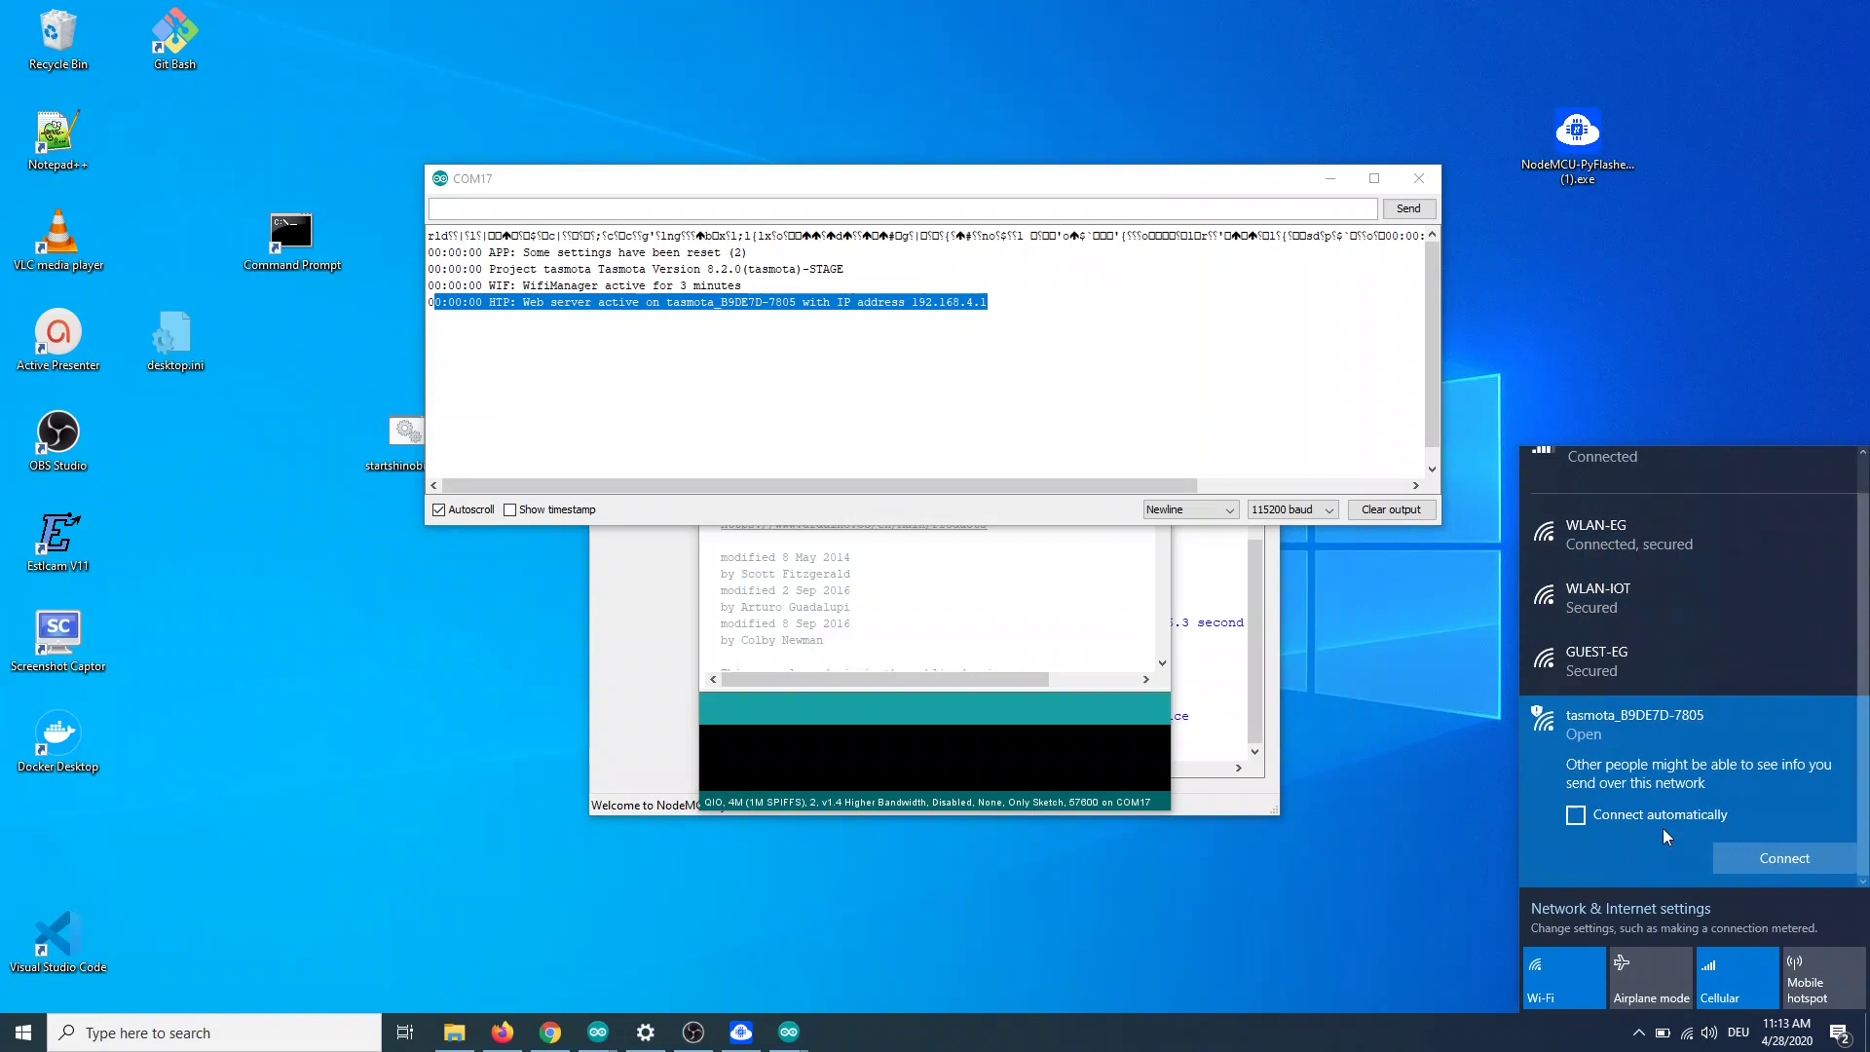
pyautogui.click(1769, 862)
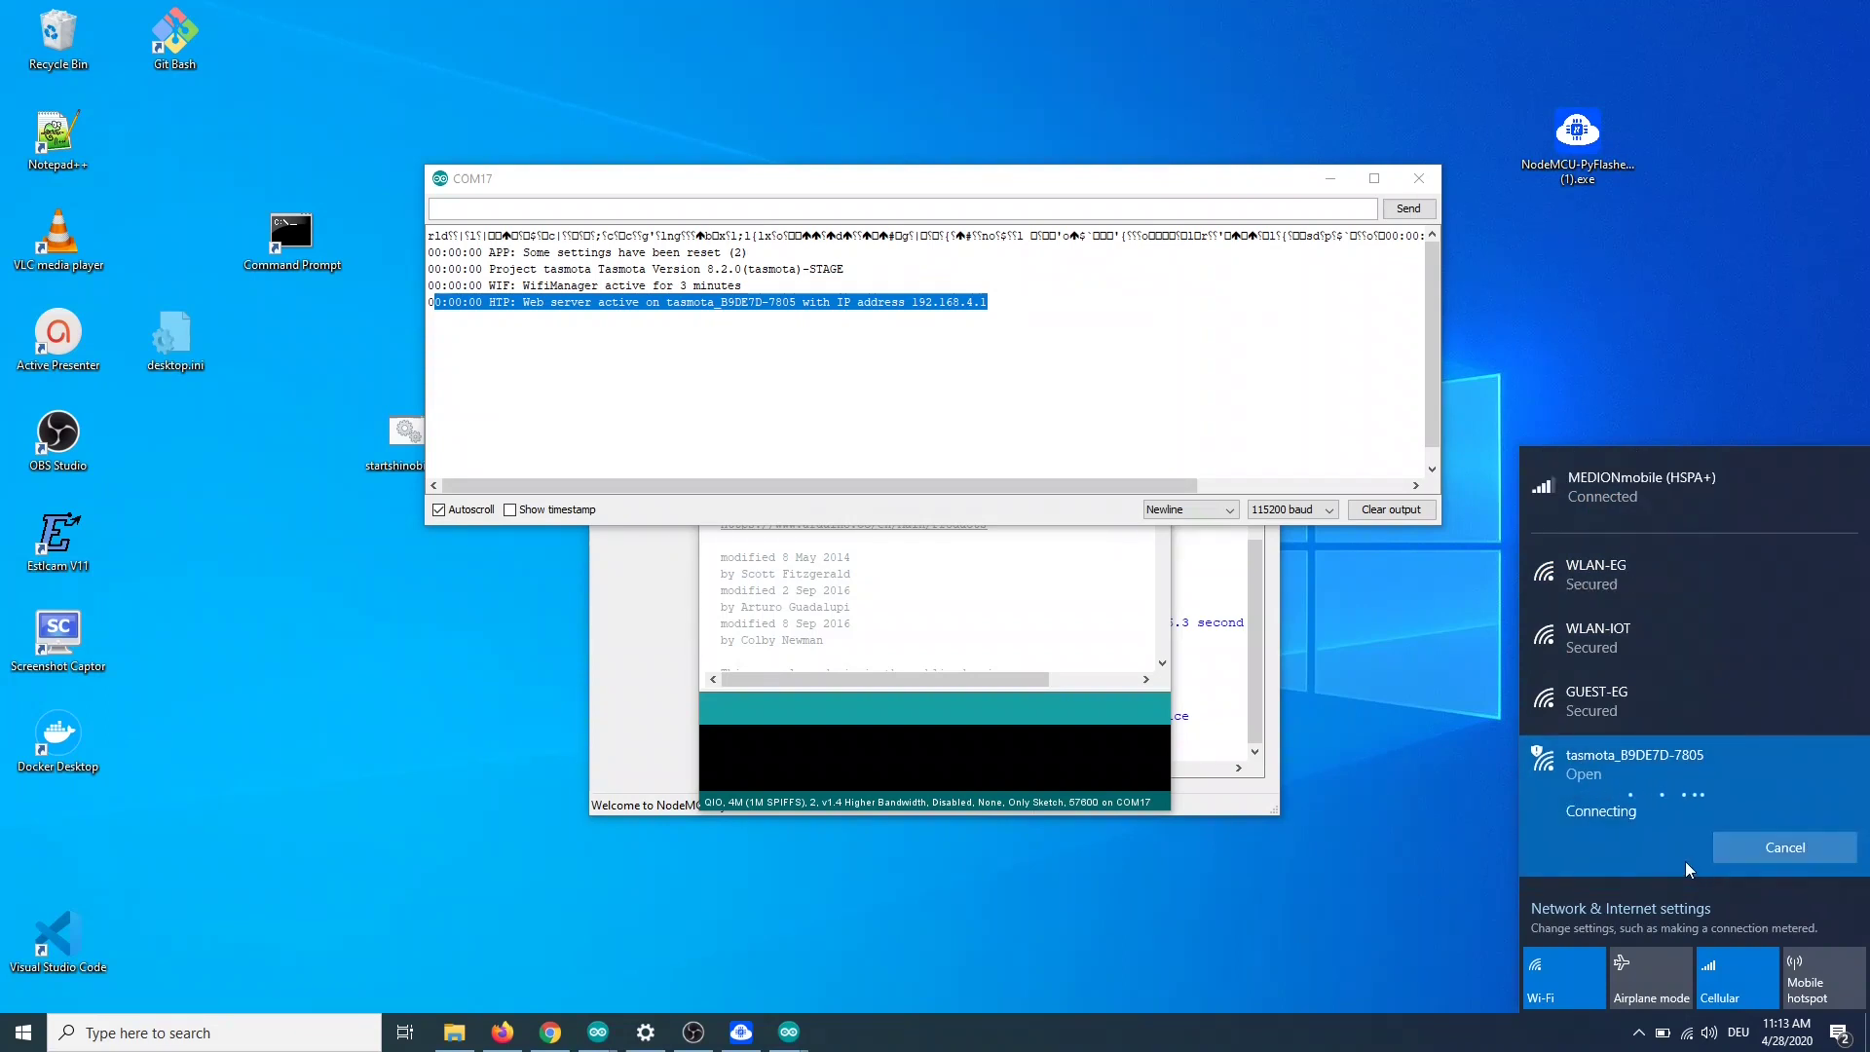
pyautogui.click(1502, 849)
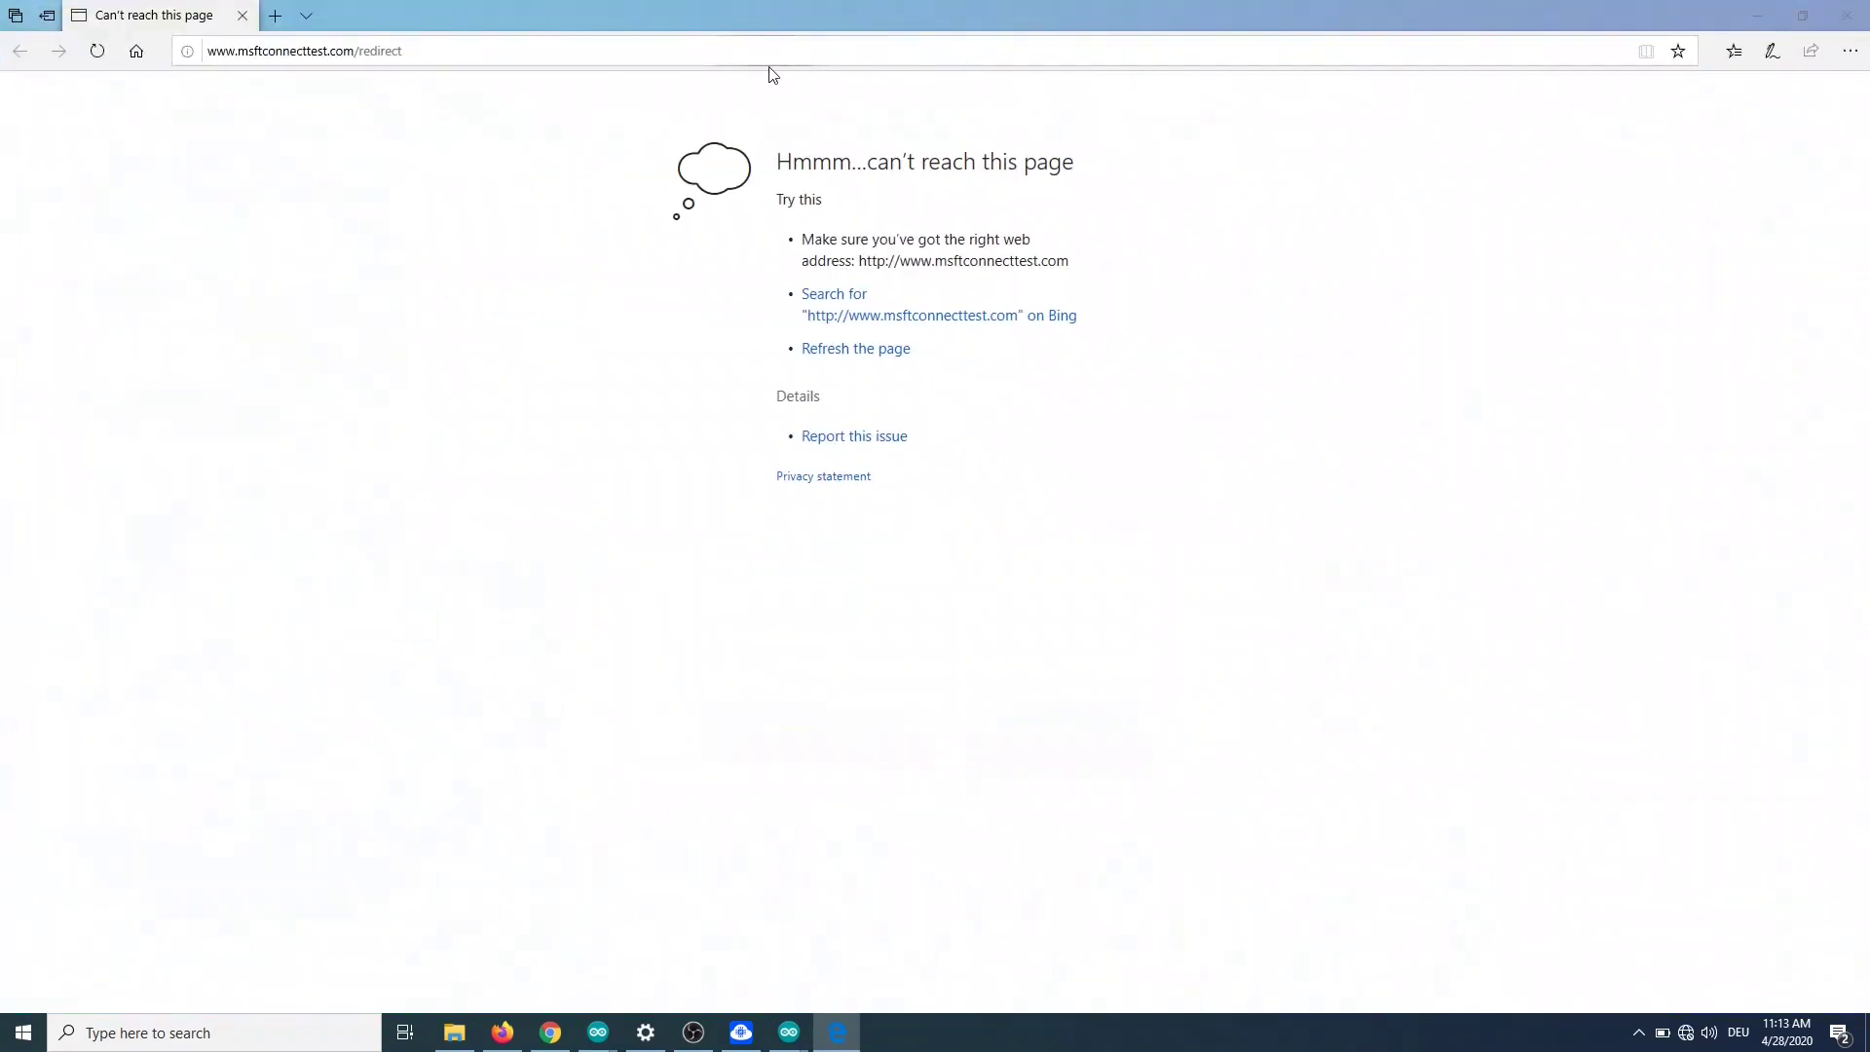
# - Load 192.168.4.1 and save WLAN-IOT with its password as AP1, then return to the serial log
pyautogui.click(764, 56)
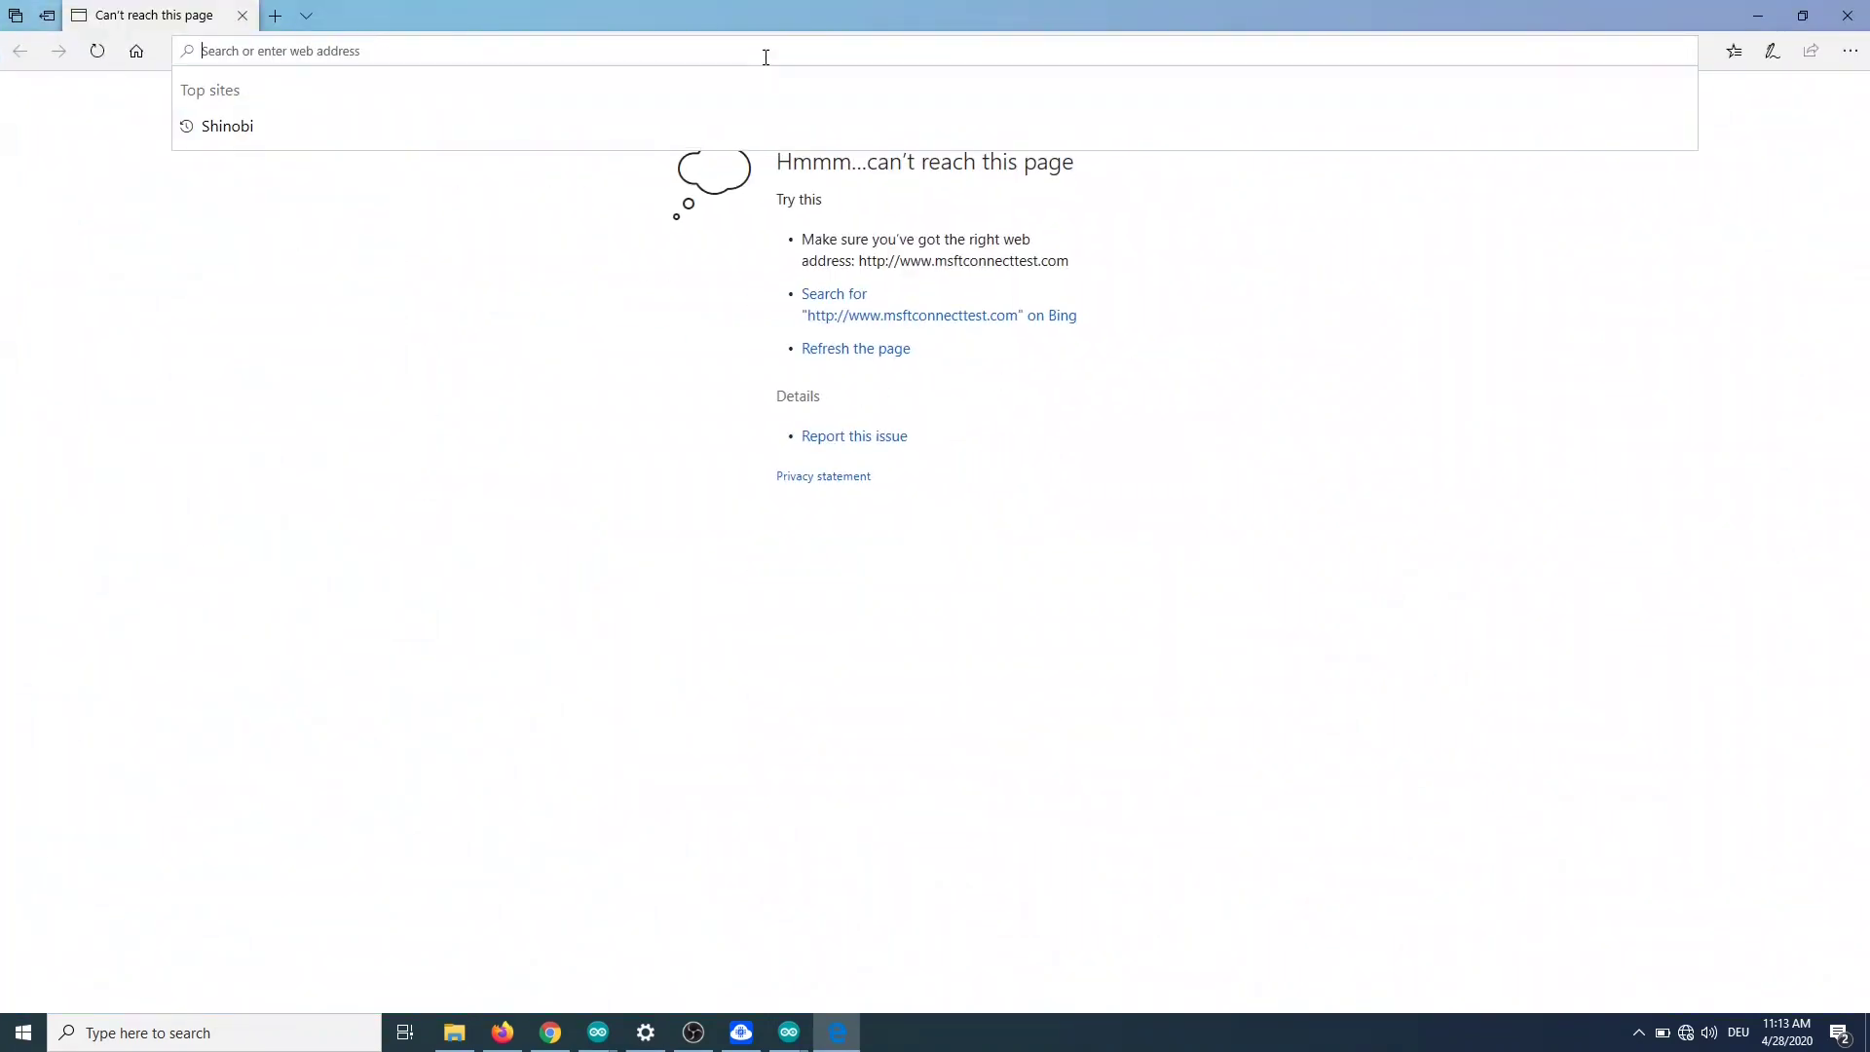
pyautogui.write('192.168.4.1')
pyautogui.press('Return')
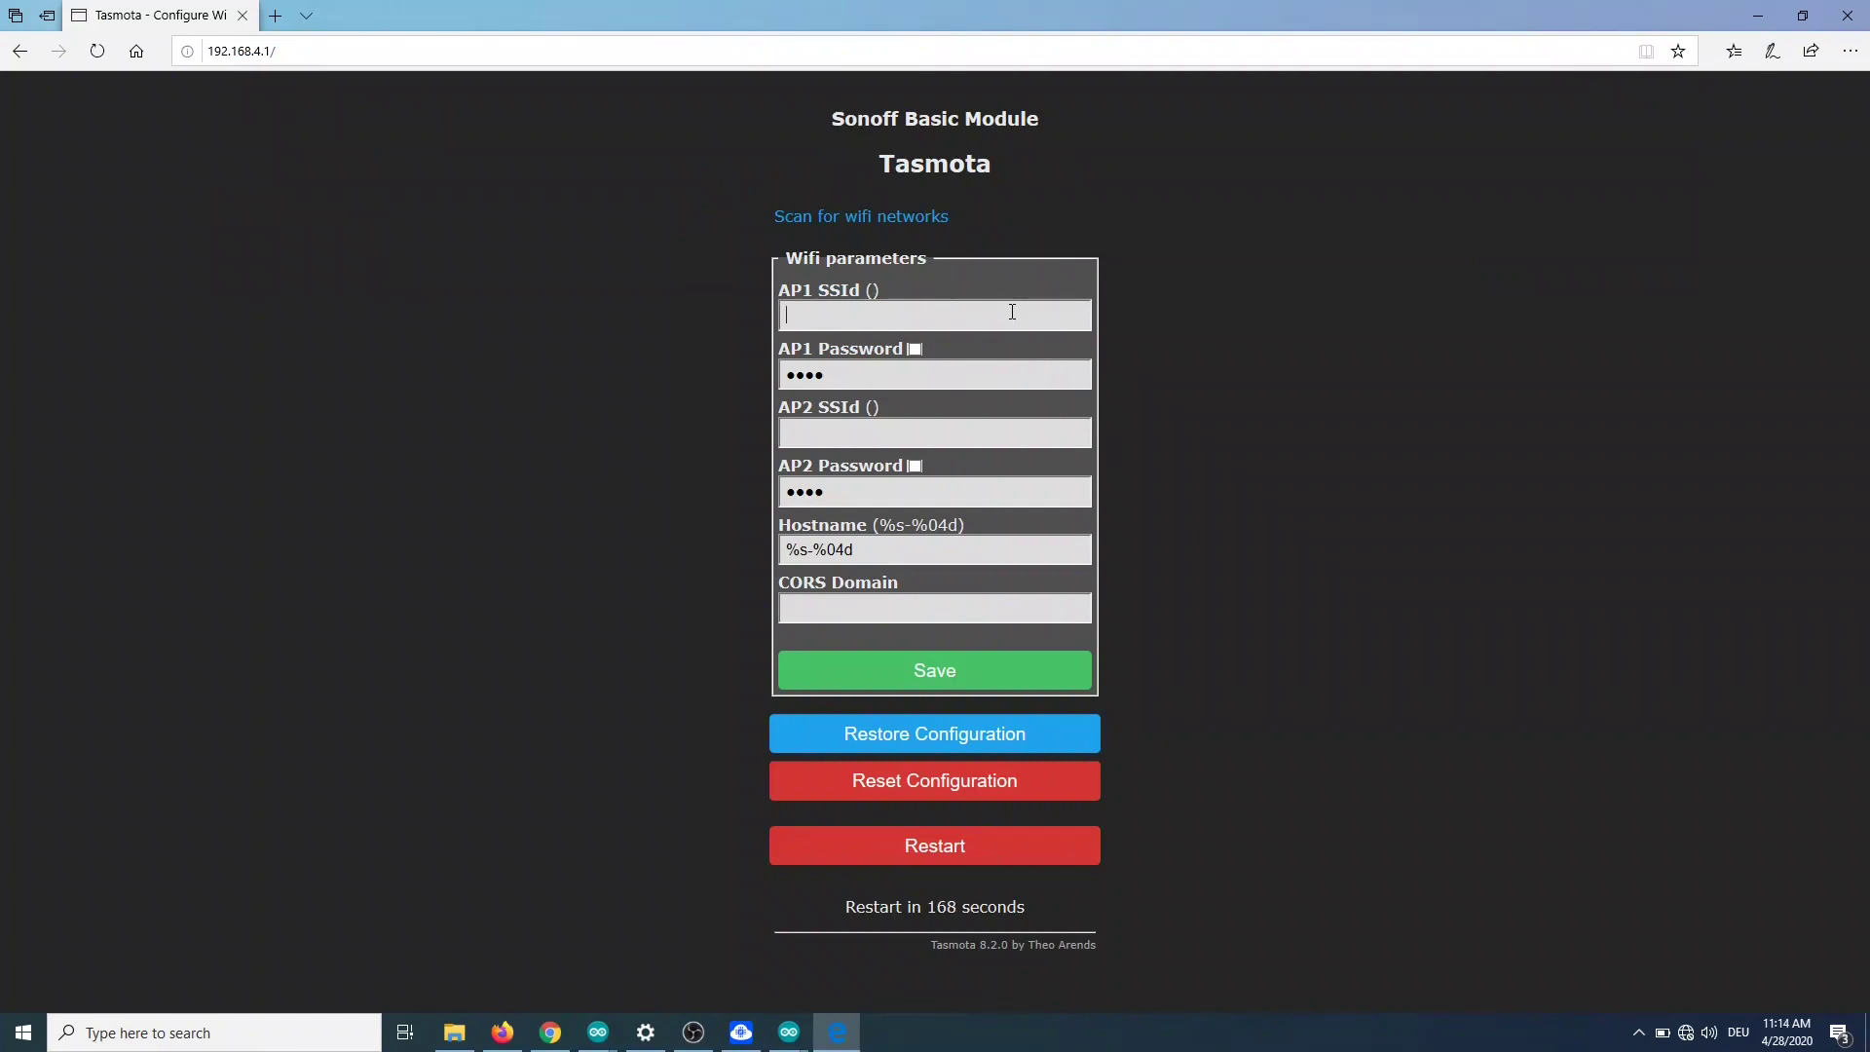
pyautogui.write('WLAN-IOT')
pyautogui.doubleClick(870, 374)
pyautogui.write('**')
pyautogui.write('***')
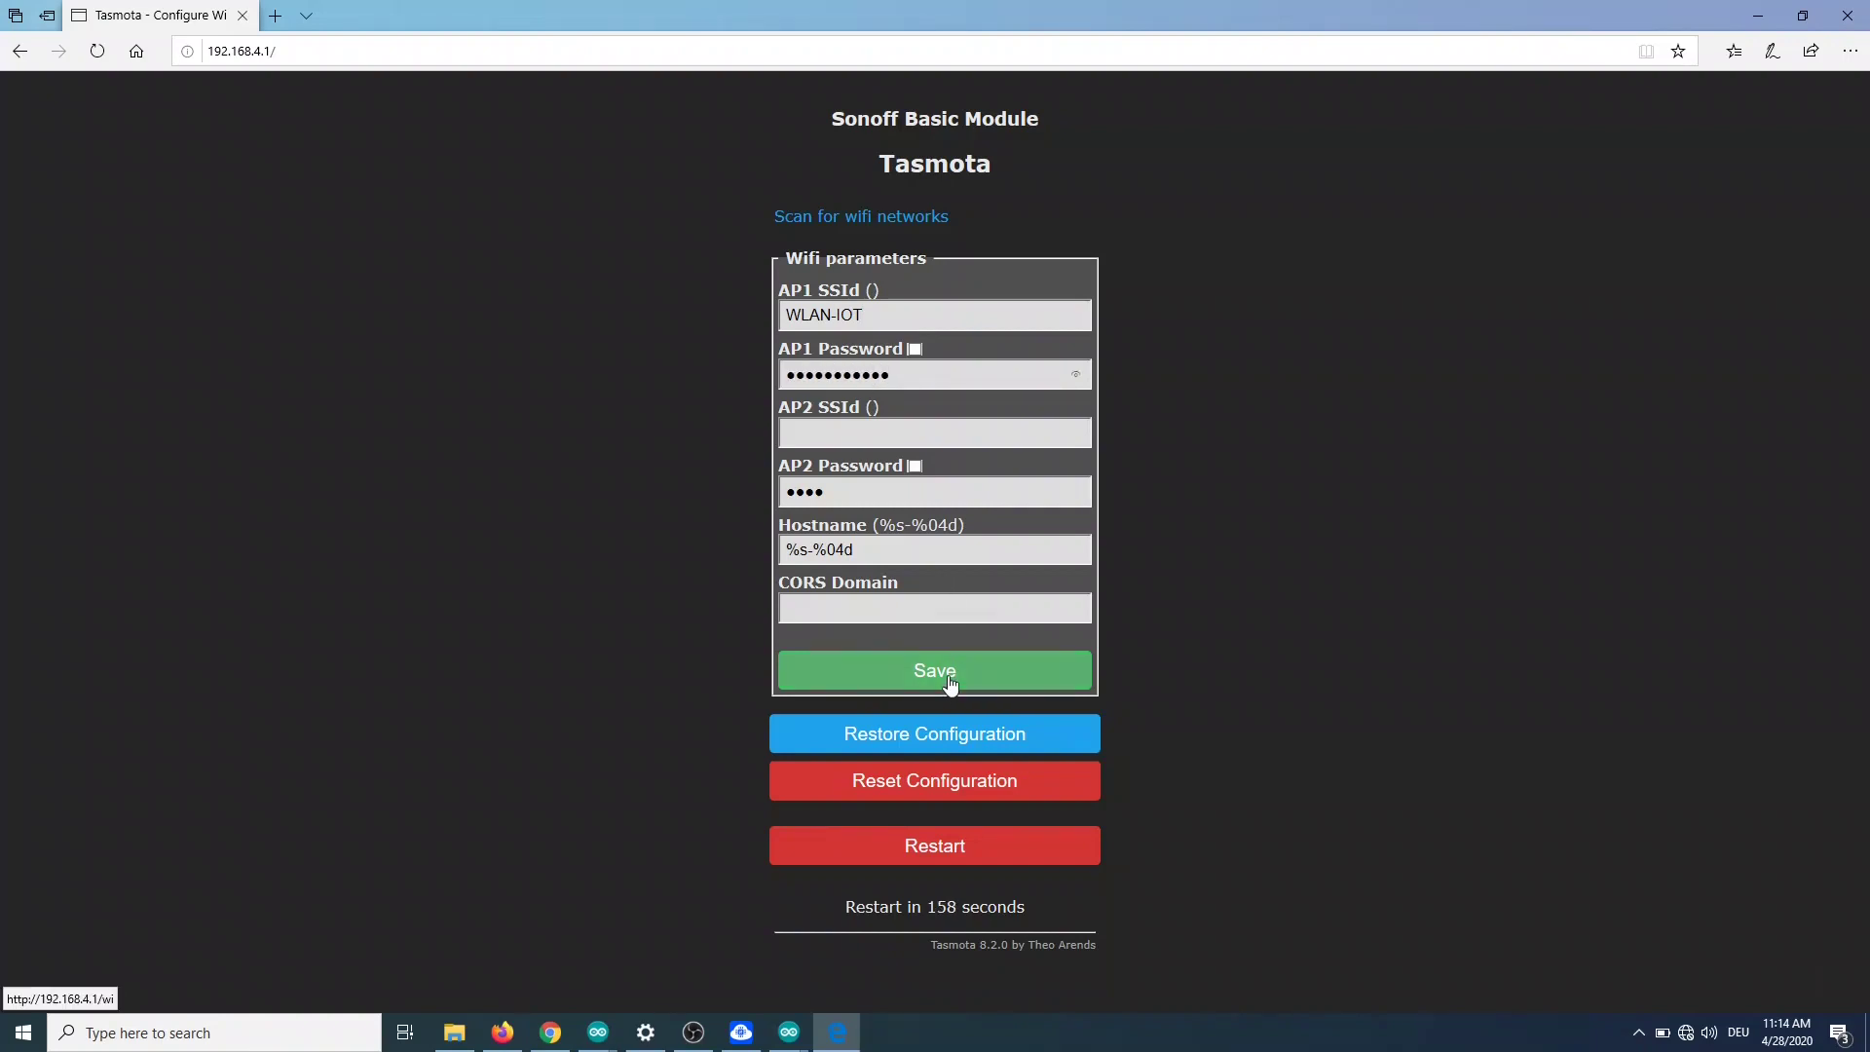
pyautogui.click(951, 675)
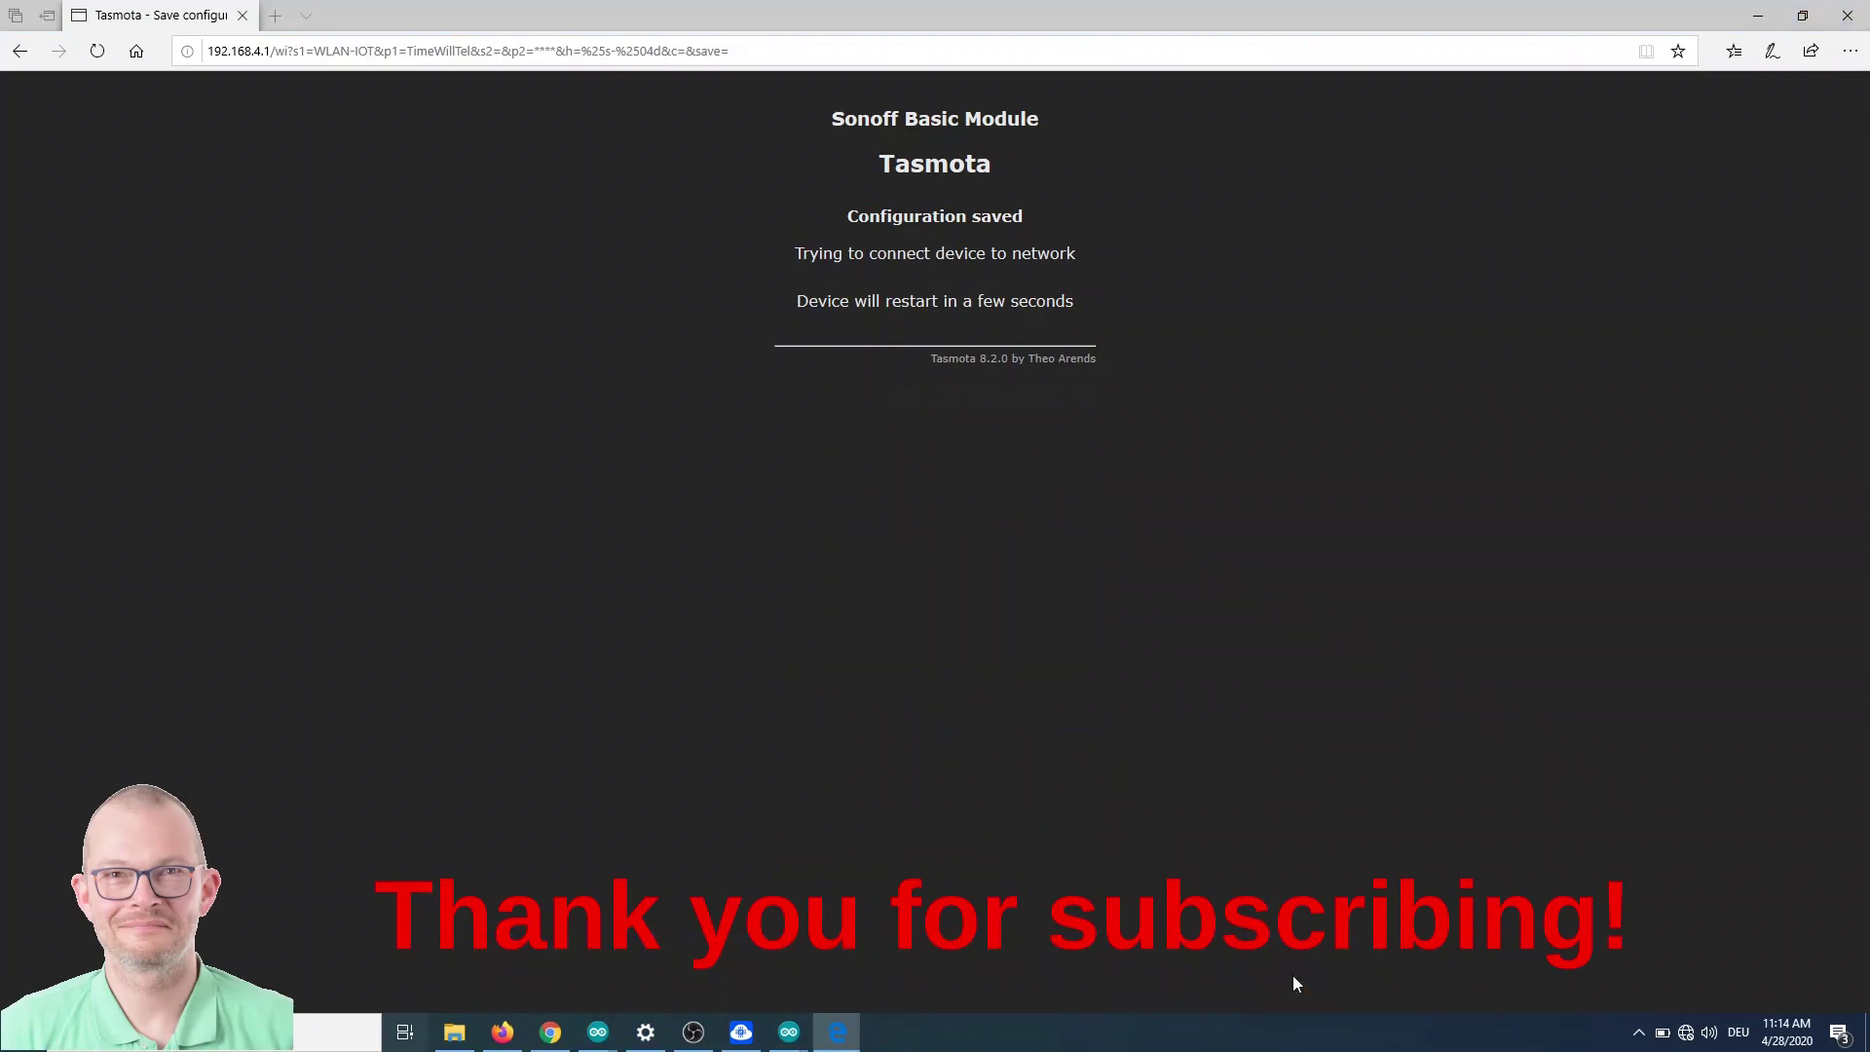
pyautogui.press('super+Tab')
pyautogui.hotkey('alt', 'Tab')
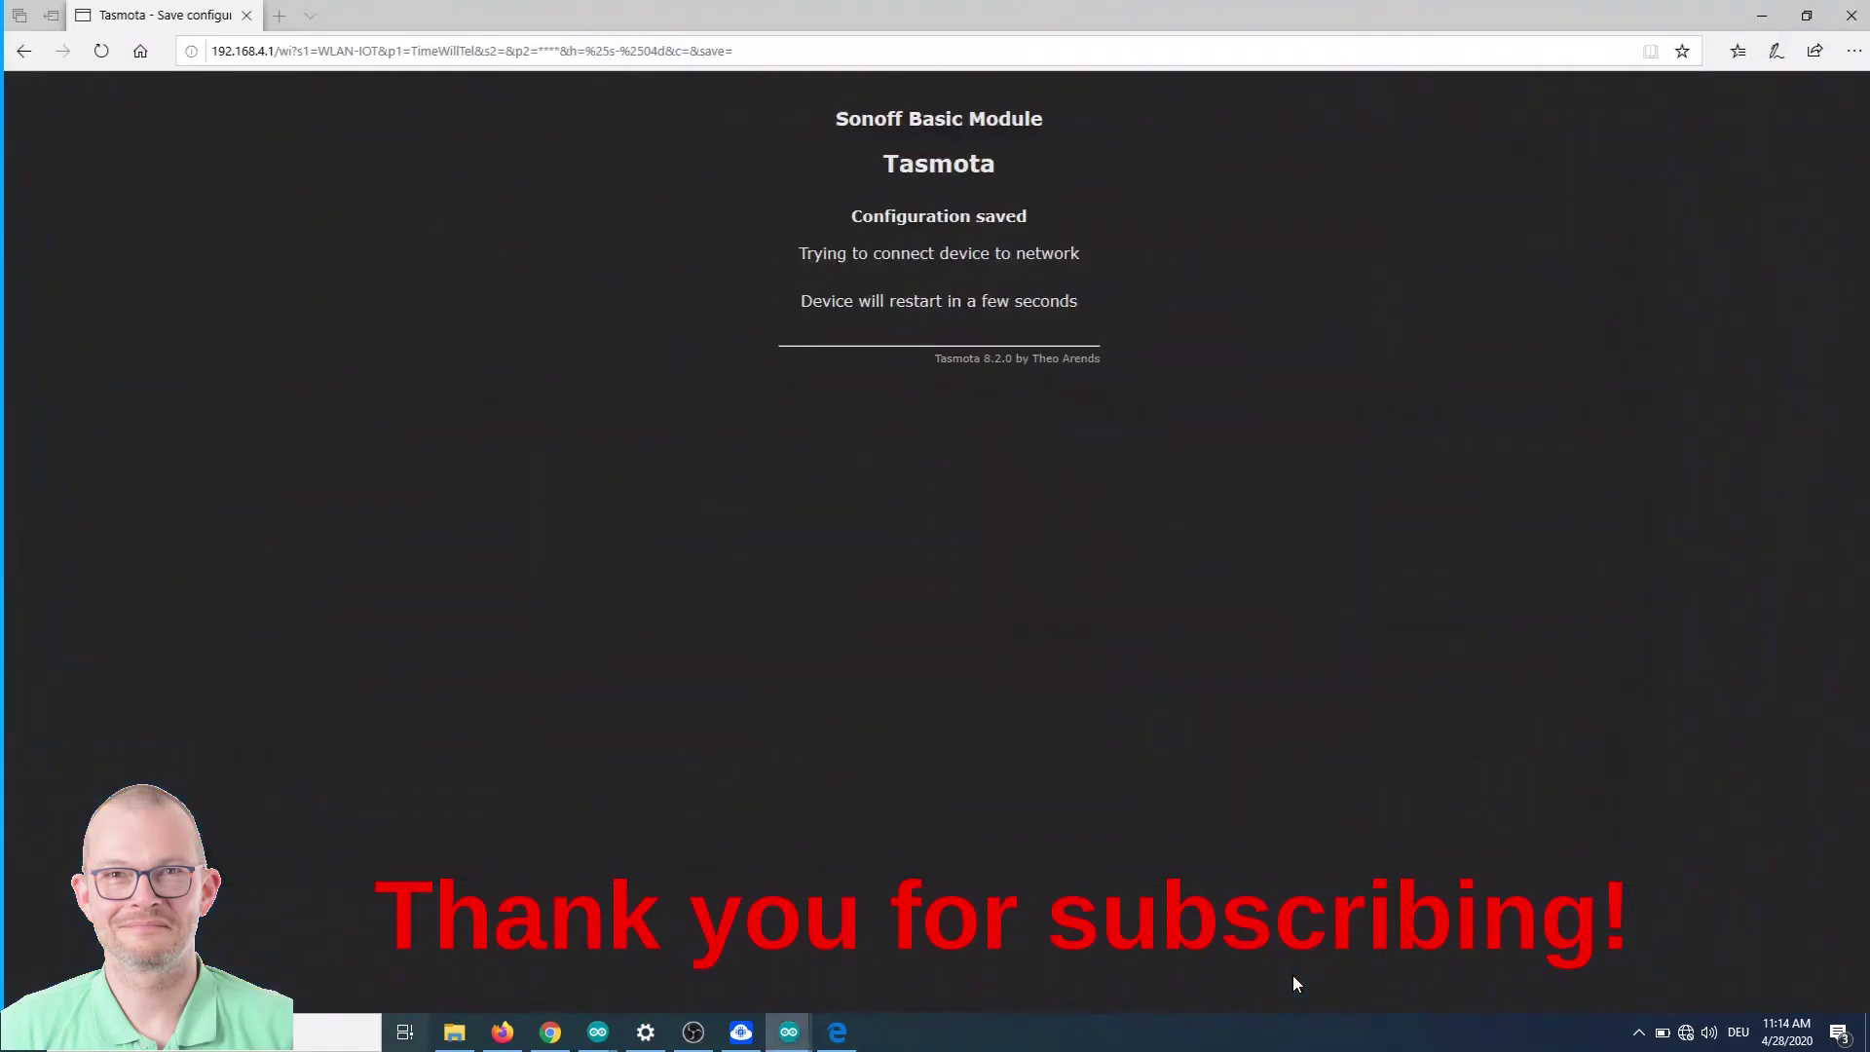
# - Enlarge the COM17 serial log and highlight the device's new IP 172.16.0.134
pyautogui.click(787, 1031)
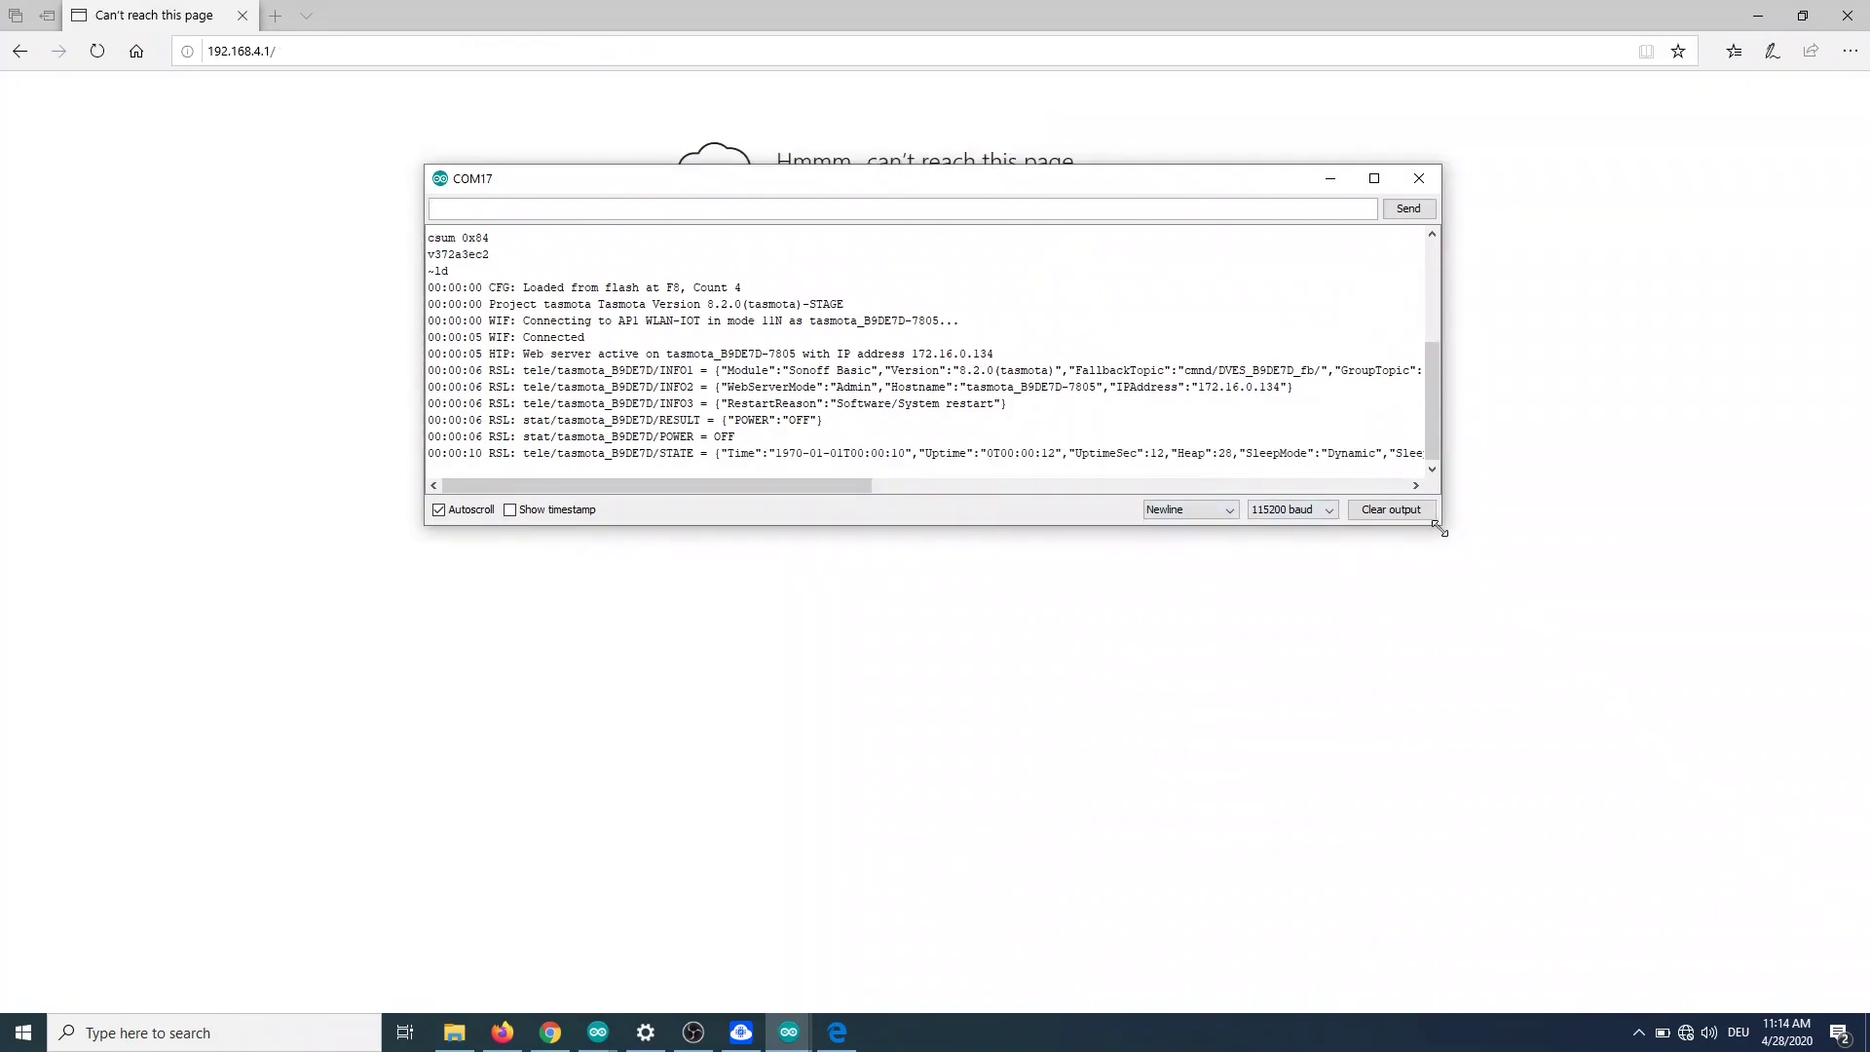
pyautogui.moveTo(1439, 526); pyautogui.dragTo(1702, 834)
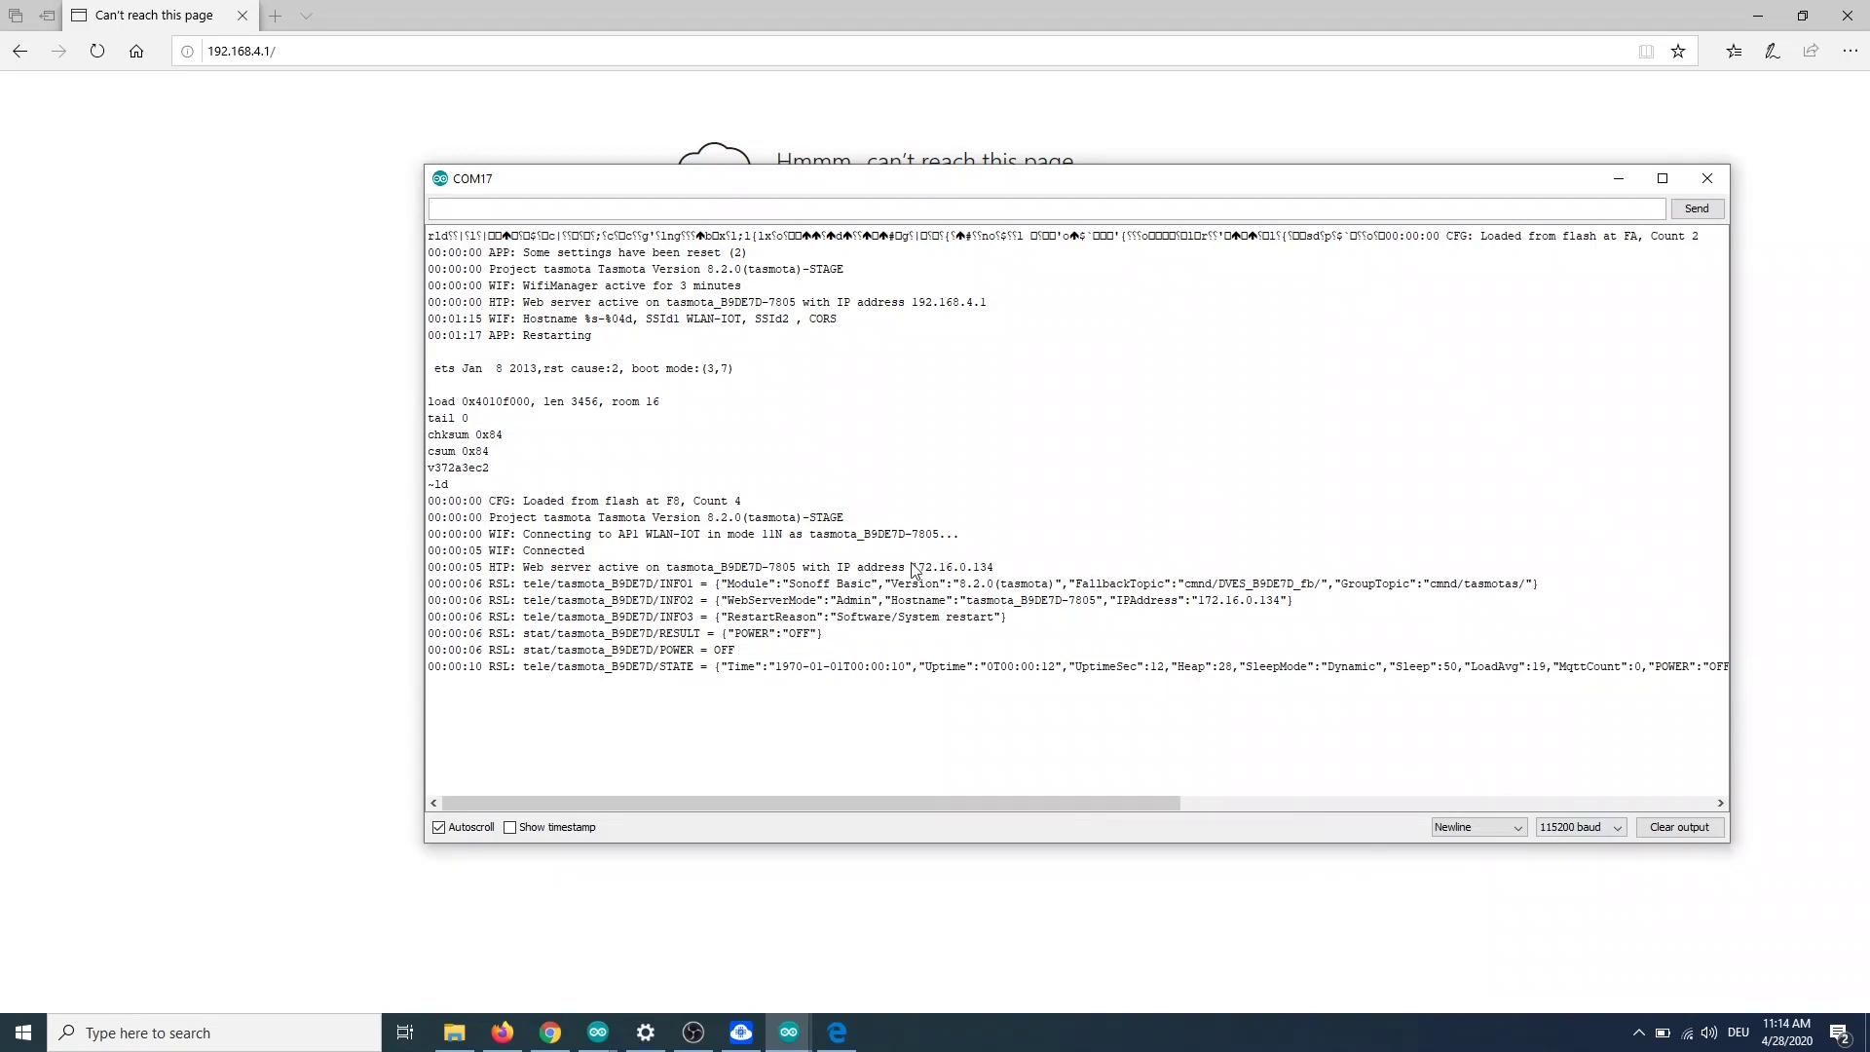
pyautogui.moveTo(911, 567); pyautogui.dragTo(995, 568)
# - Load the Tasmota device page at 172.16.0.134 in Edge
pyautogui.click(293, 50)
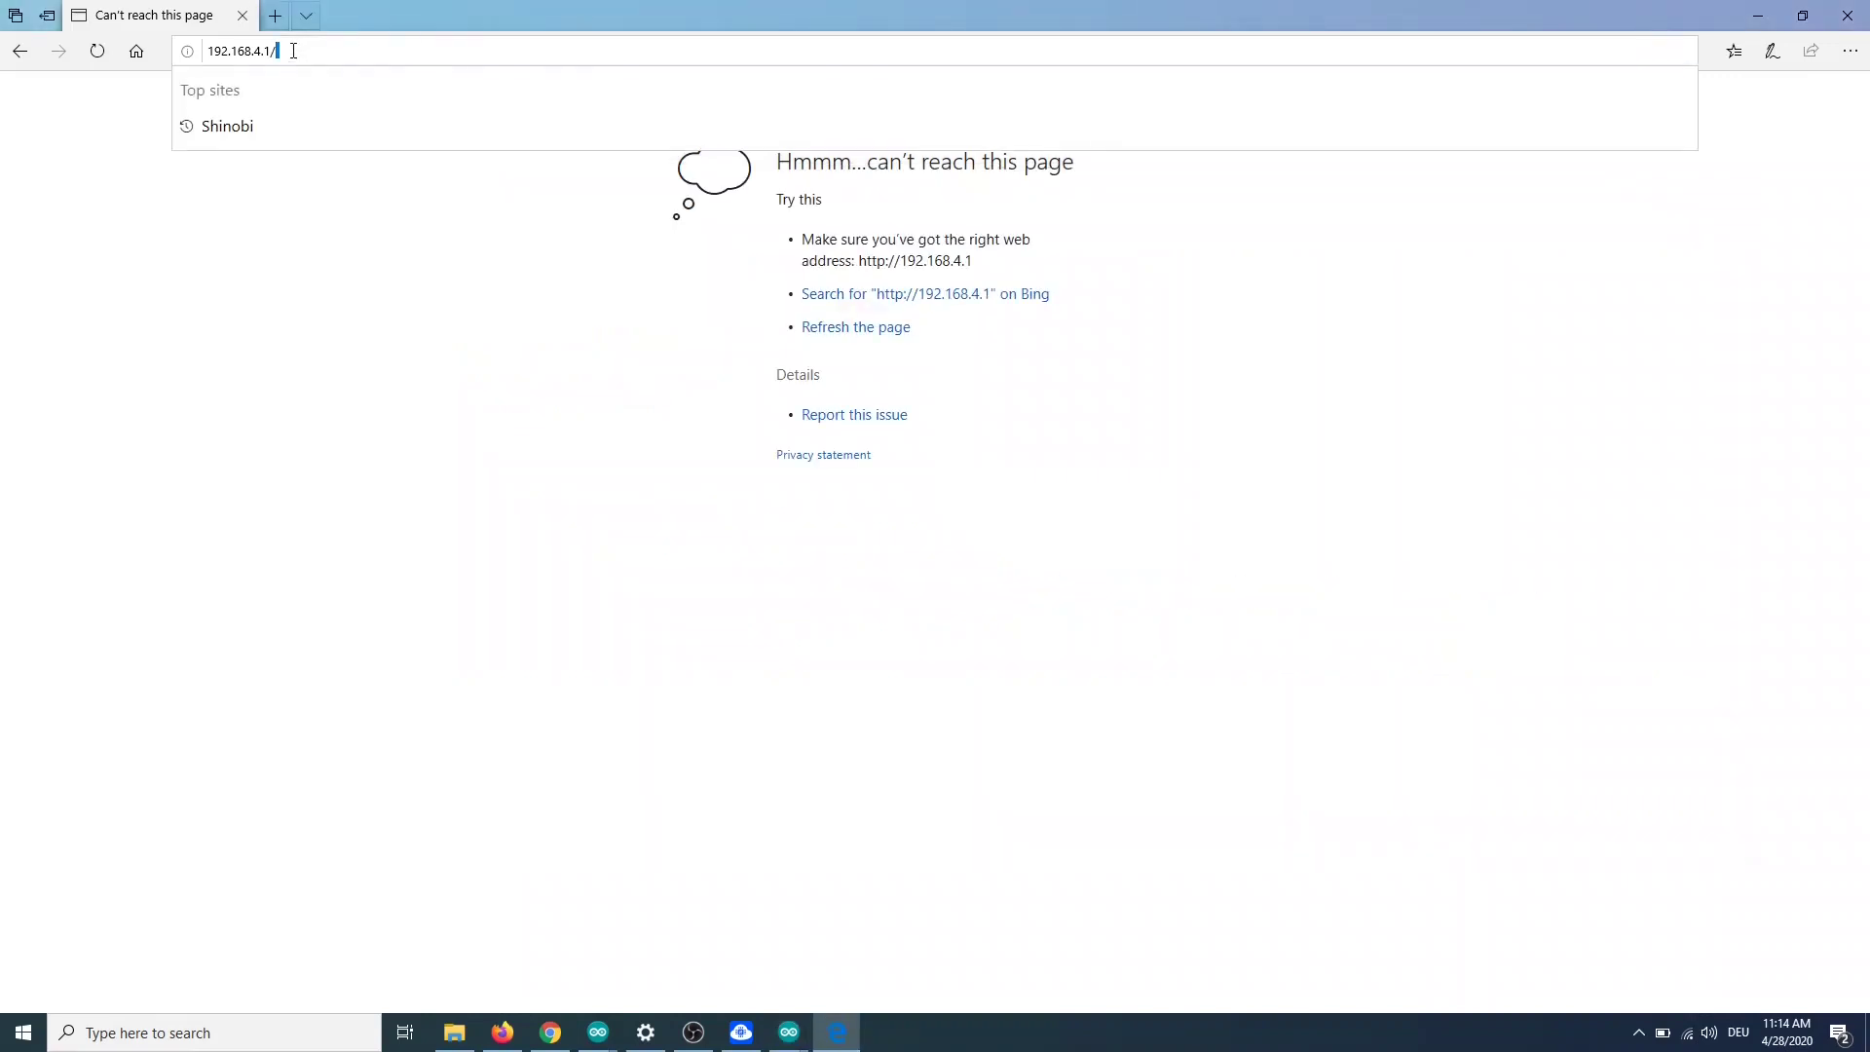
pyautogui.click(259, 50)
pyautogui.hotkey('shift', 'Left')
pyautogui.hotkey('shift', 'Left')
pyautogui.hotkey('shift', 'Left')
pyautogui.hotkey('shift', 'Left')
pyautogui.hotkey('shift', 'Left')
pyautogui.hotkey('shift', 'Left')
pyautogui.hotkey('shift', 'Left')
pyautogui.hotkey('shift', 'Left')
pyautogui.write('172.16.0.134')
pyautogui.press('Return')
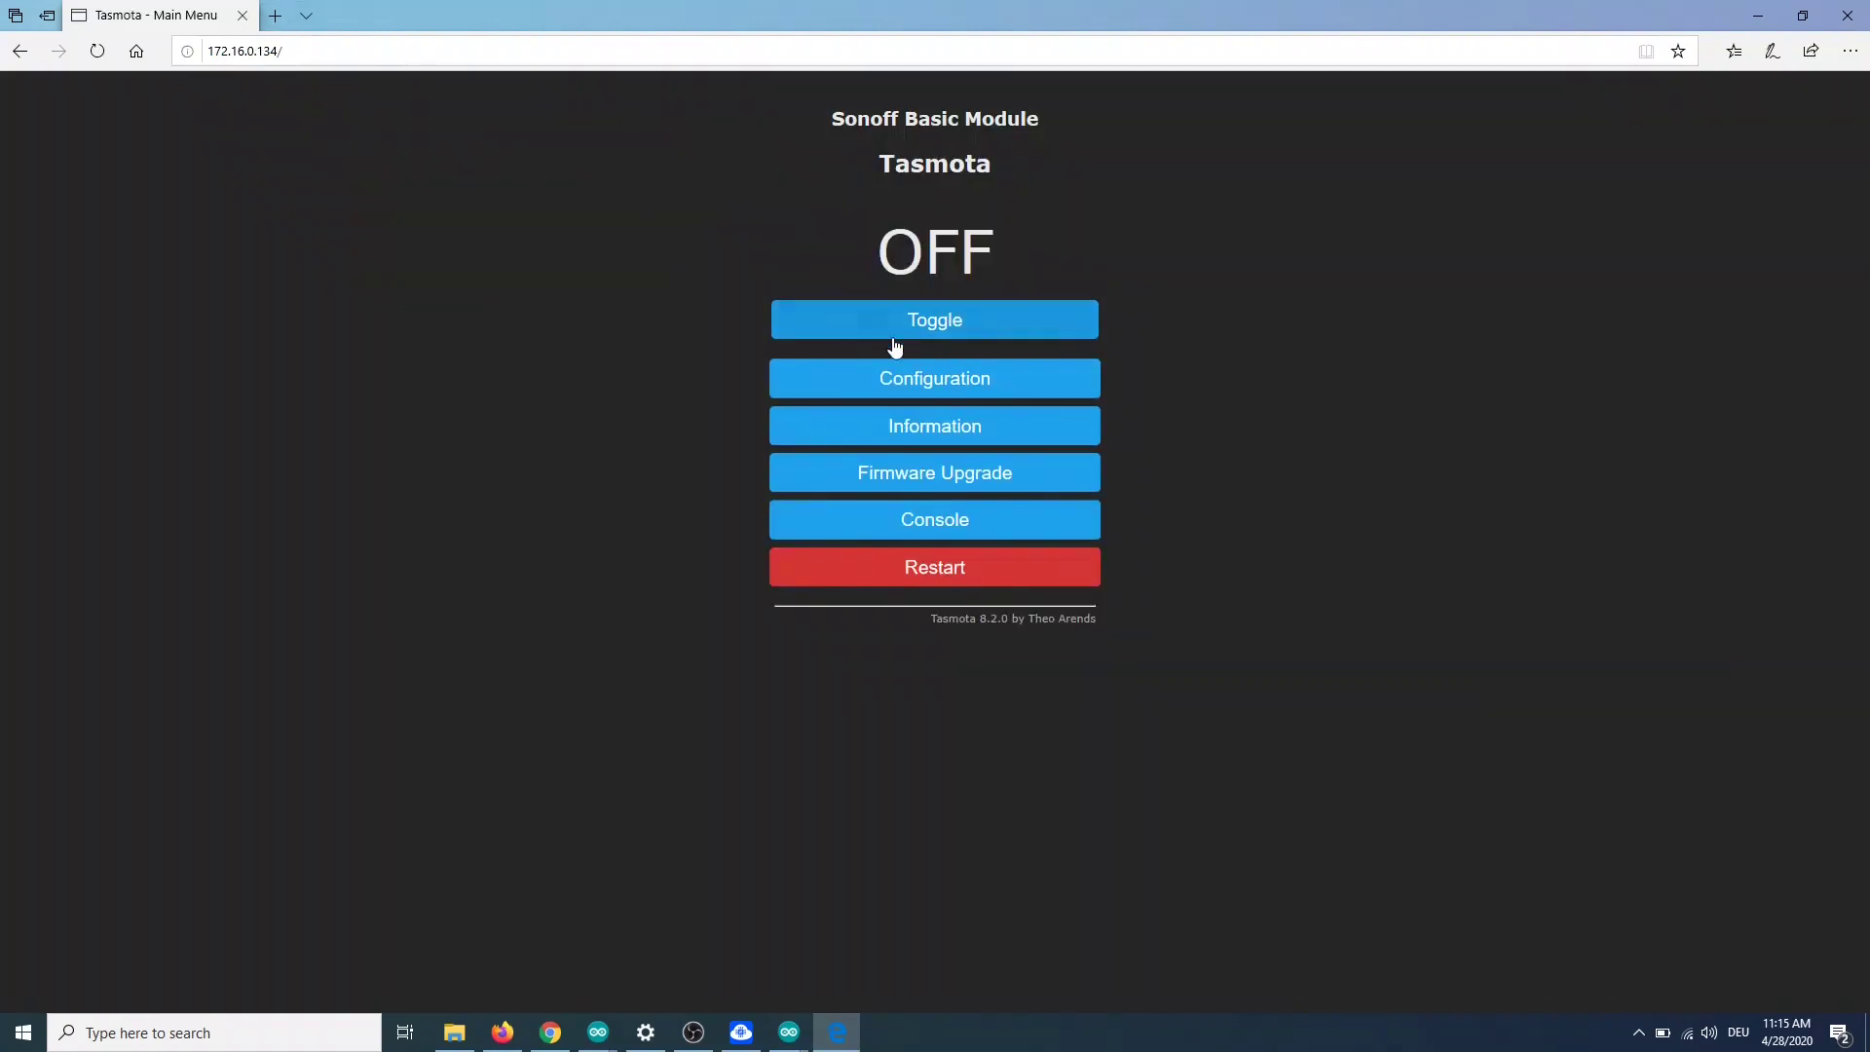
# - Set the module type to Generic (18) in Configure Module, save, and return to the module settings
pyautogui.click(922, 383)
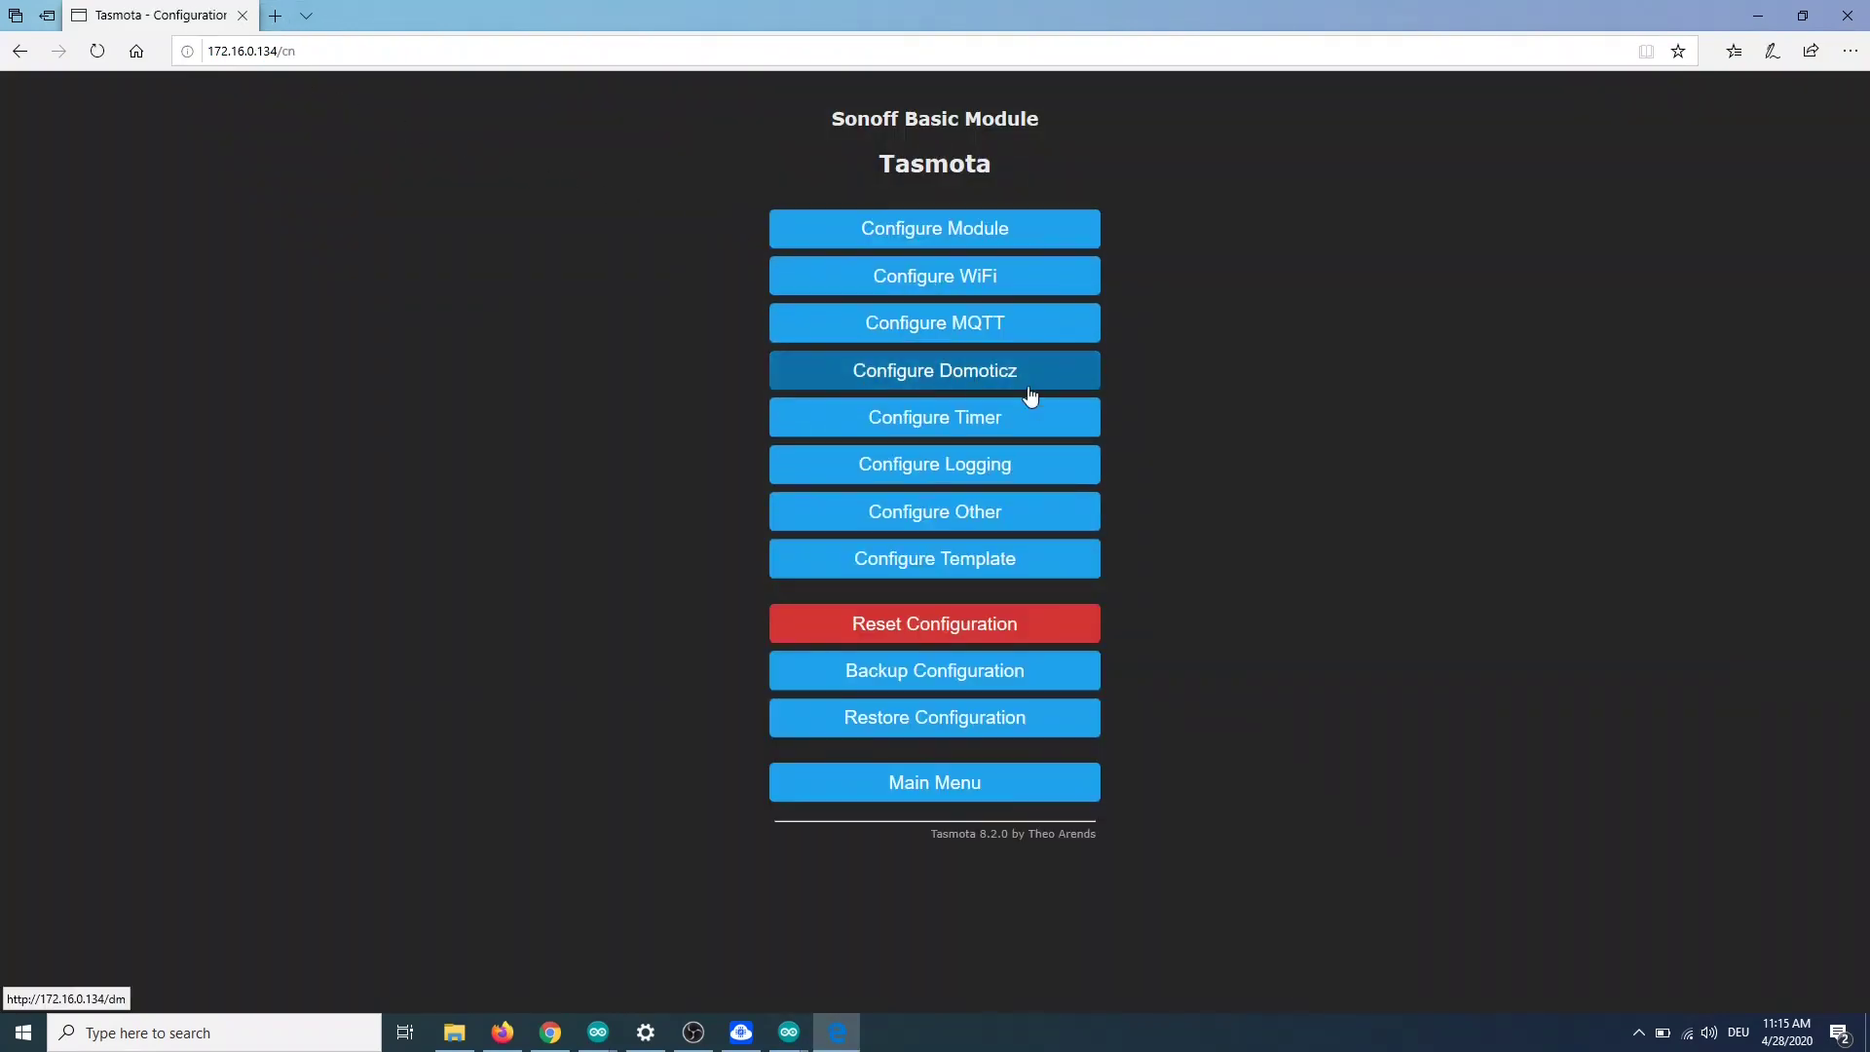
pyautogui.click(1007, 246)
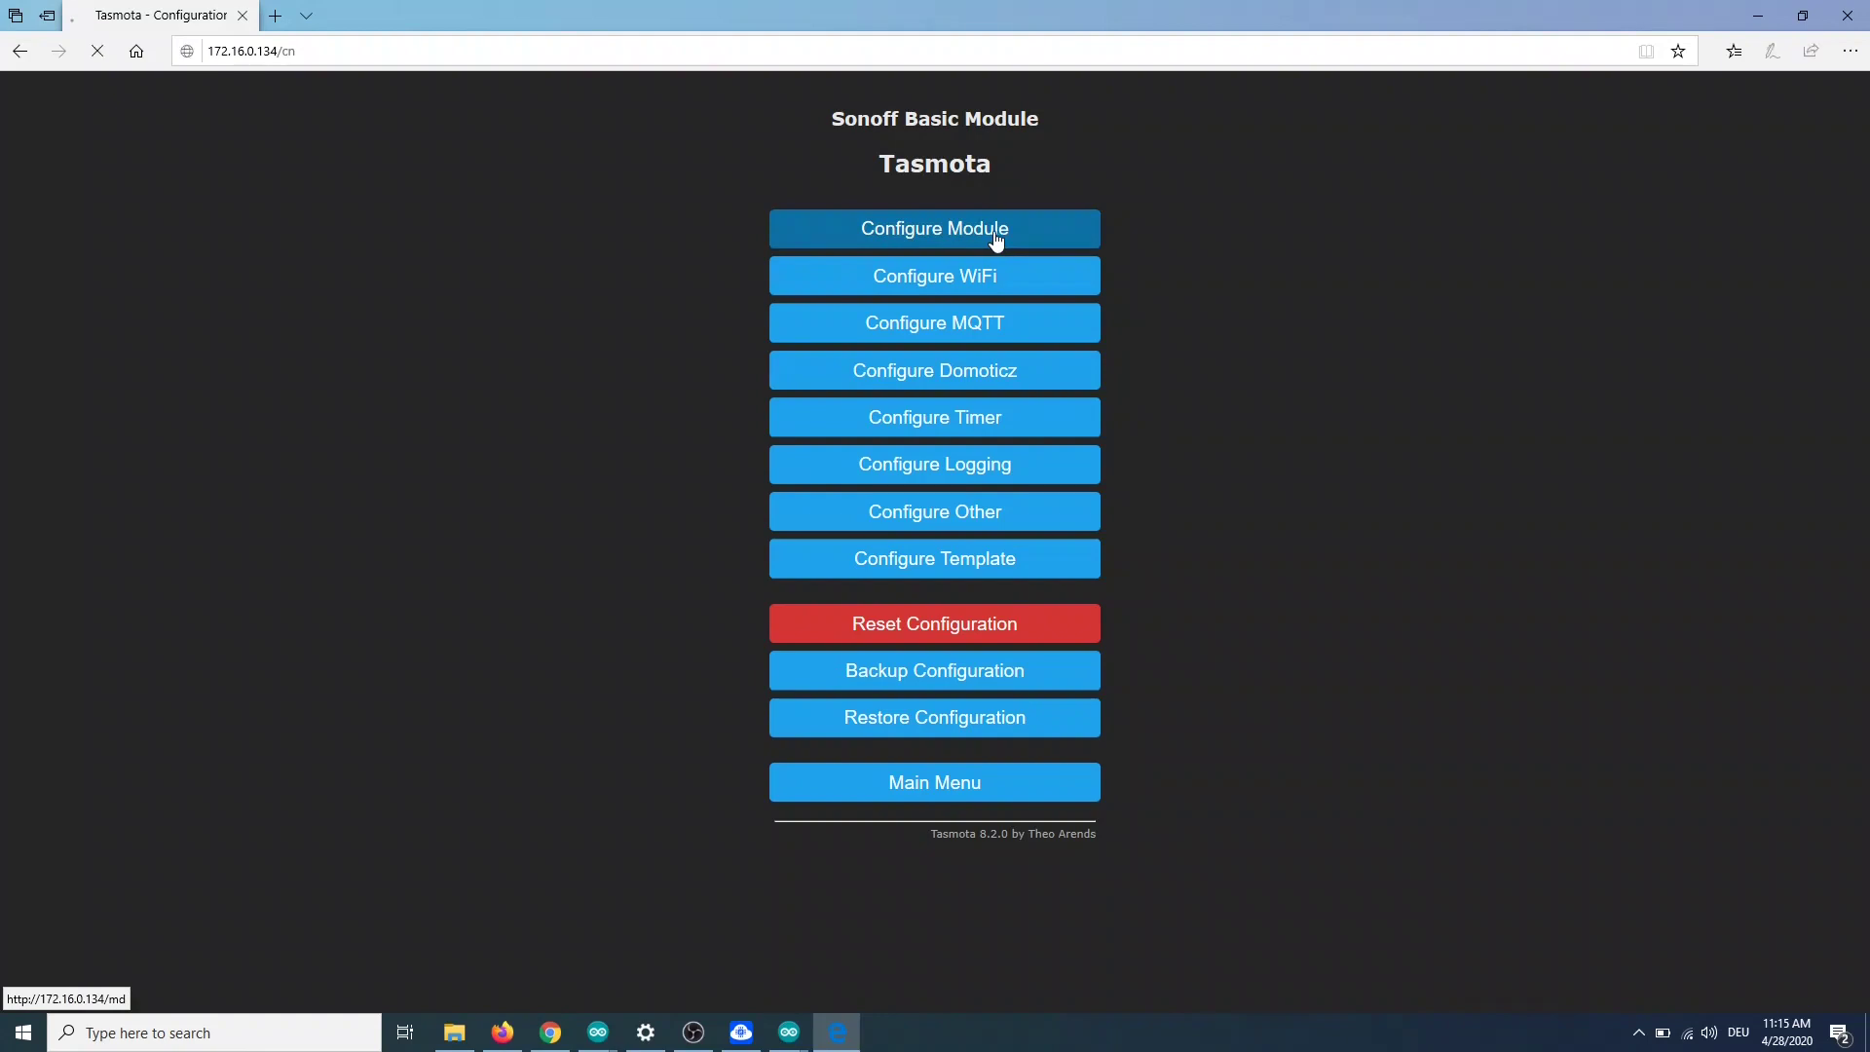
pyautogui.click(1106, 272)
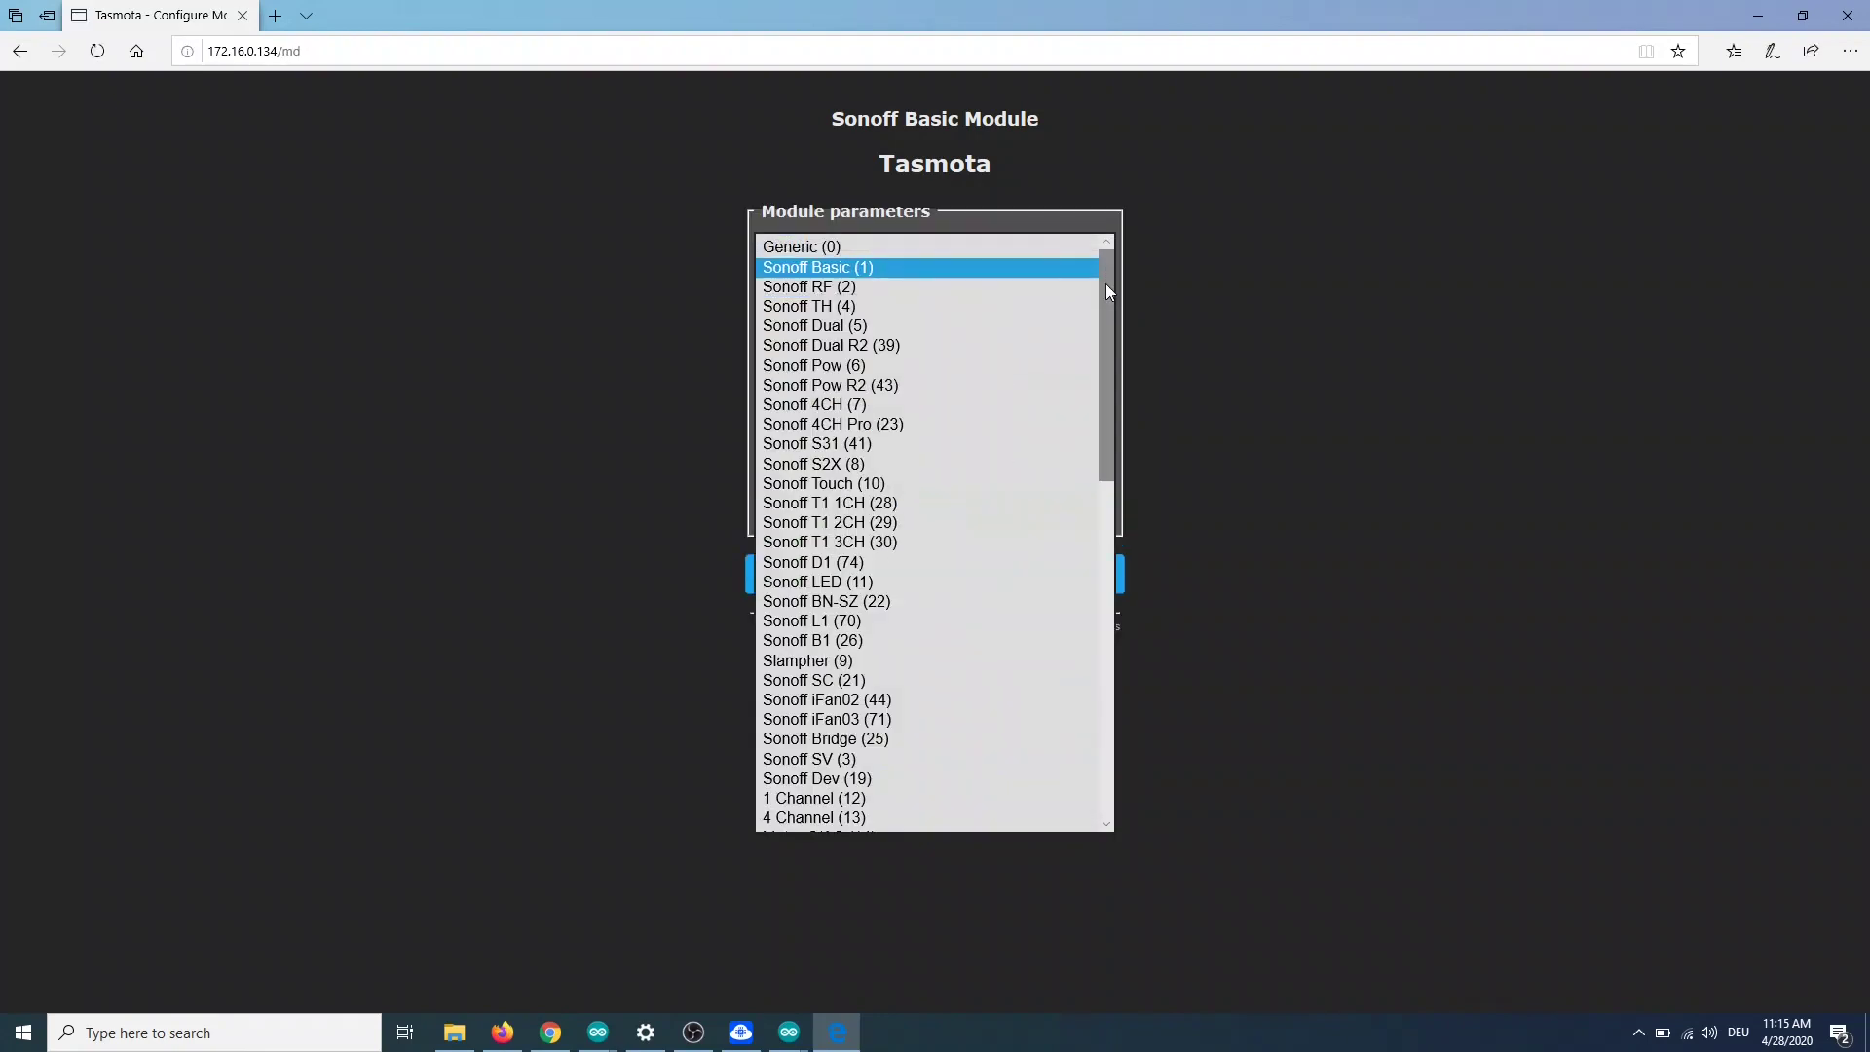
pyautogui.moveTo(1103, 335); pyautogui.dragTo(1103, 789)
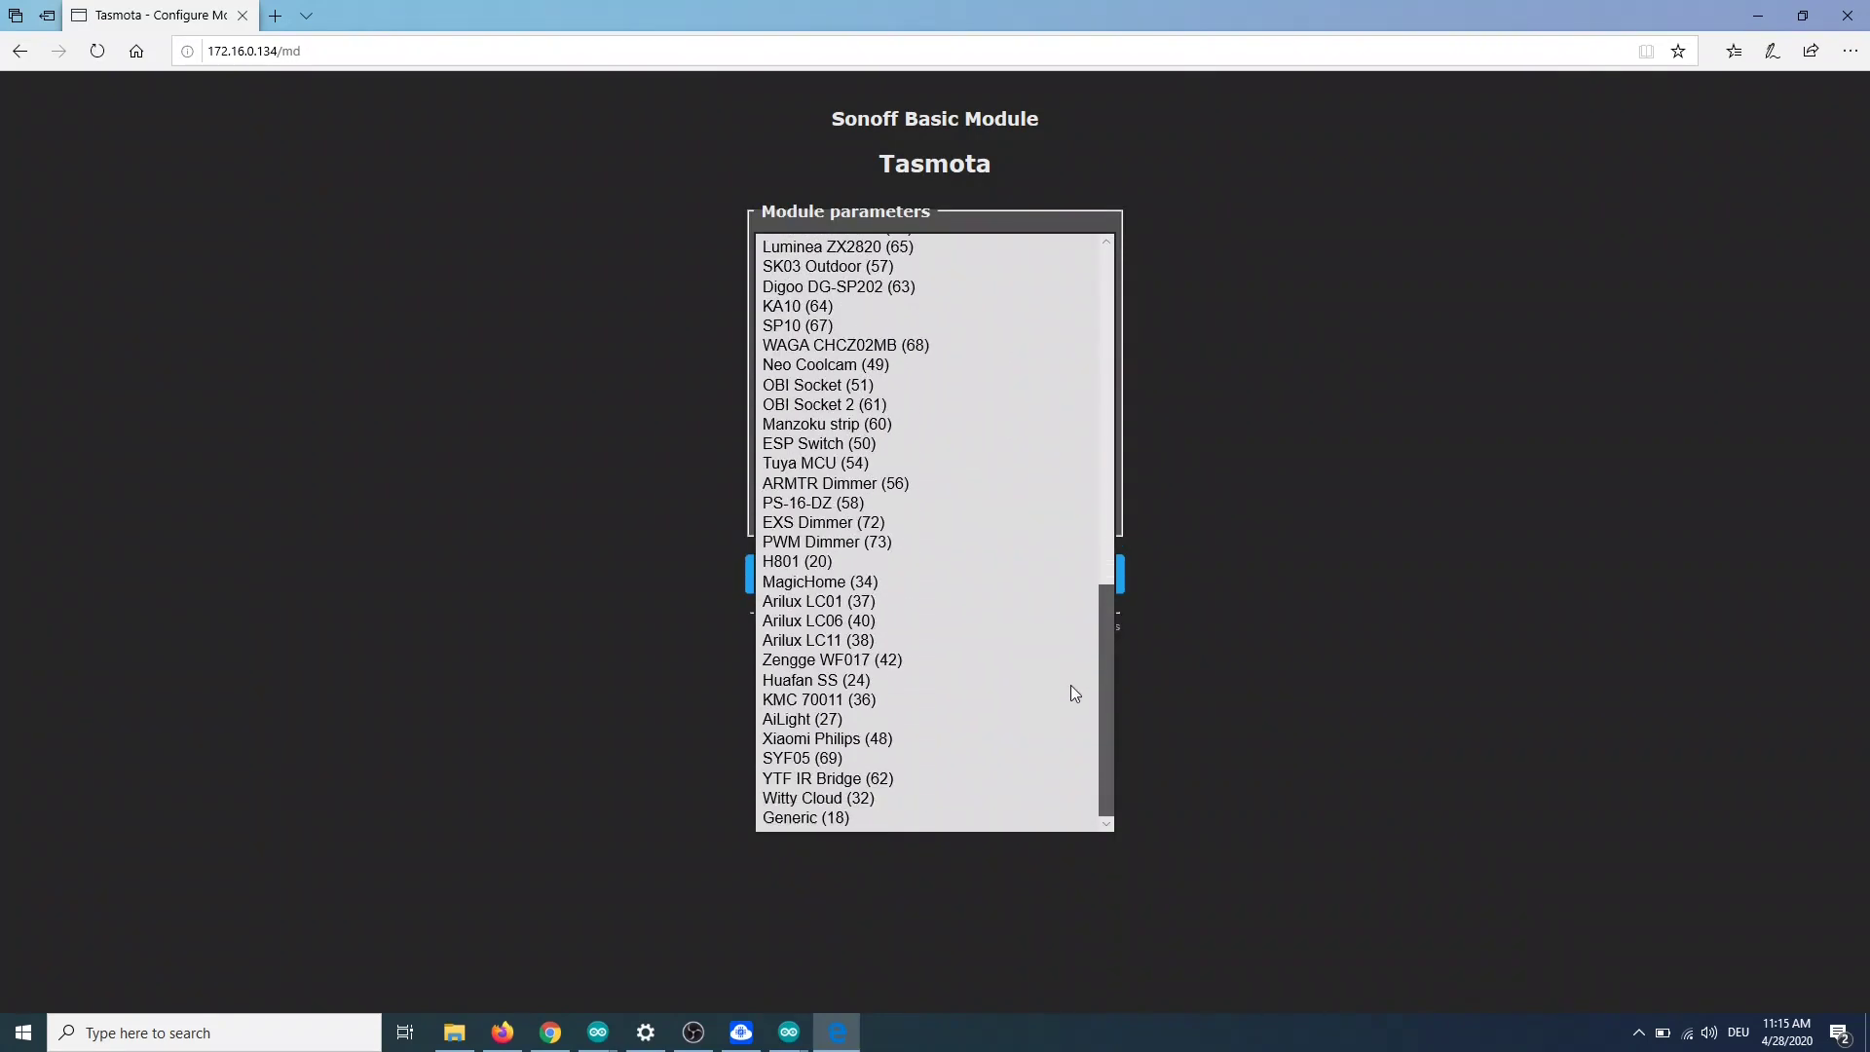
pyautogui.click(814, 819)
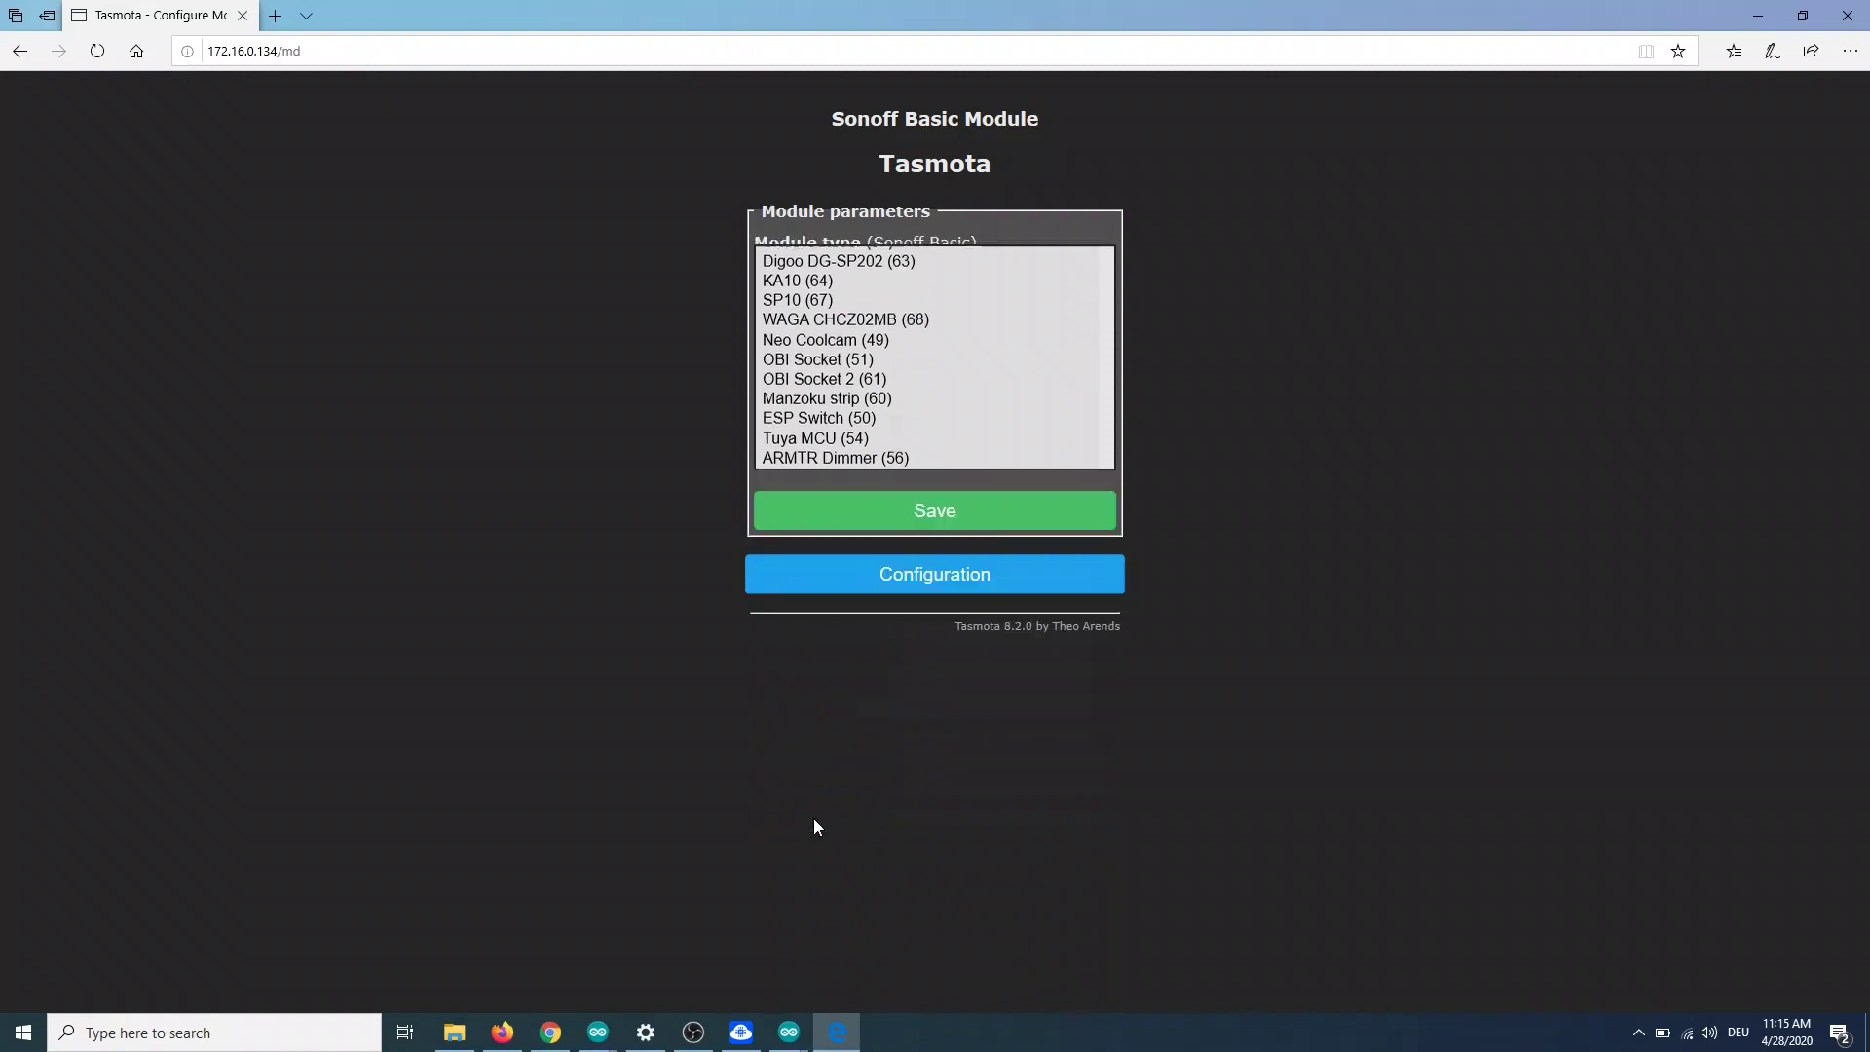
pyautogui.click(972, 510)
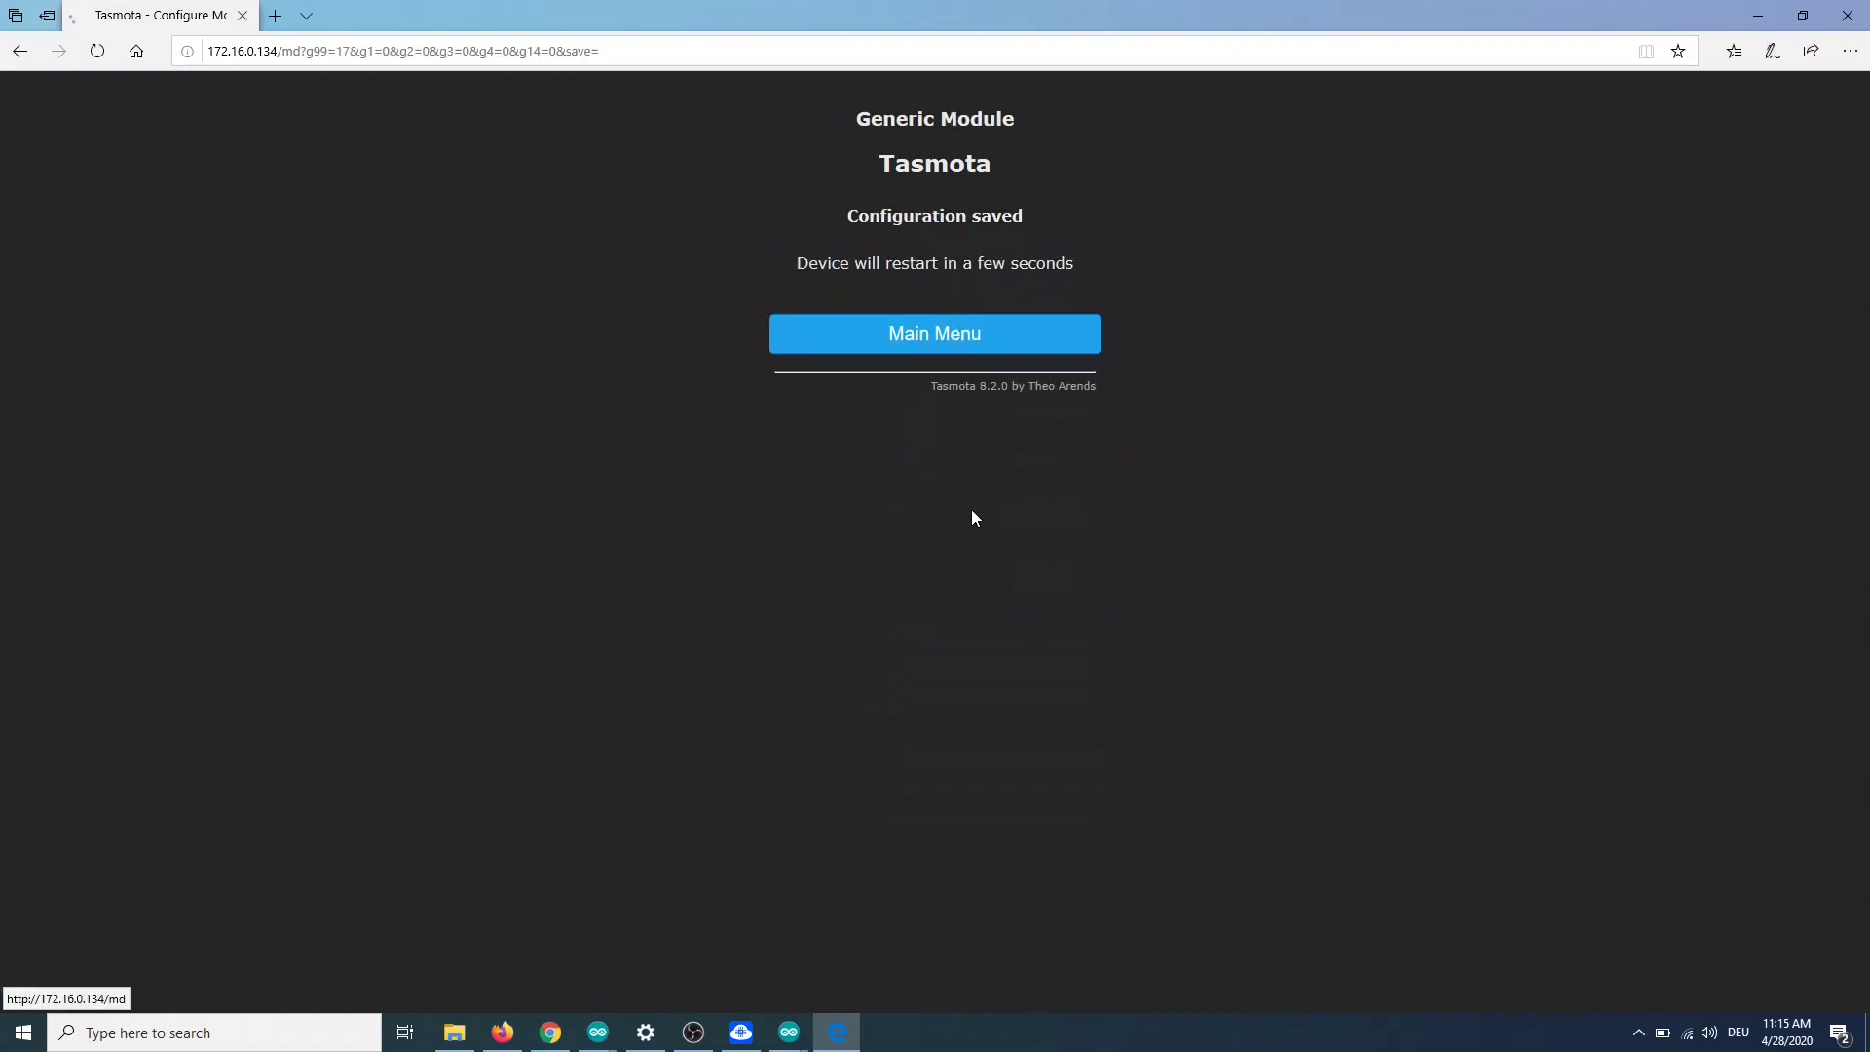
pyautogui.click(935, 333)
pyautogui.click(935, 293)
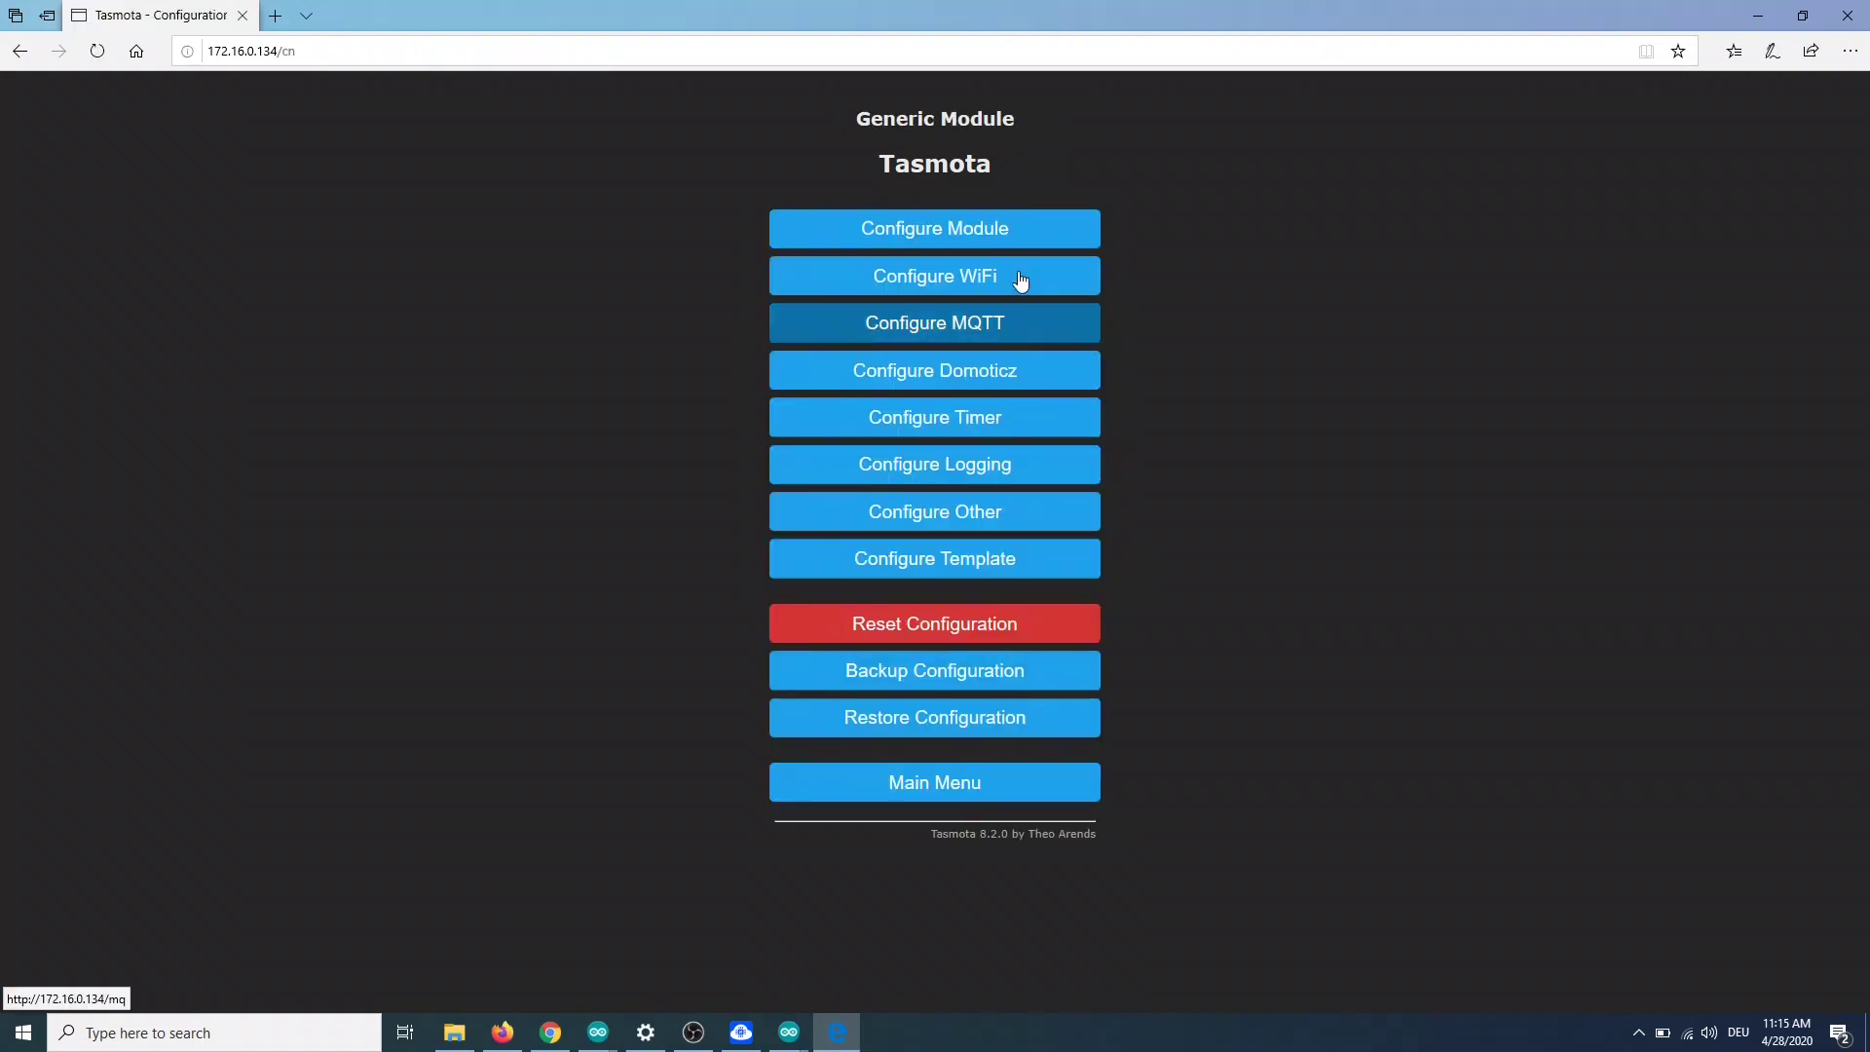
pyautogui.click(1005, 234)
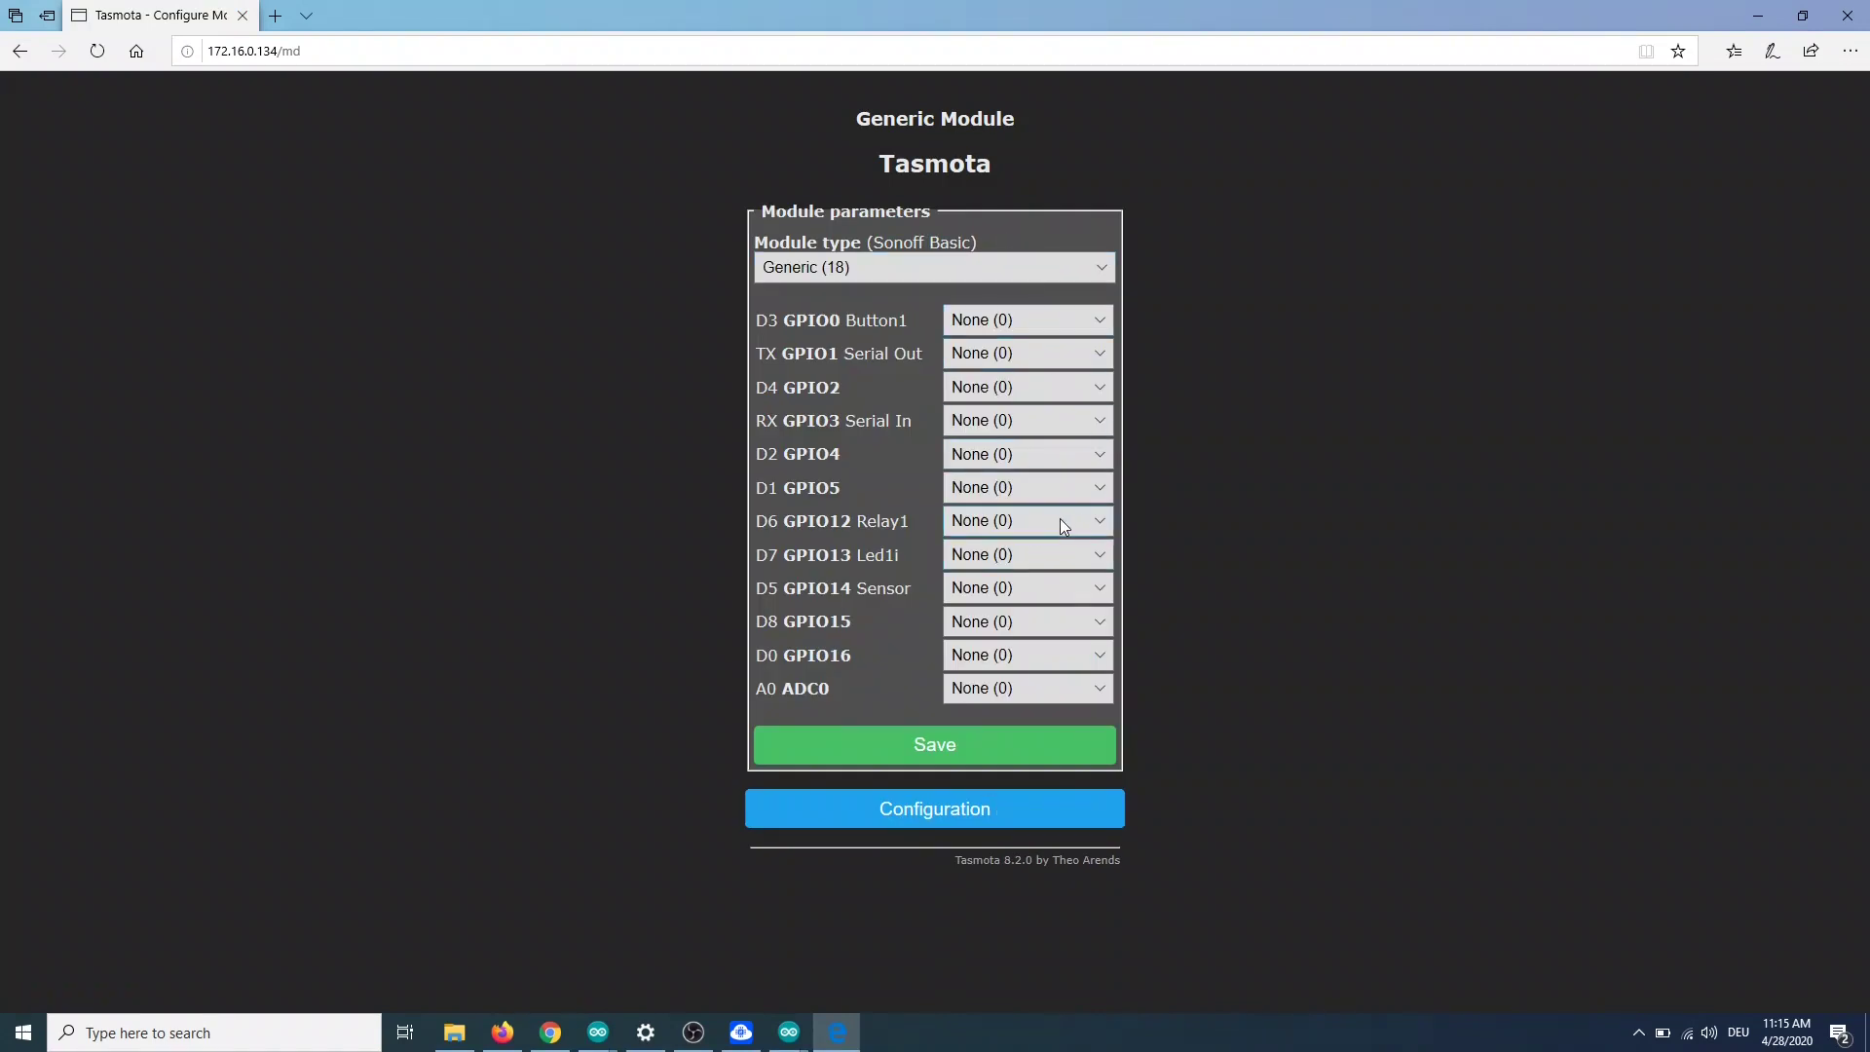
# - Assign GPIO12 to Relay1 (21) and GPIO0 to Button1 (17), then save
pyautogui.click(1101, 520)
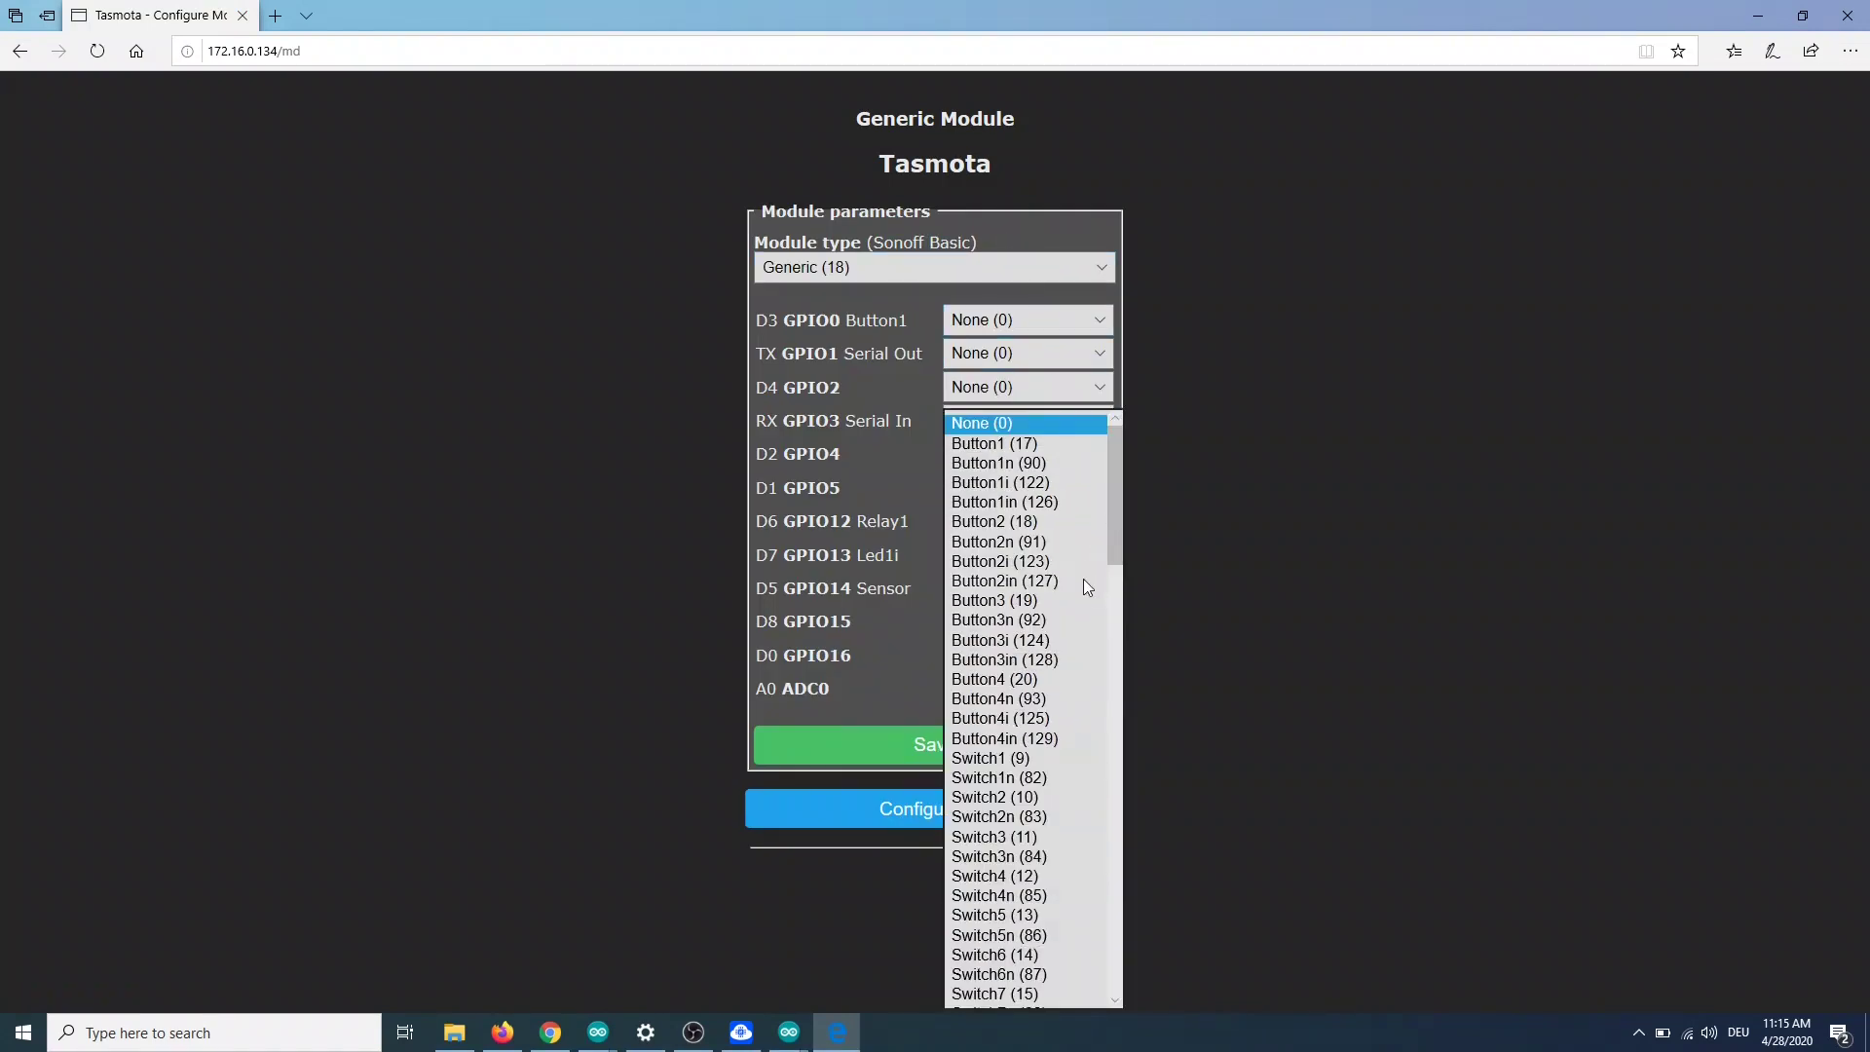
pyautogui.scroll(-1, 1118, 534)
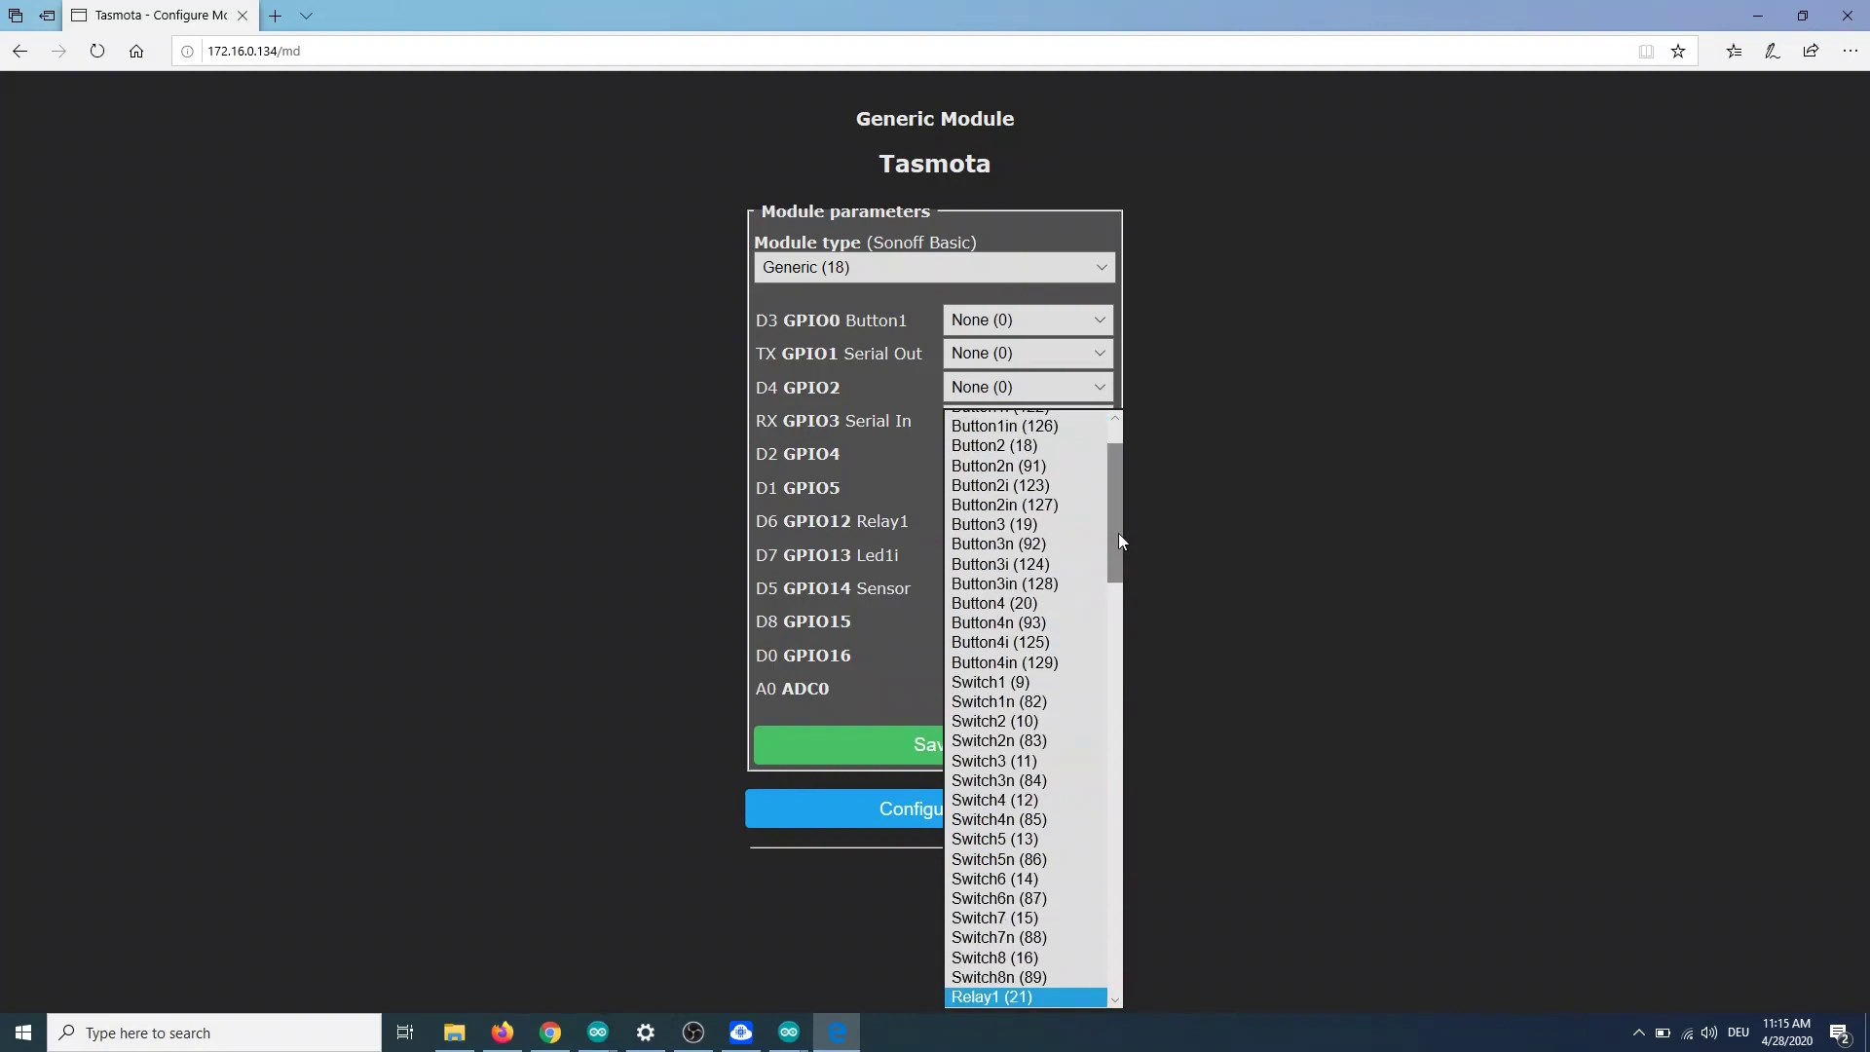
pyautogui.click(1007, 997)
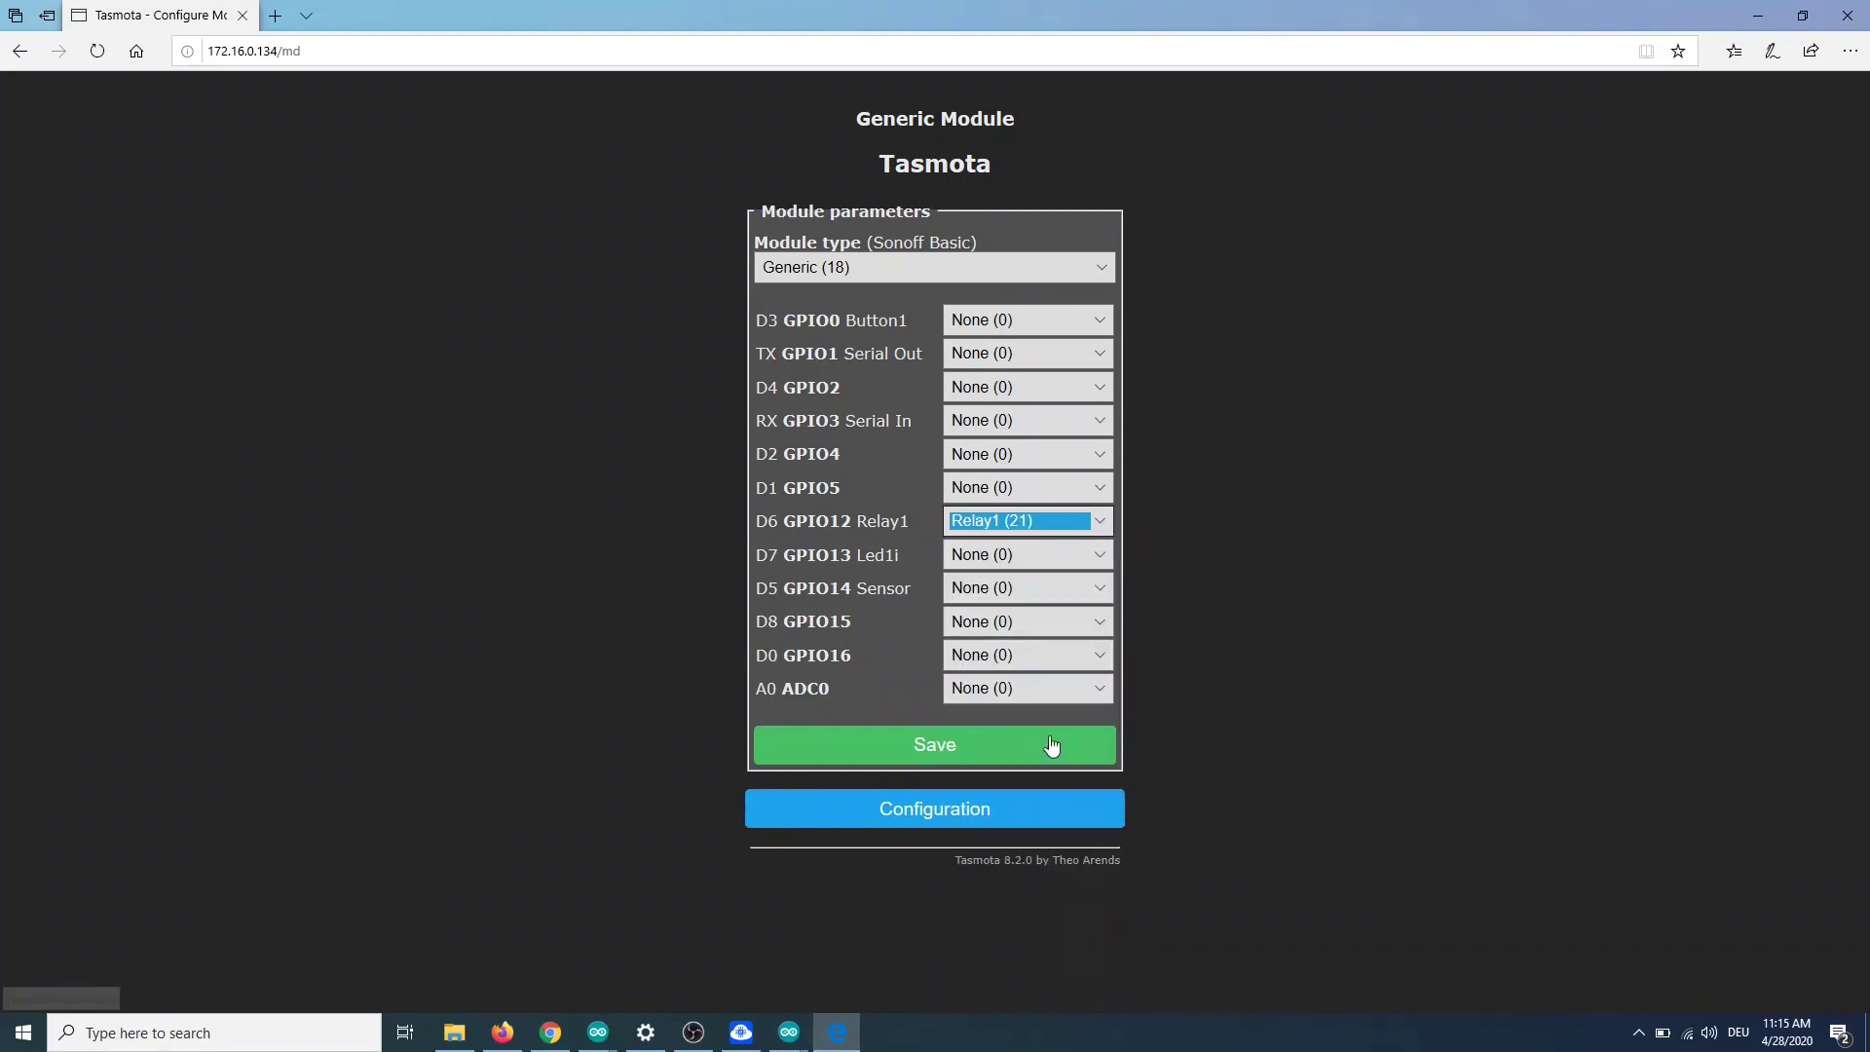
pyautogui.click(1099, 318)
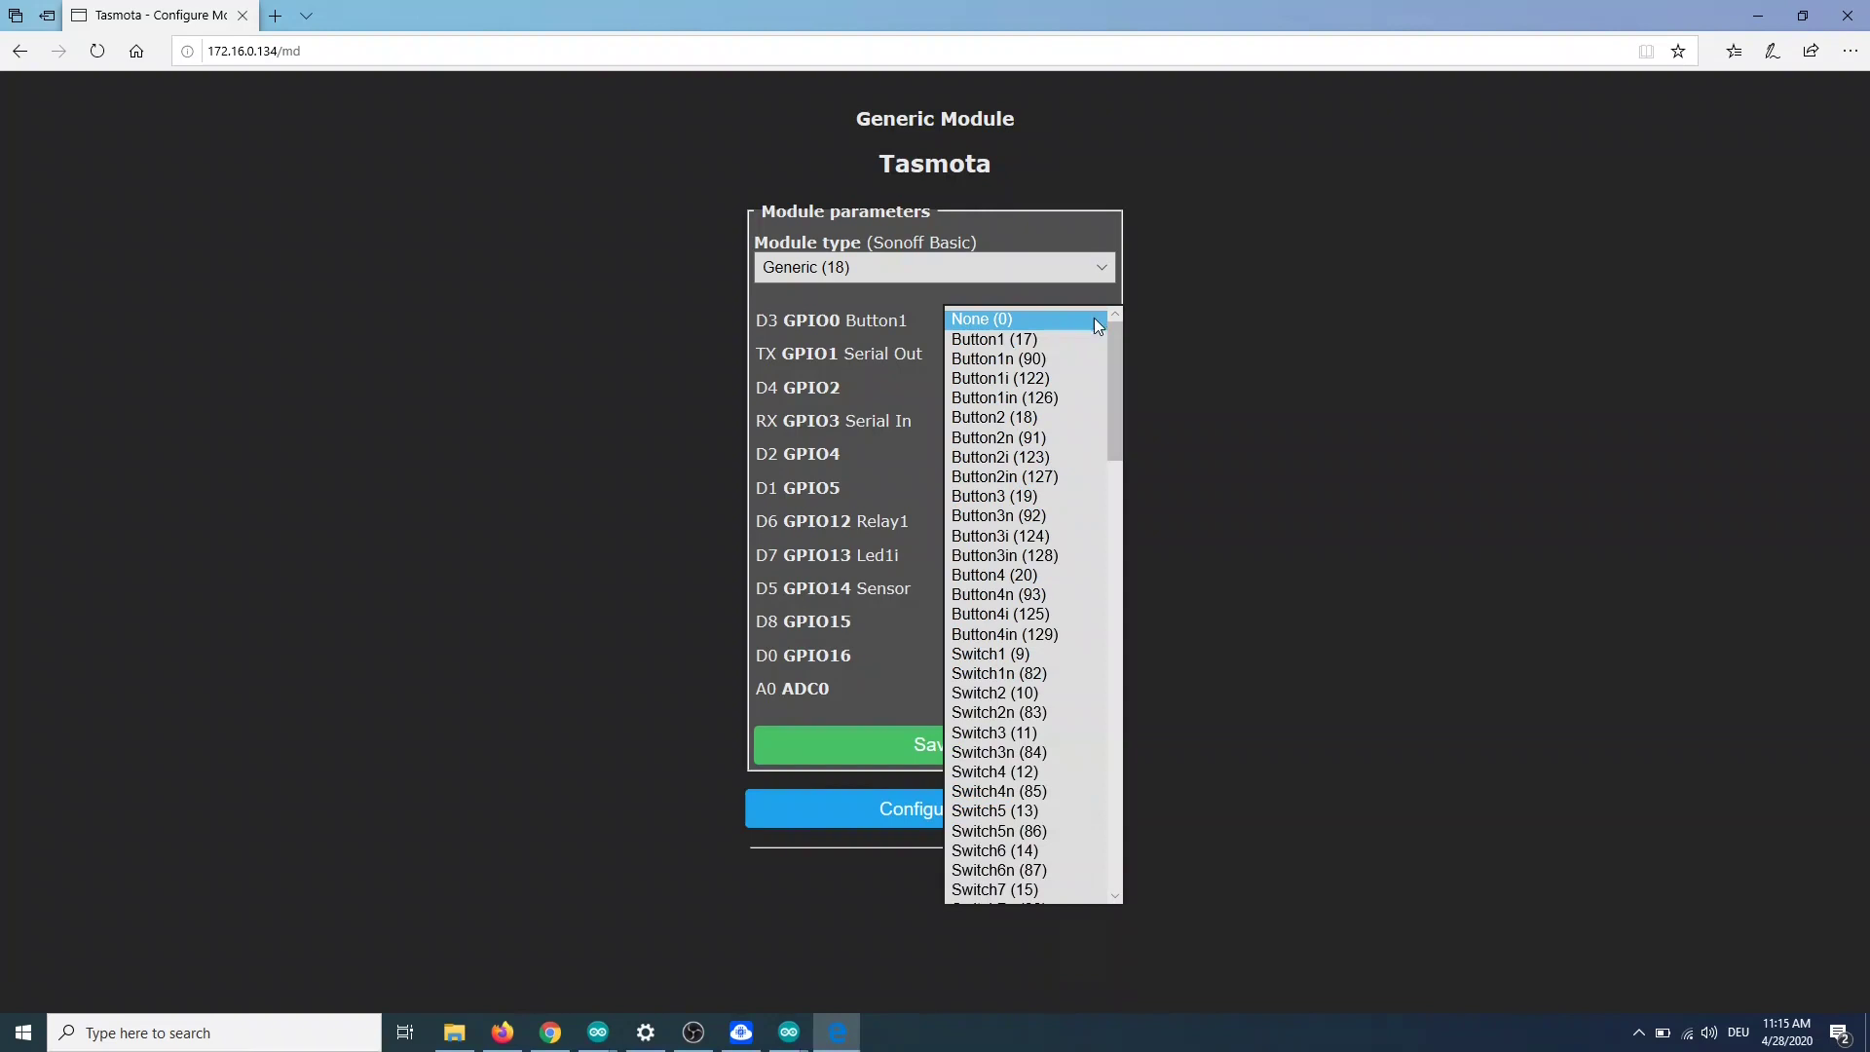
pyautogui.click(1008, 341)
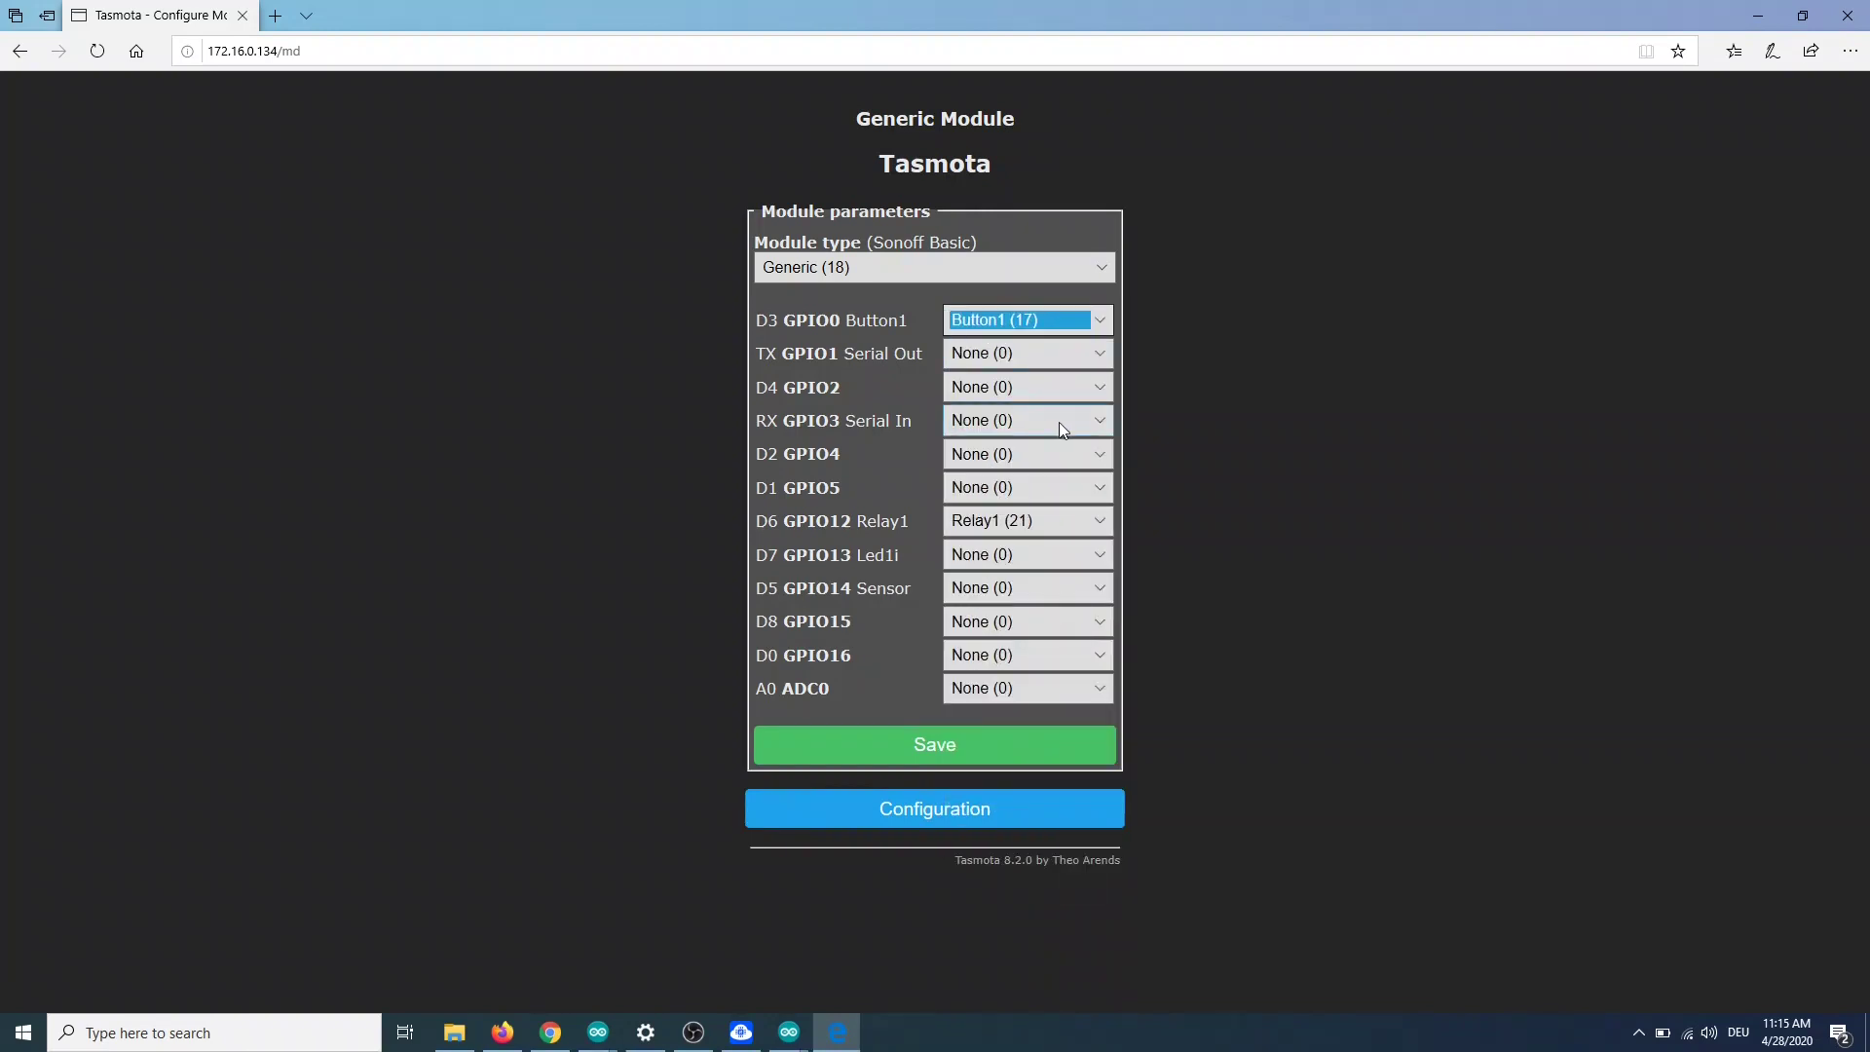
pyautogui.click(936, 745)
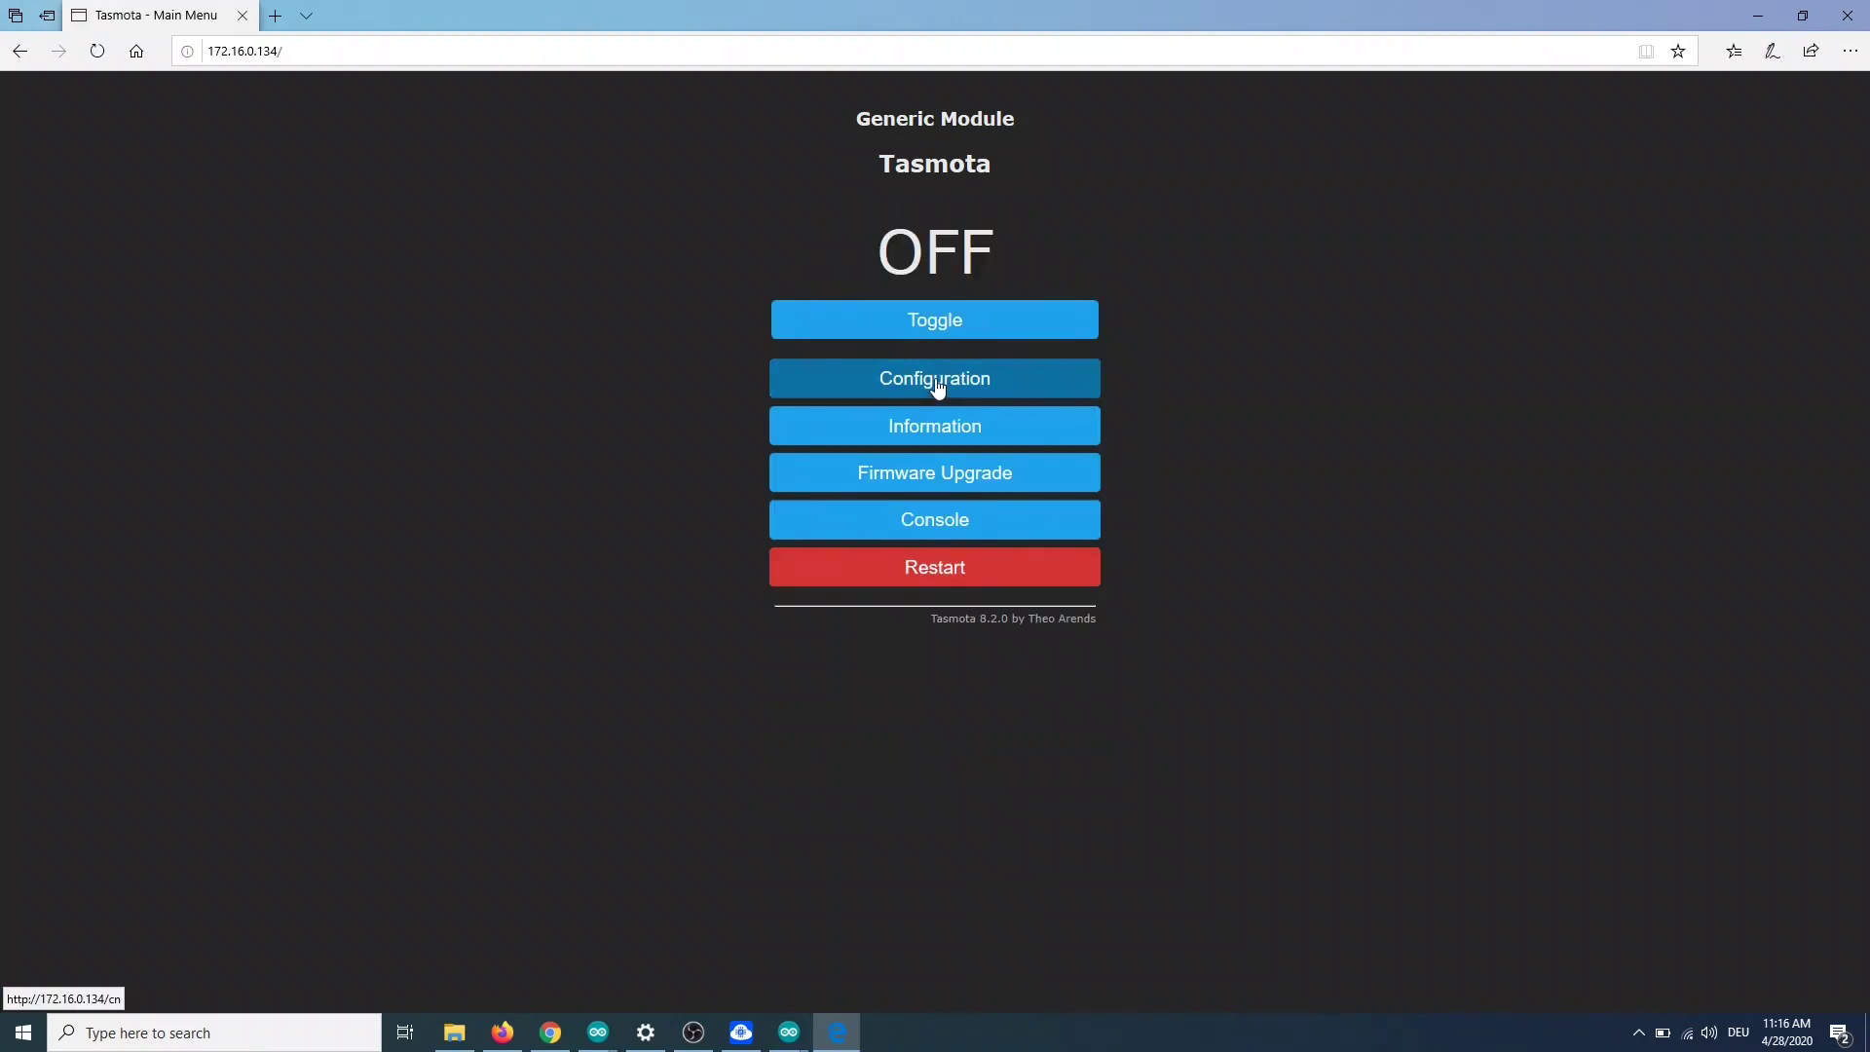
# - Set the MQTT host to 172.16.0.1 in Configure MQTT and save it
pyautogui.click(936, 386)
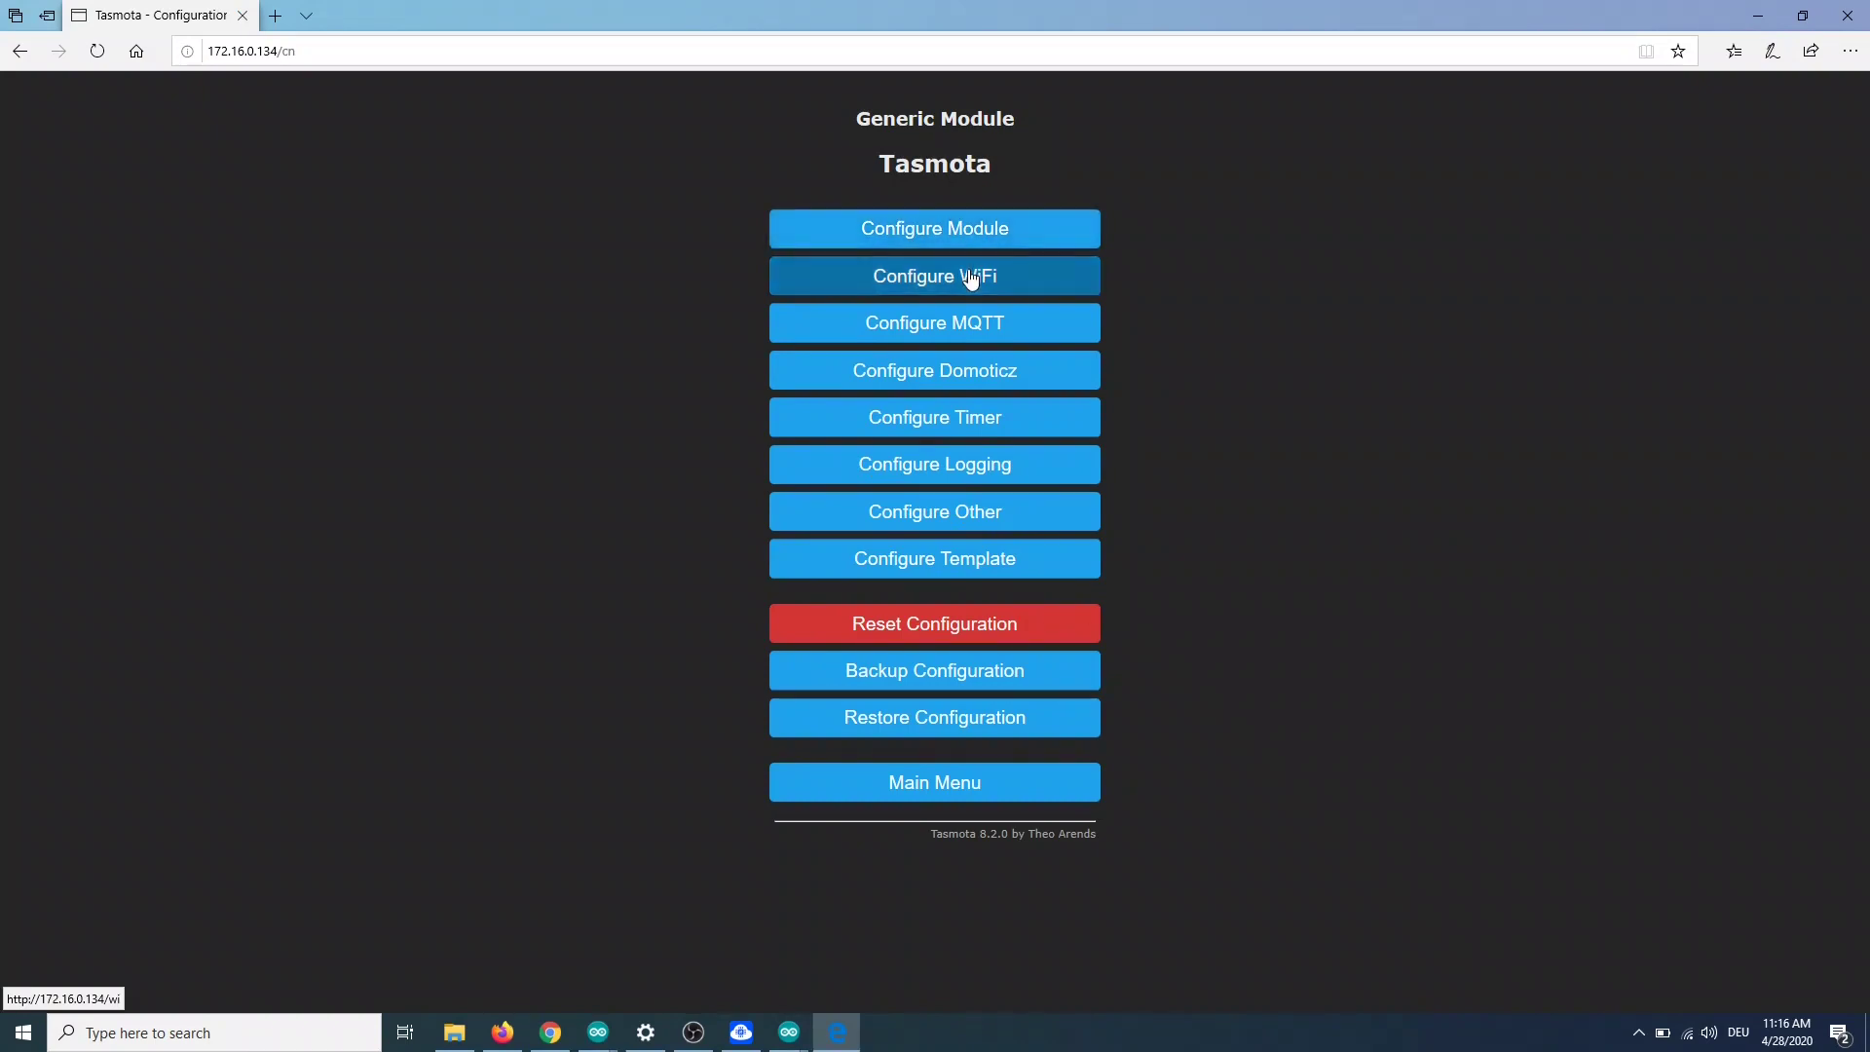
pyautogui.click(958, 323)
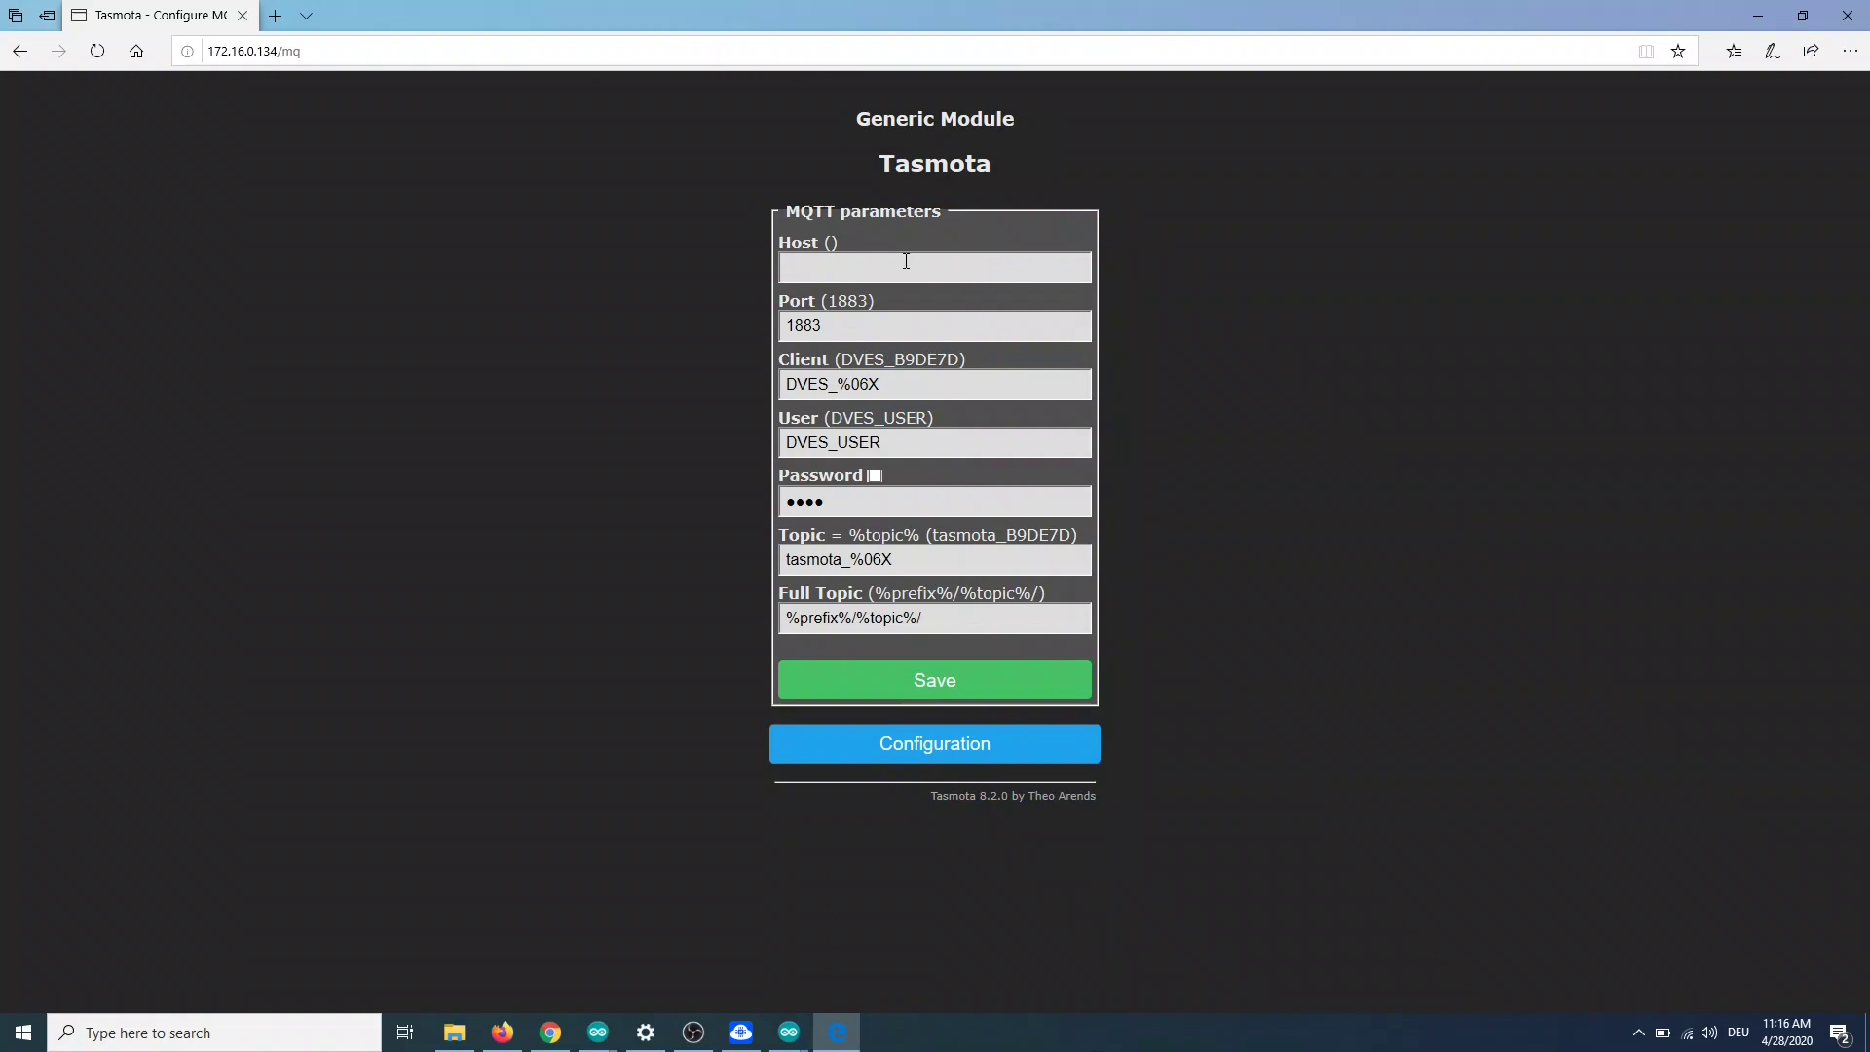
pyautogui.click(906, 260)
pyautogui.write('172.1')
pyautogui.write('6.0.1')
pyautogui.click(907, 685)
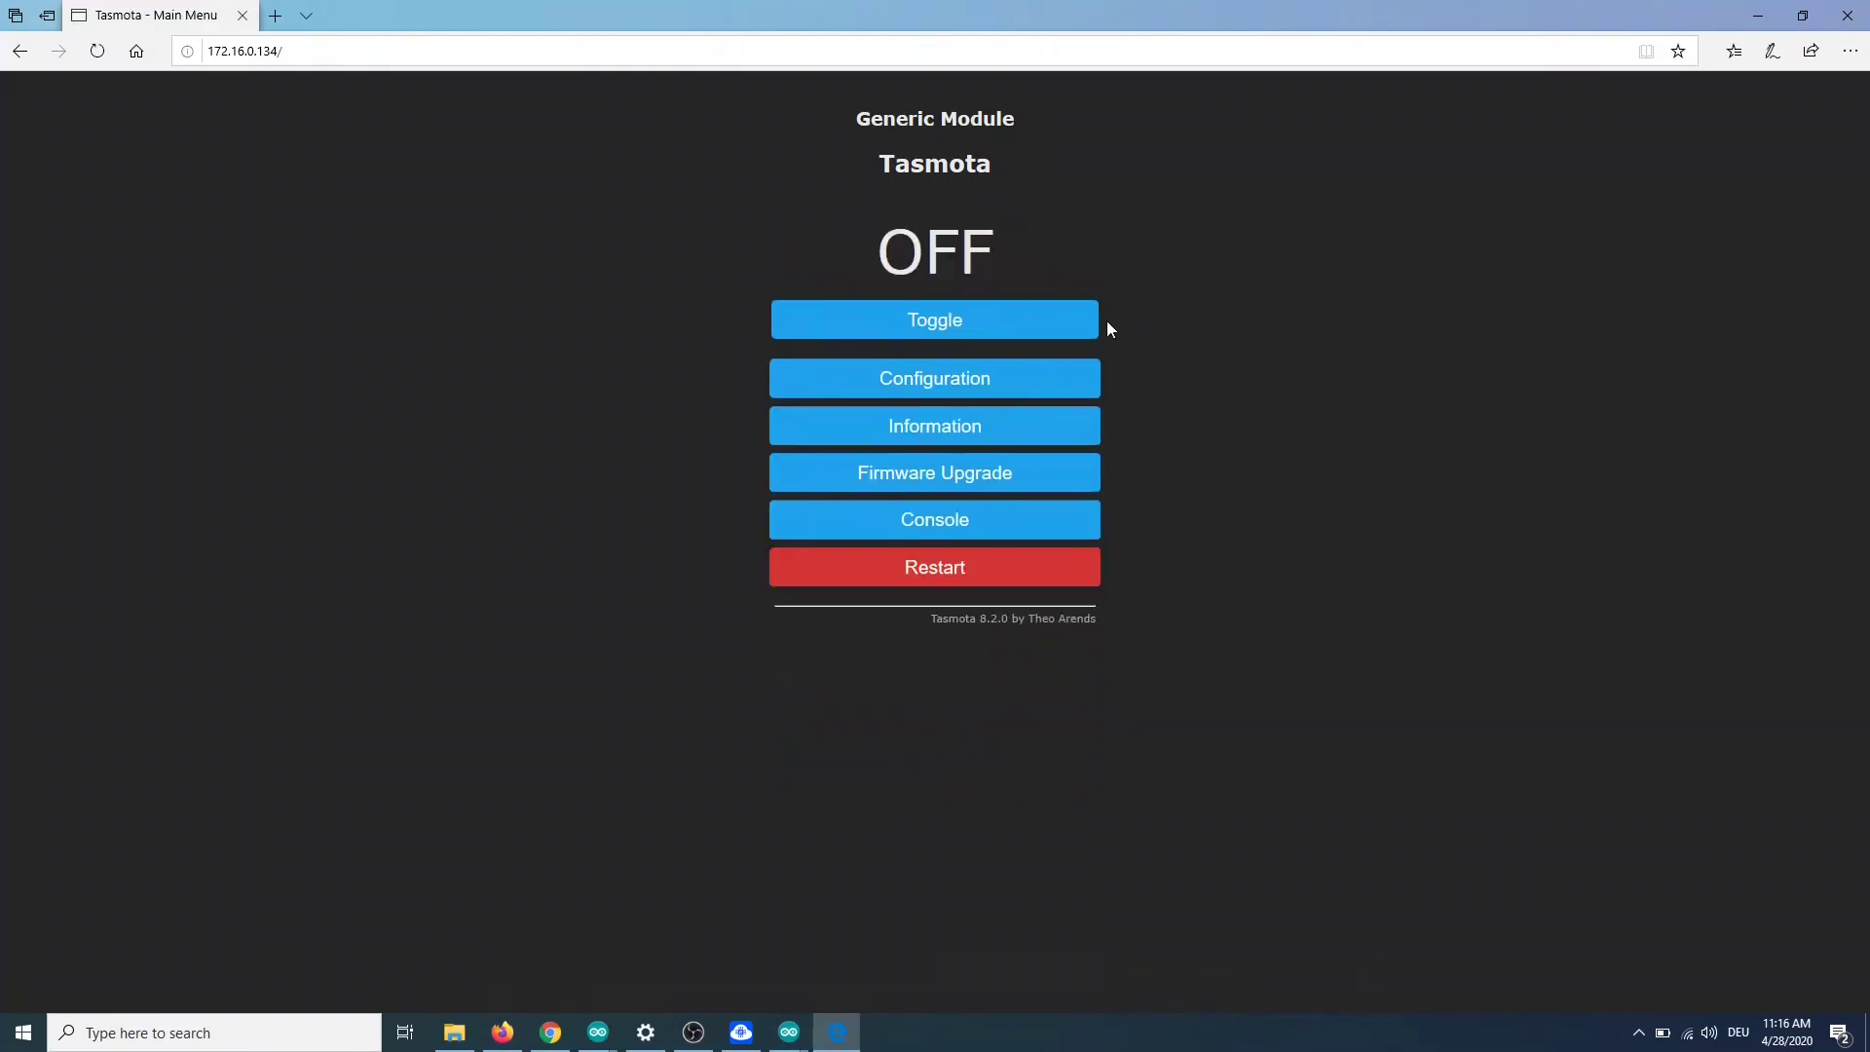
# - Toggle the relay ON and back OFF from the main menu
pyautogui.click(975, 330)
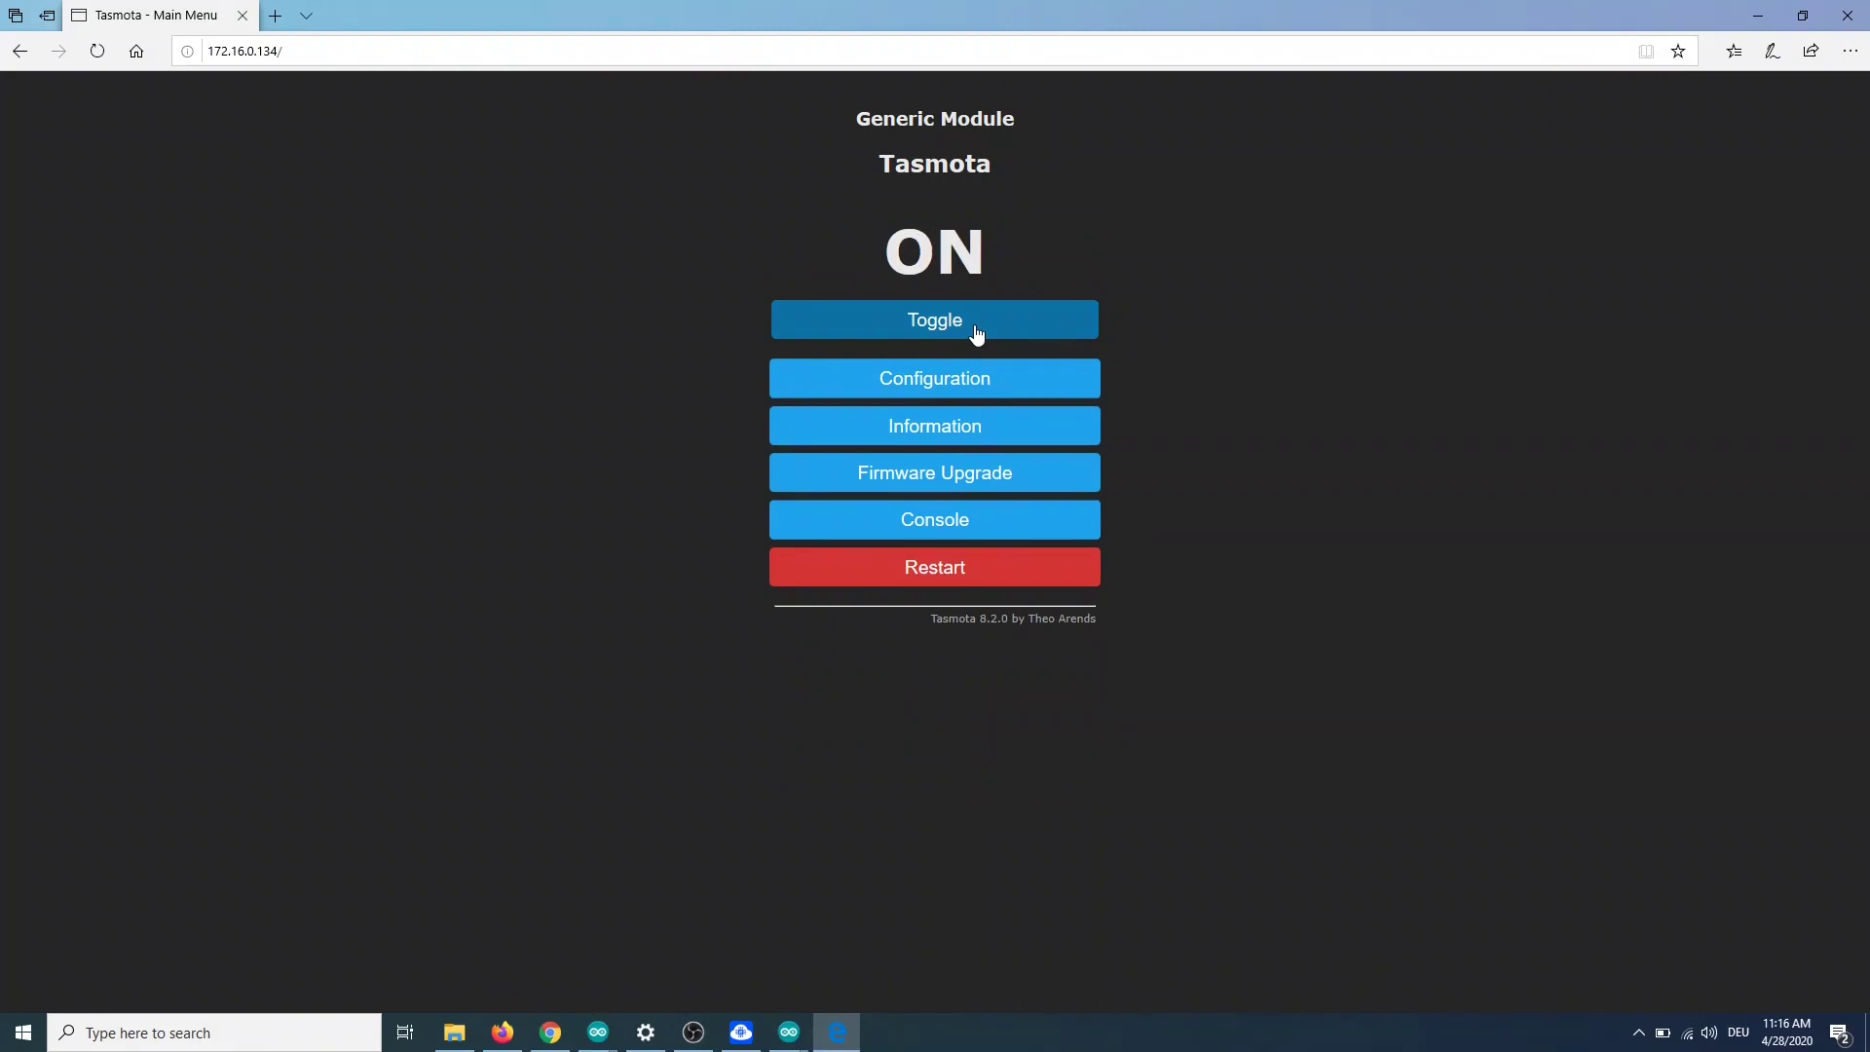
pyautogui.click(975, 330)
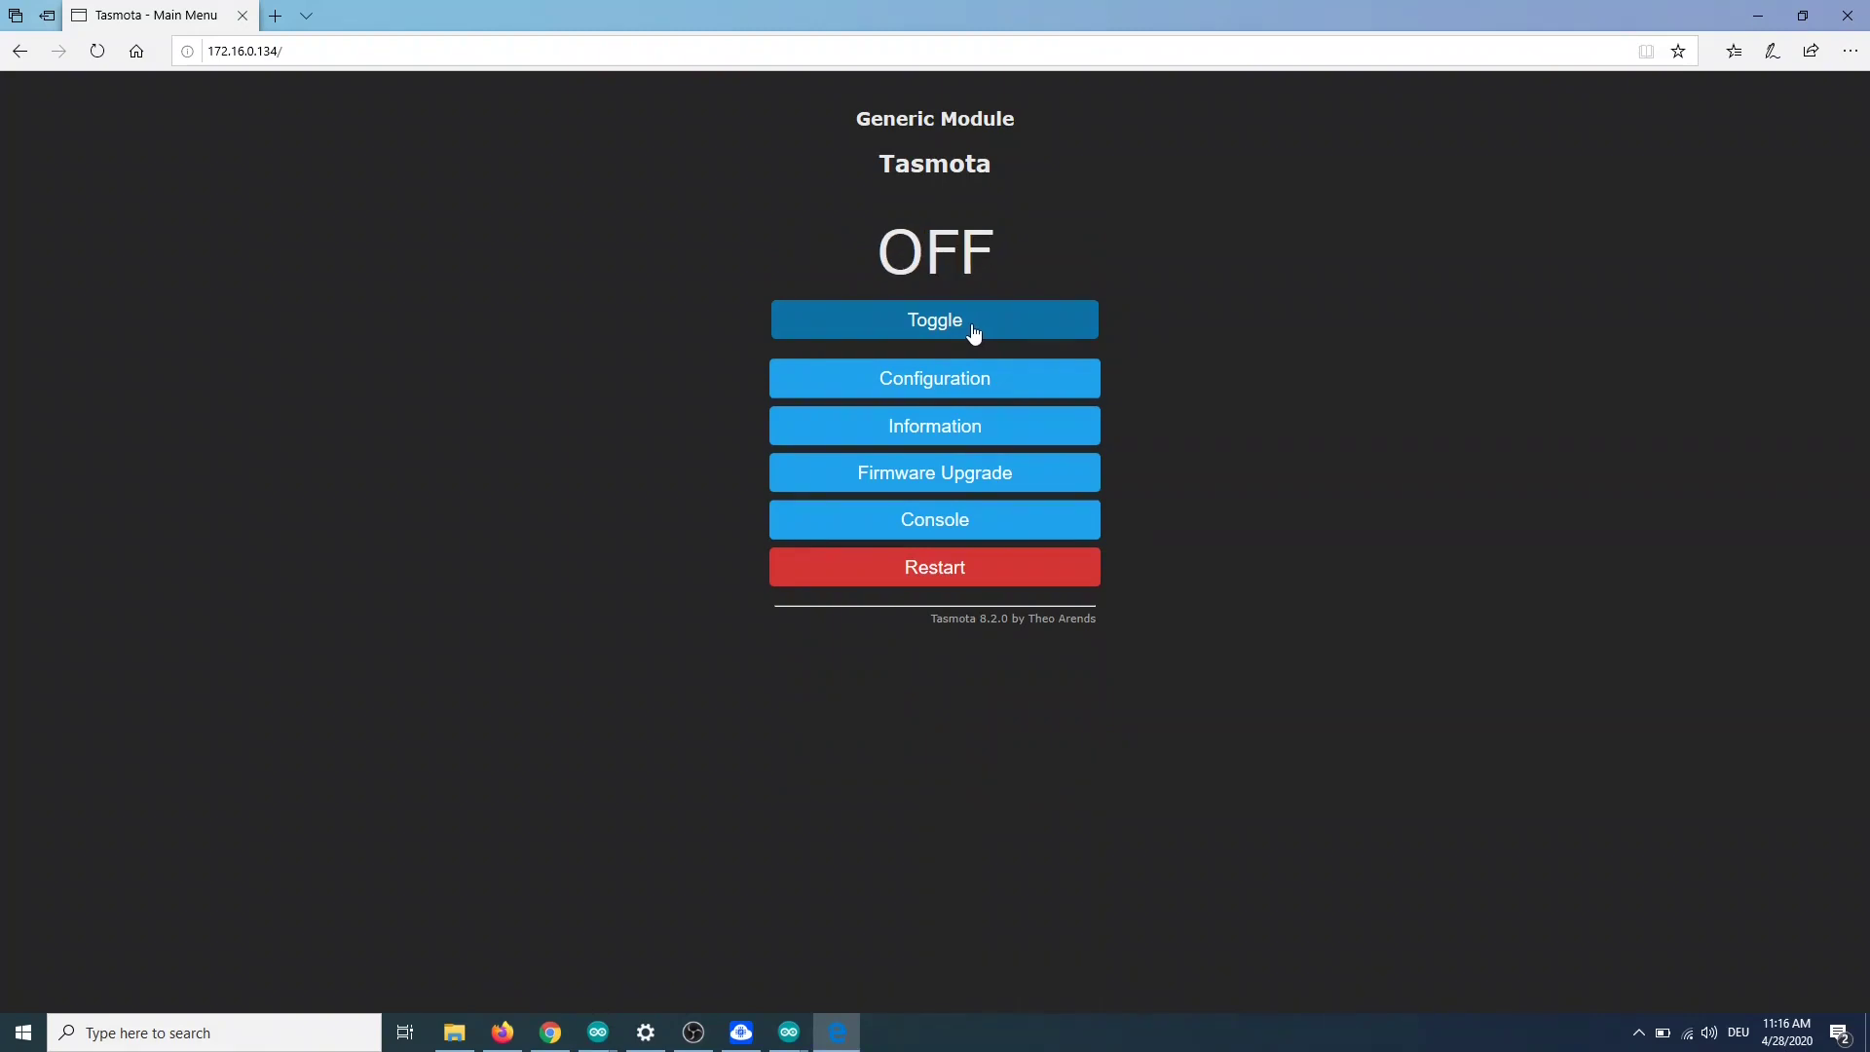